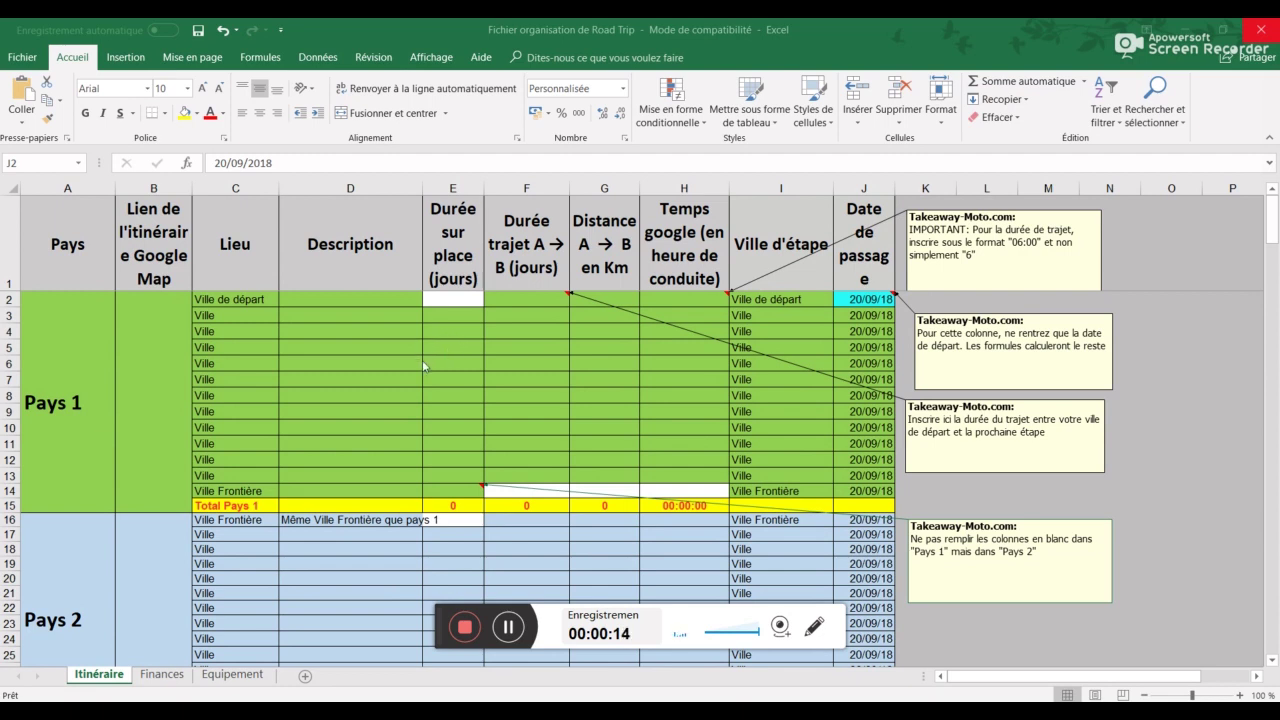
Look over the cost tables on the Finances sheet and the gear tables on the Equipement sheet
click(161, 675)
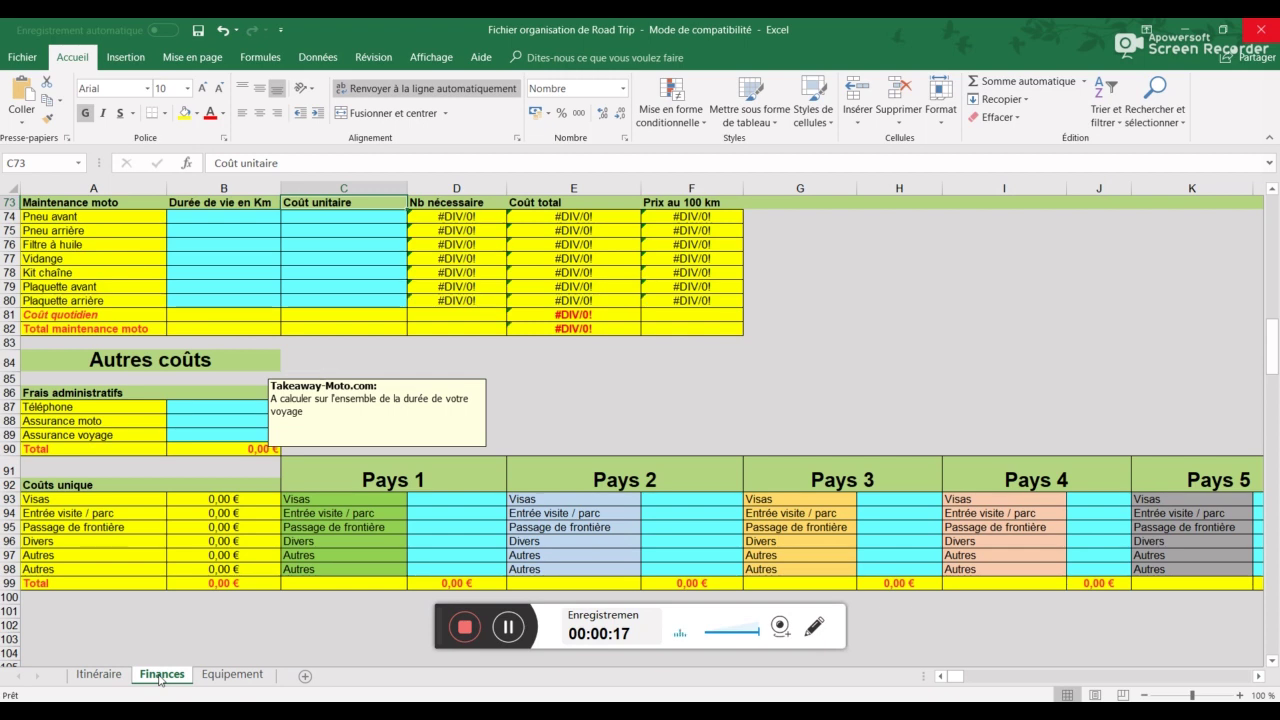
scroll(200, 522, up, 20)
click(232, 675)
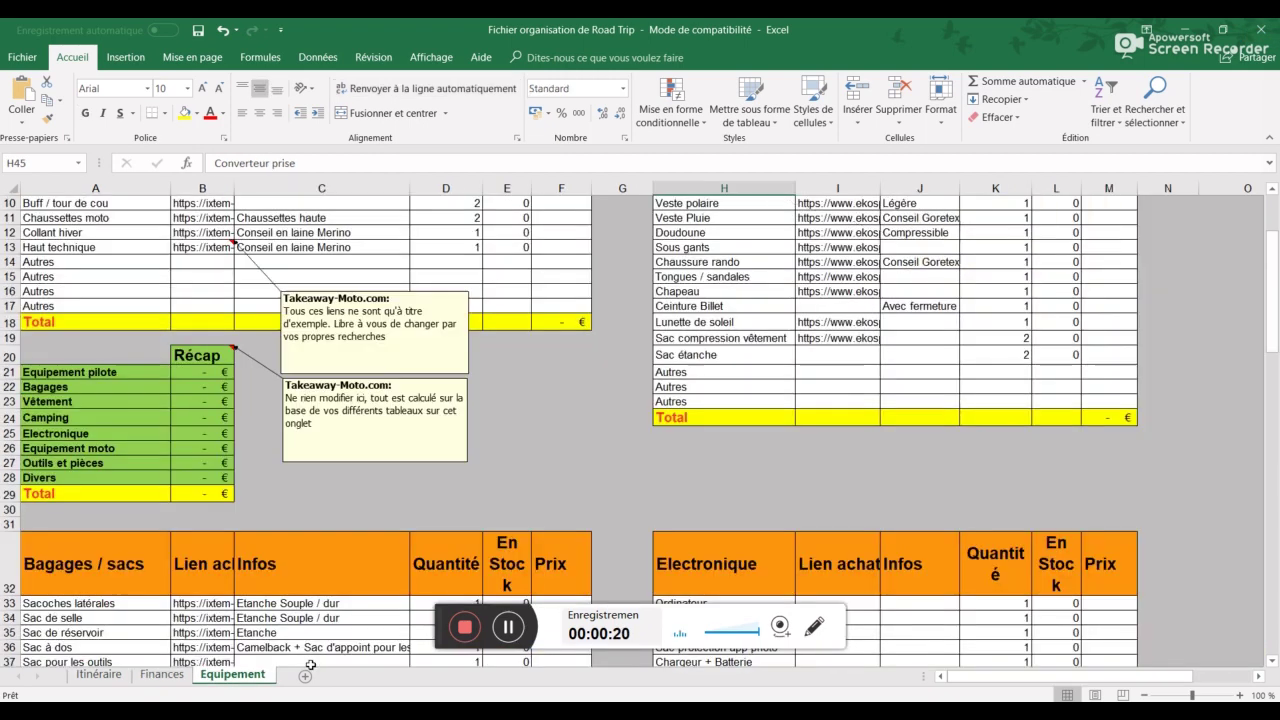
scroll(564, 418, up, 3)
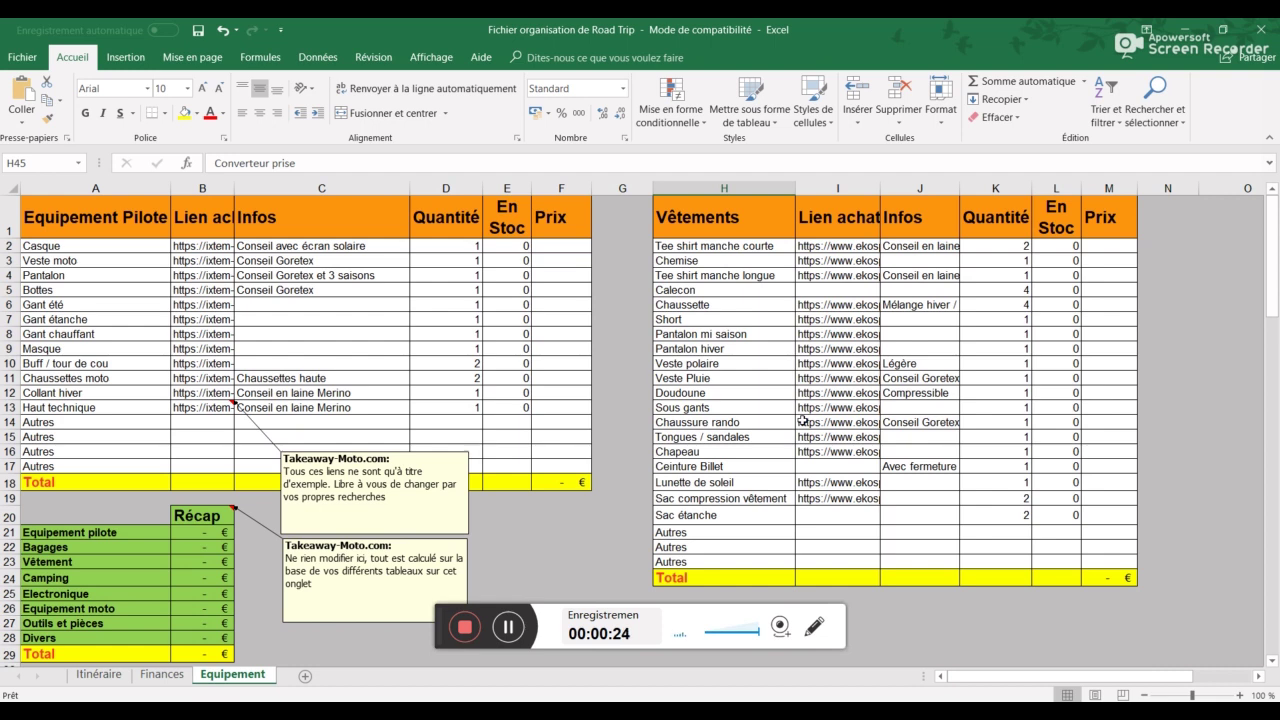
Return to the Itinéraire sheet and look through its country blocks from Pays 1 down to Pays 7
click(99, 675)
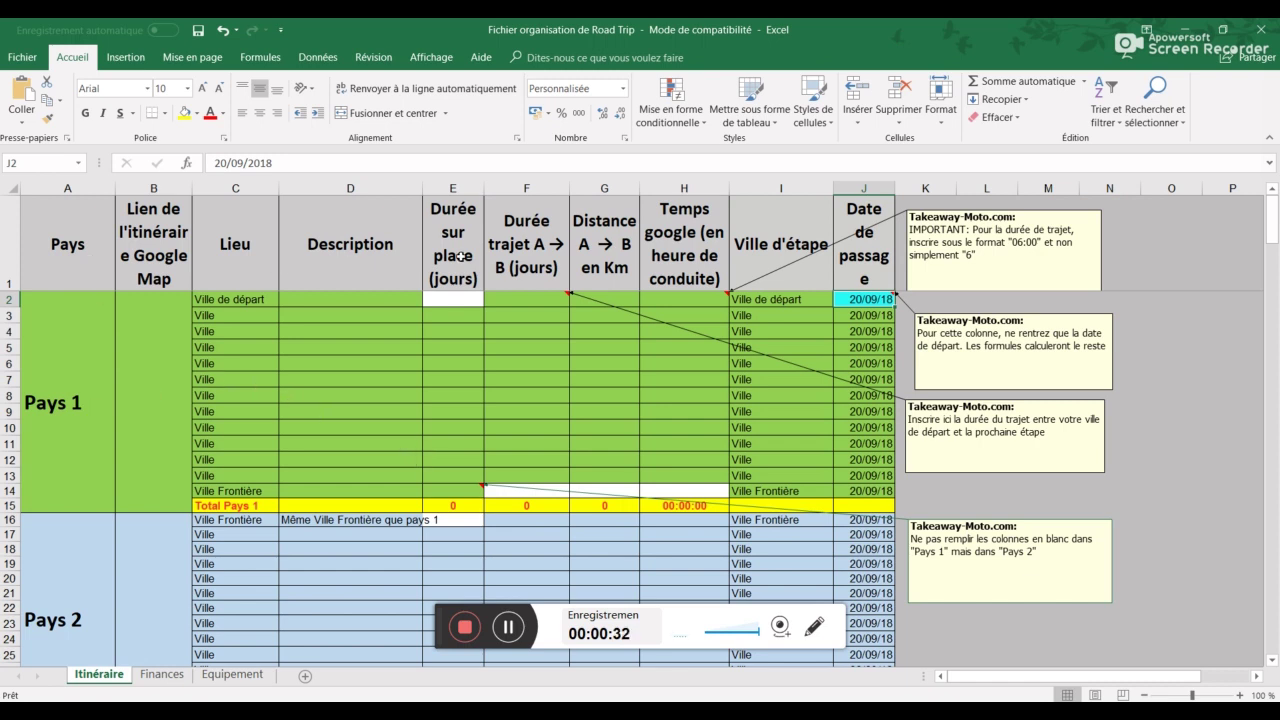
click(64, 384)
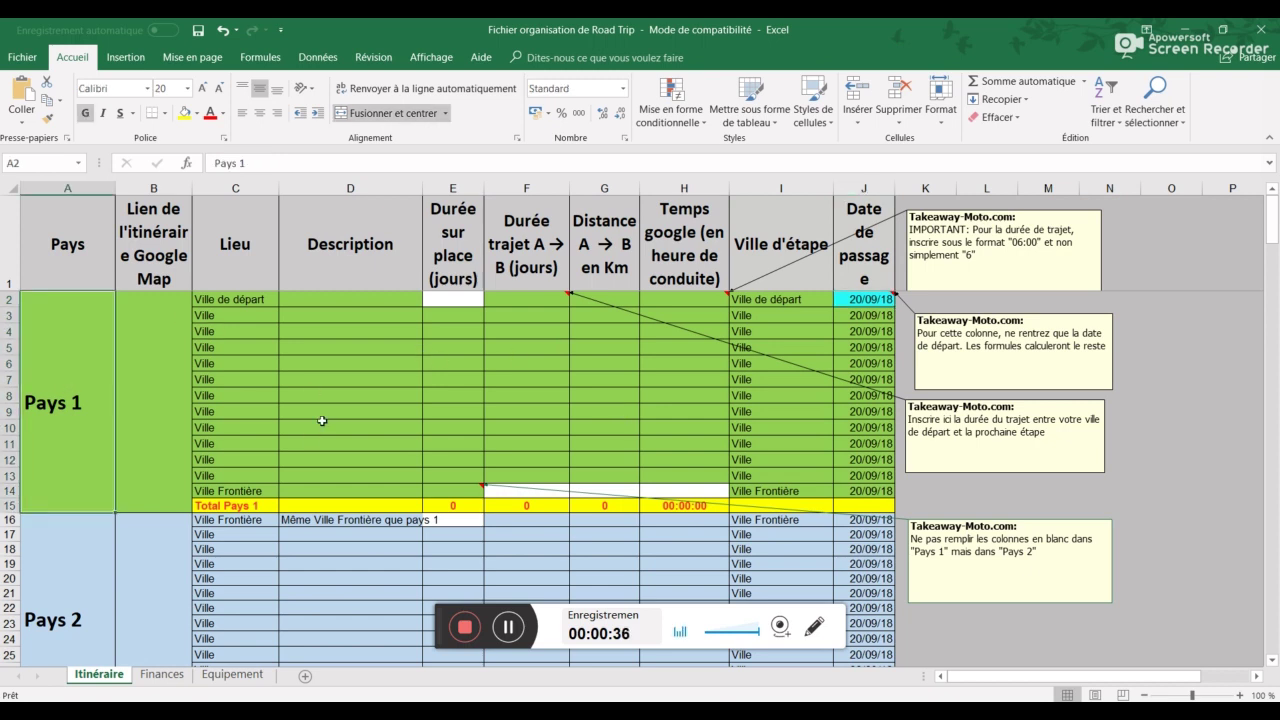
scroll(322, 421, down, 15)
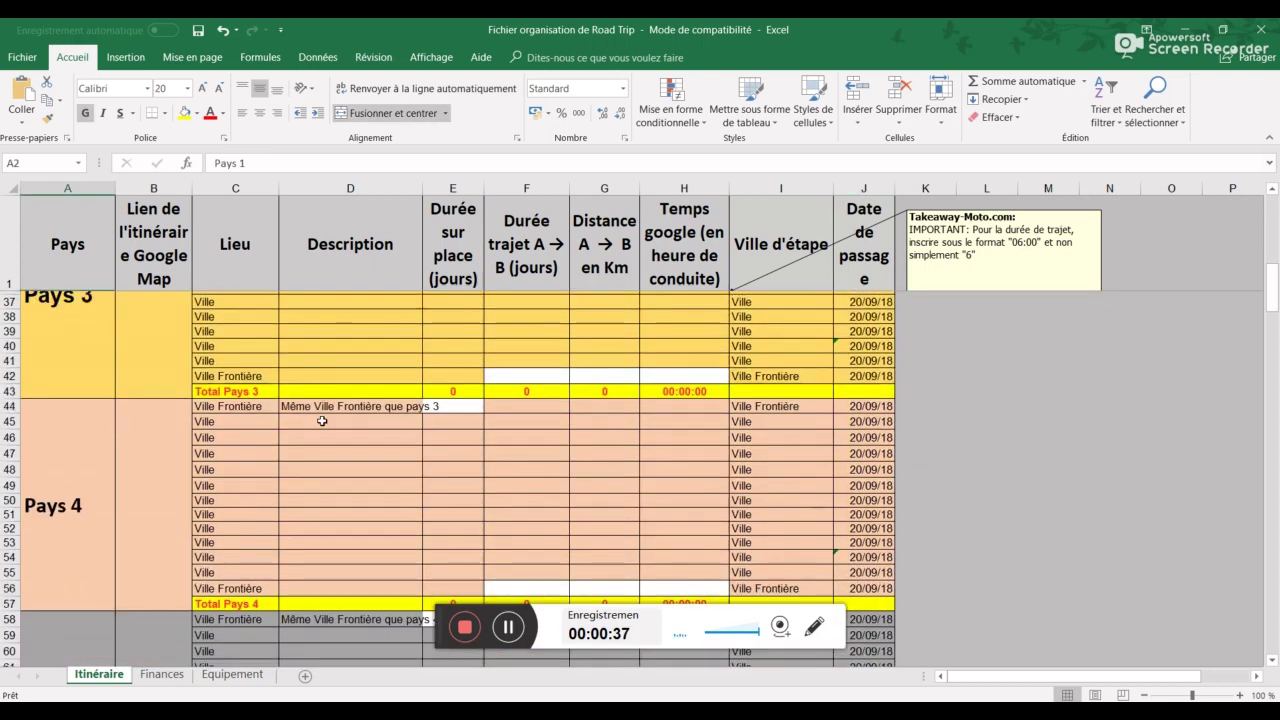
scroll(322, 421, down, 16)
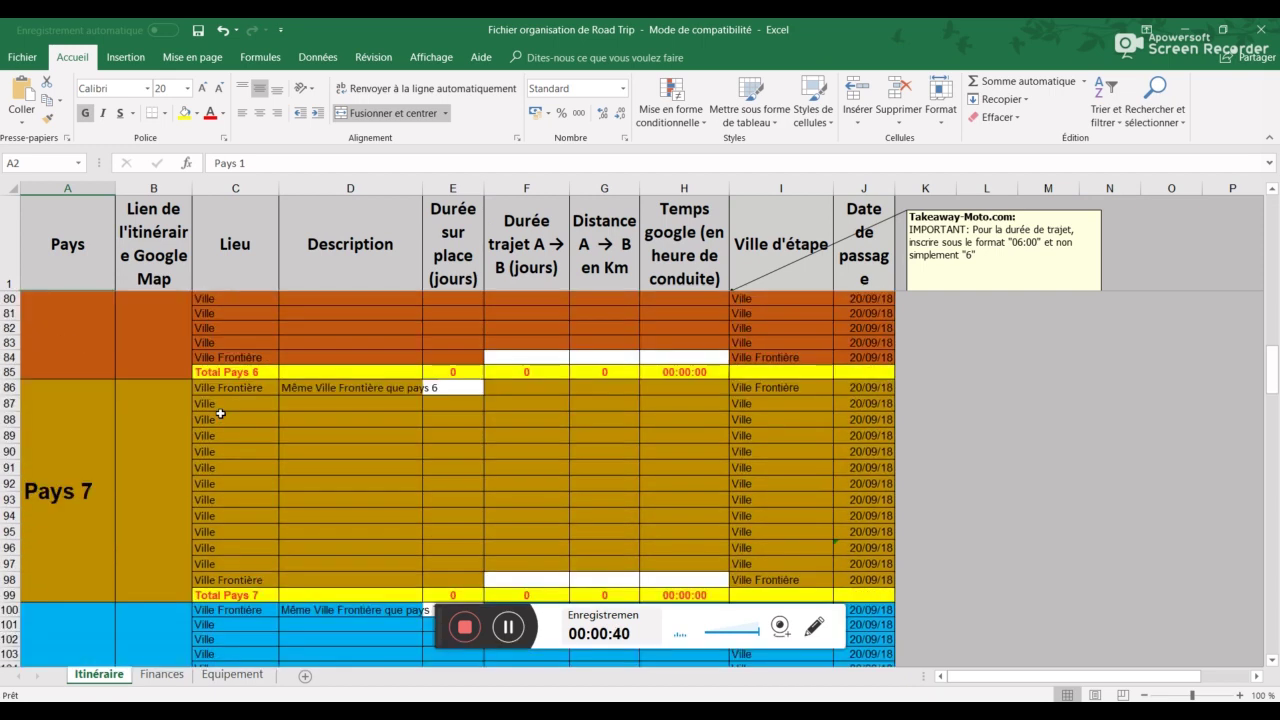
scroll(378, 410, up, 19)
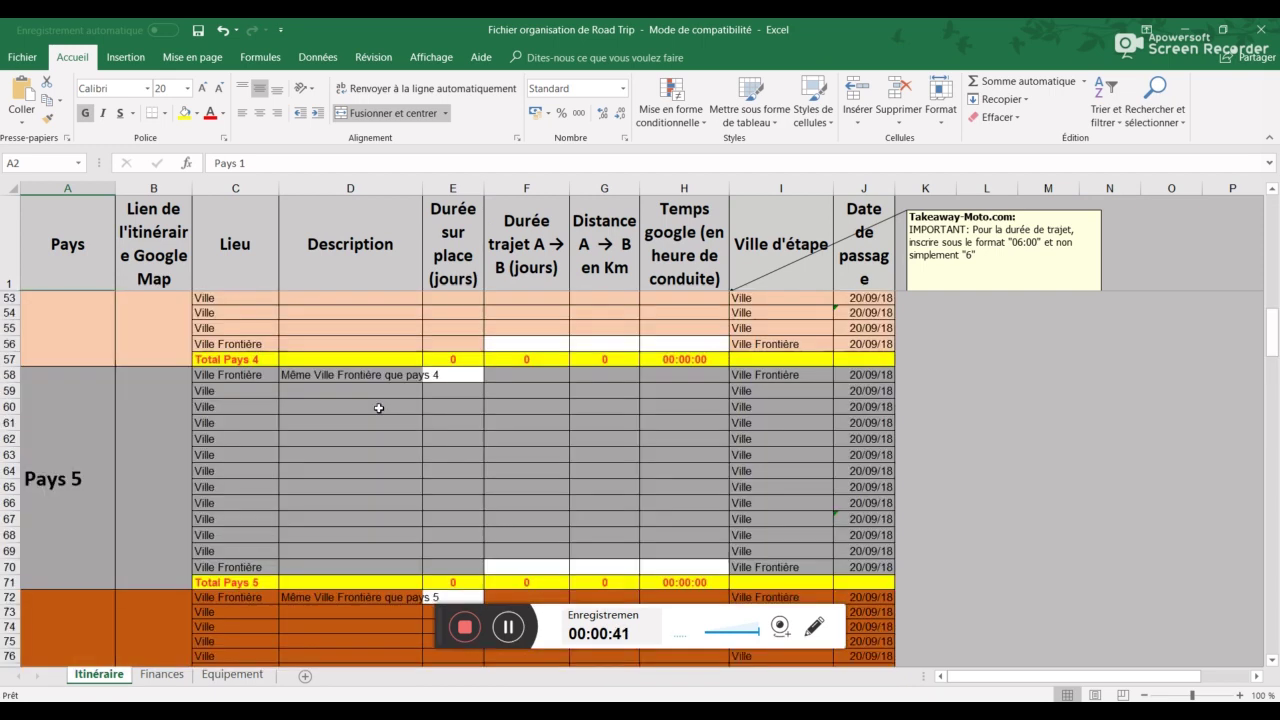
scroll(378, 408, up, 12)
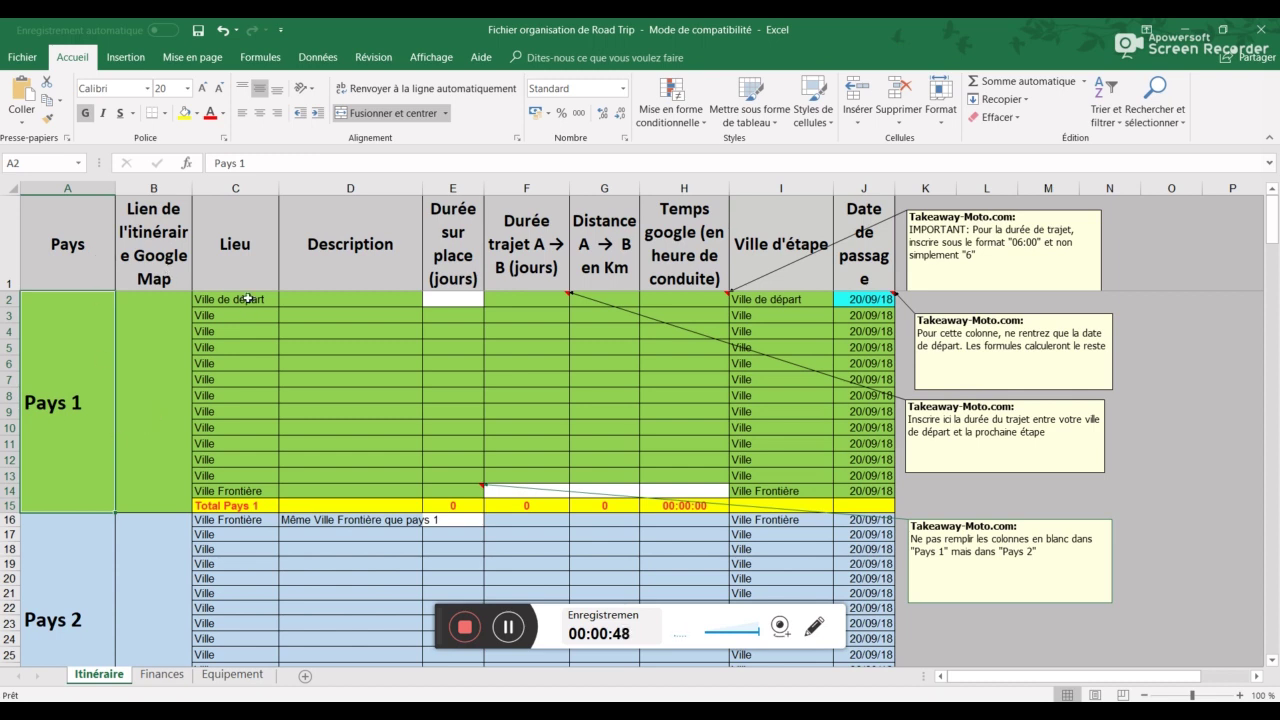
Examine the Pays 1 block's columns for place, description, travel duration, distance, driving time and stopover town
drag(247, 298, 250, 495)
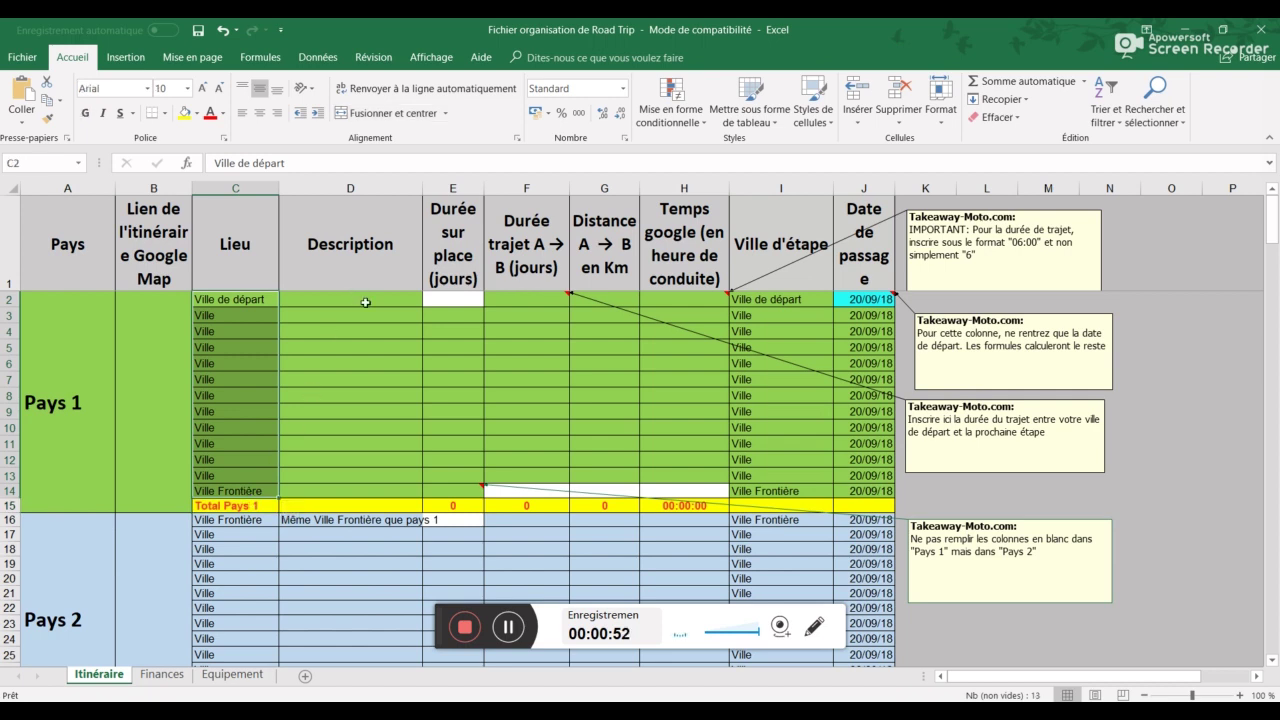
click(374, 349)
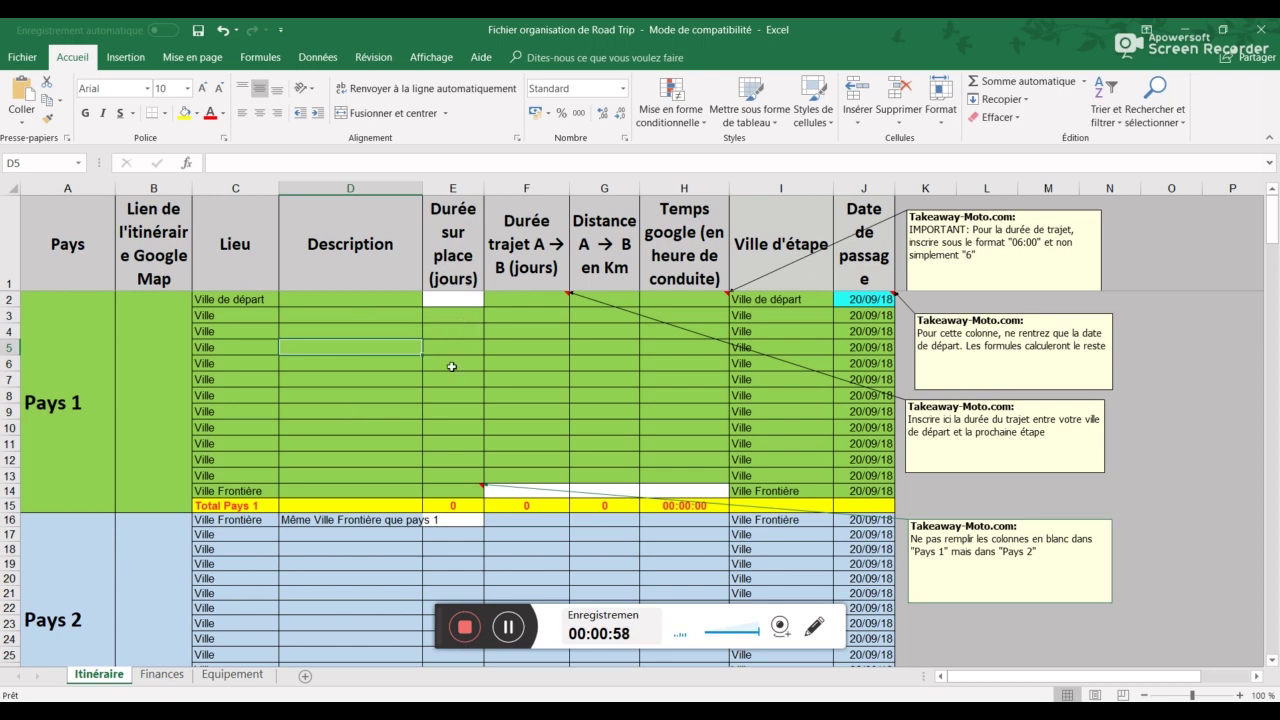
click(523, 300)
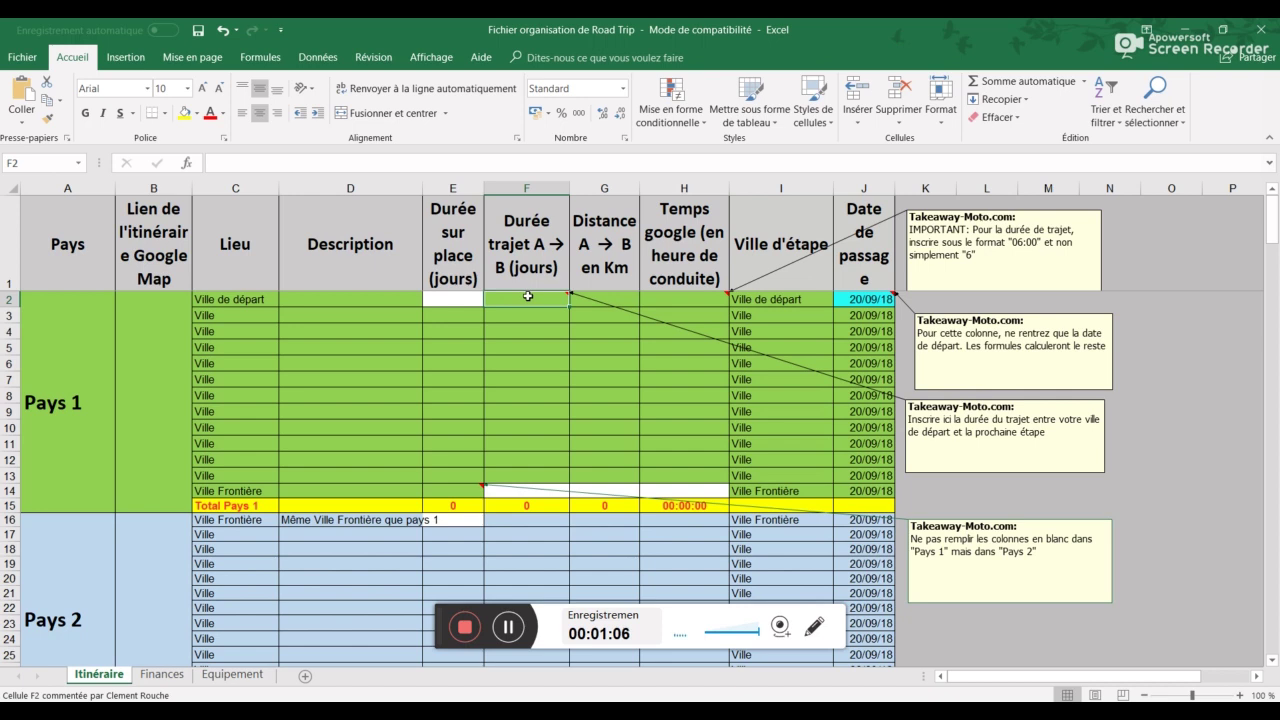
click(248, 301)
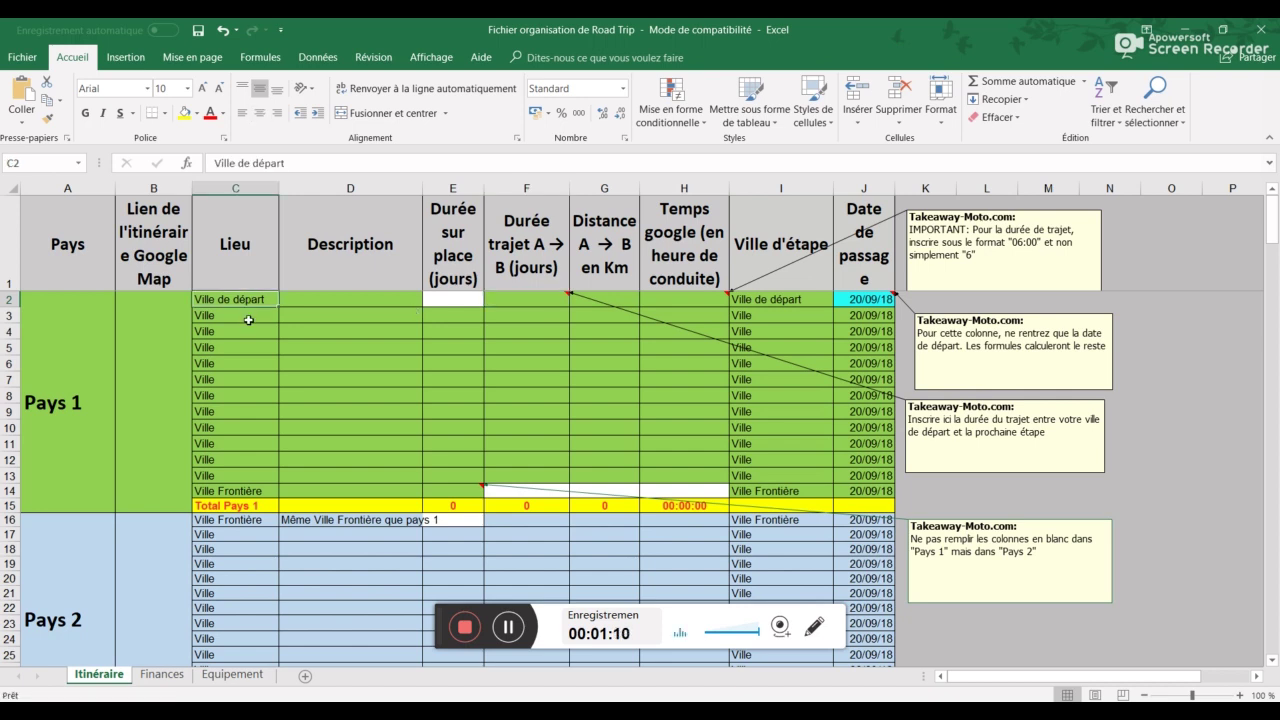
click(249, 318)
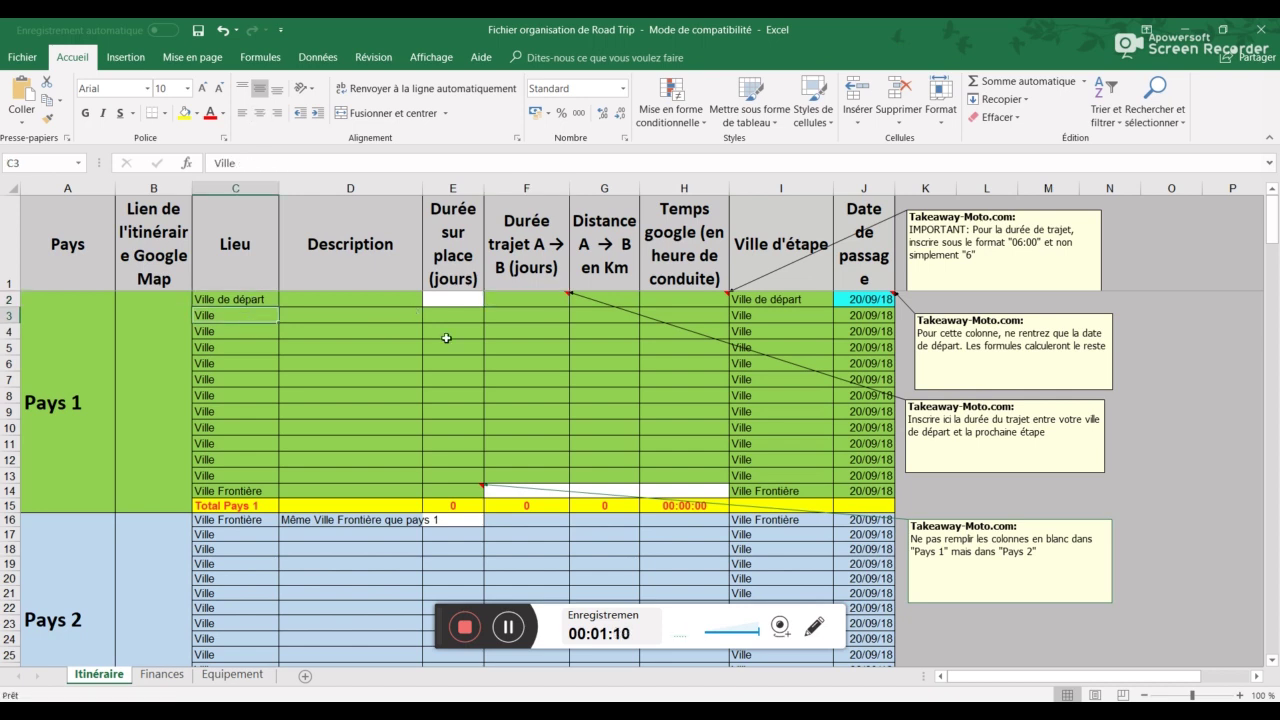
click(608, 298)
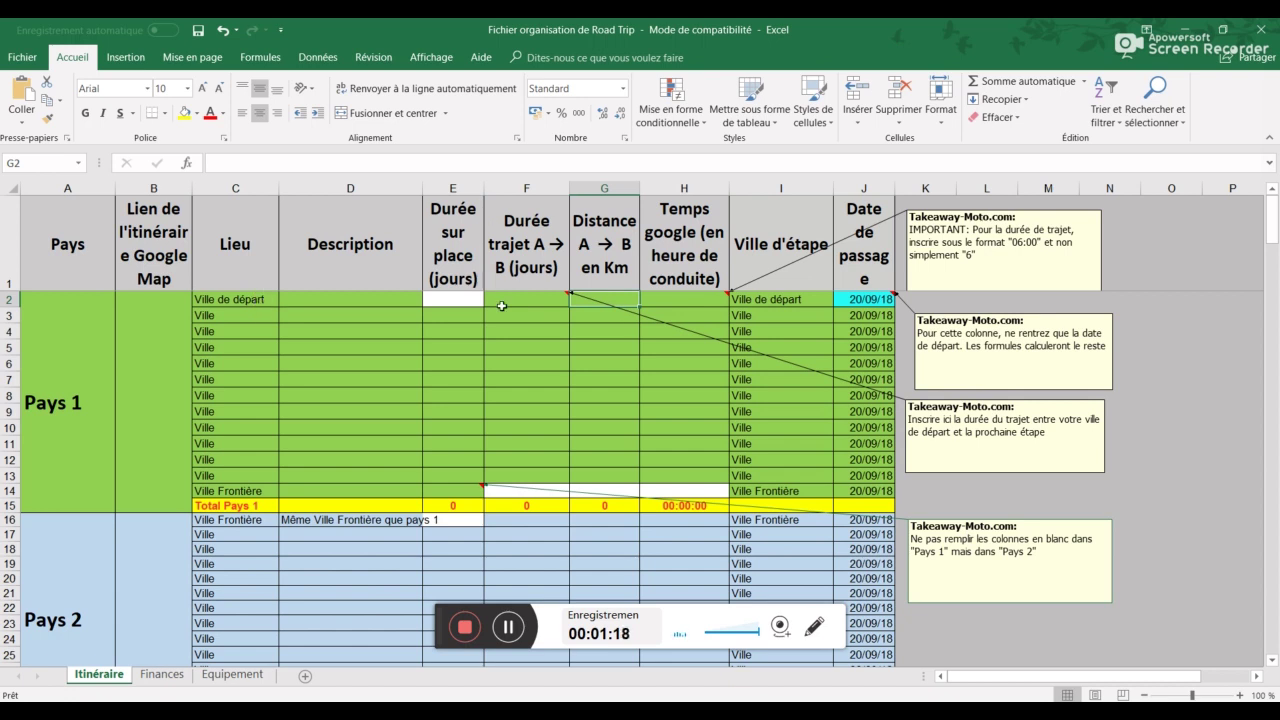
click(697, 304)
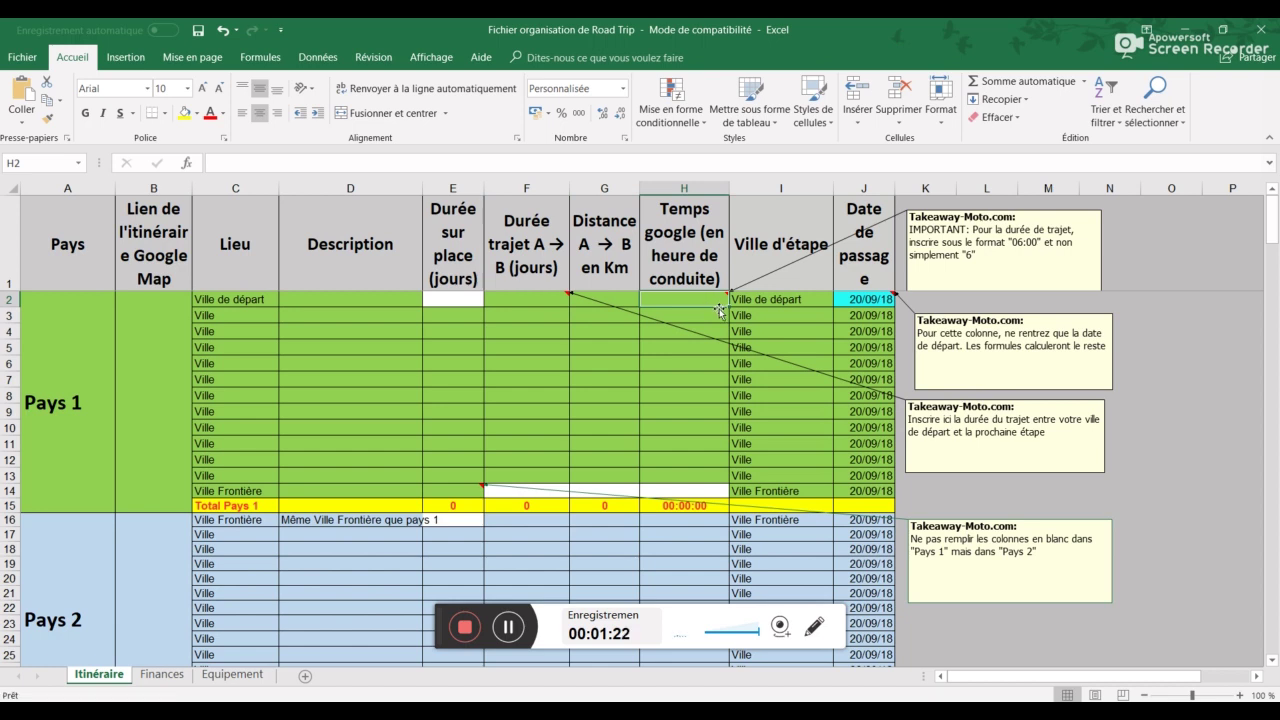
click(788, 298)
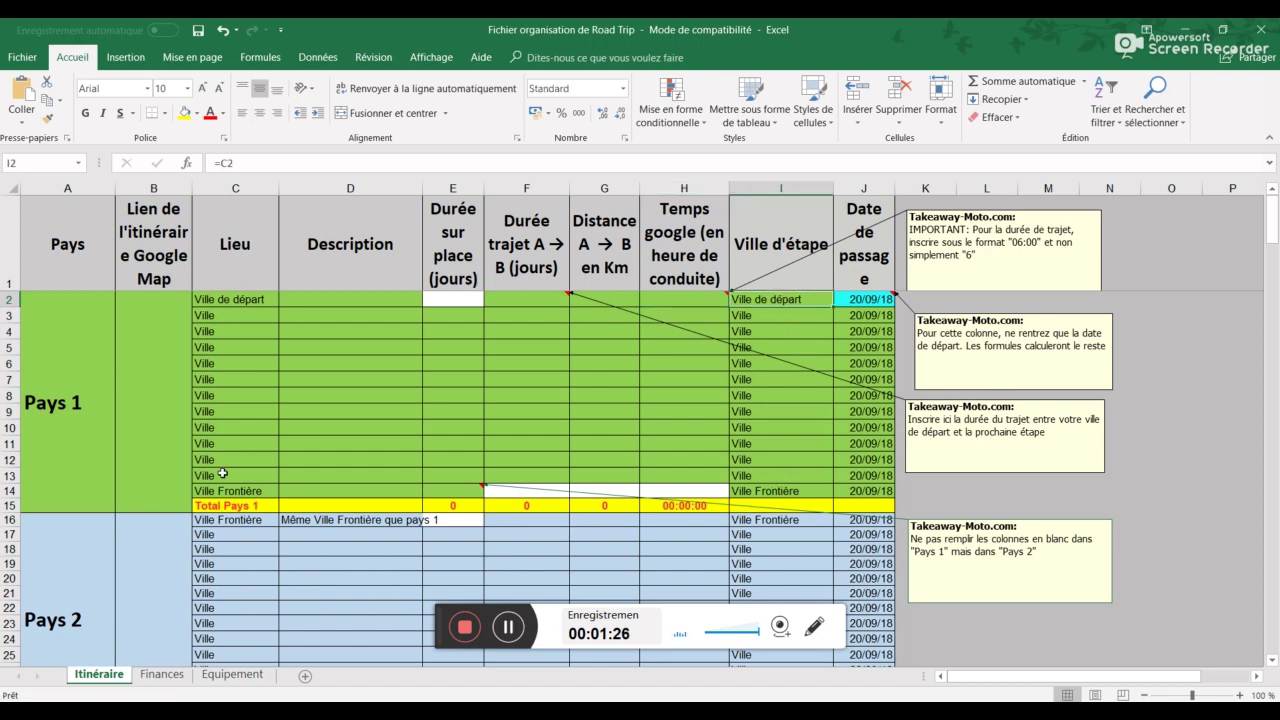
drag(250, 298, 240, 459)
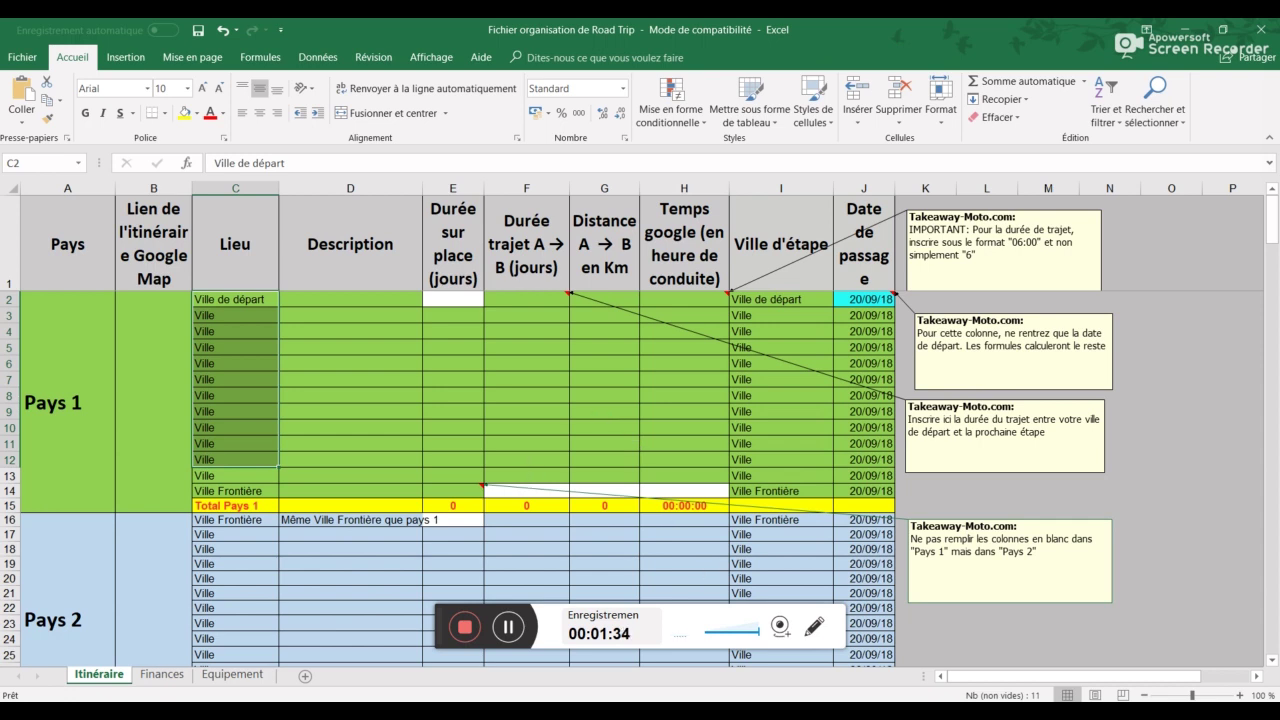
Switch to the Take A Way Tuto workbook and examine the Paris row's travel duration, distance, driving time and stay cells
click(720, 712)
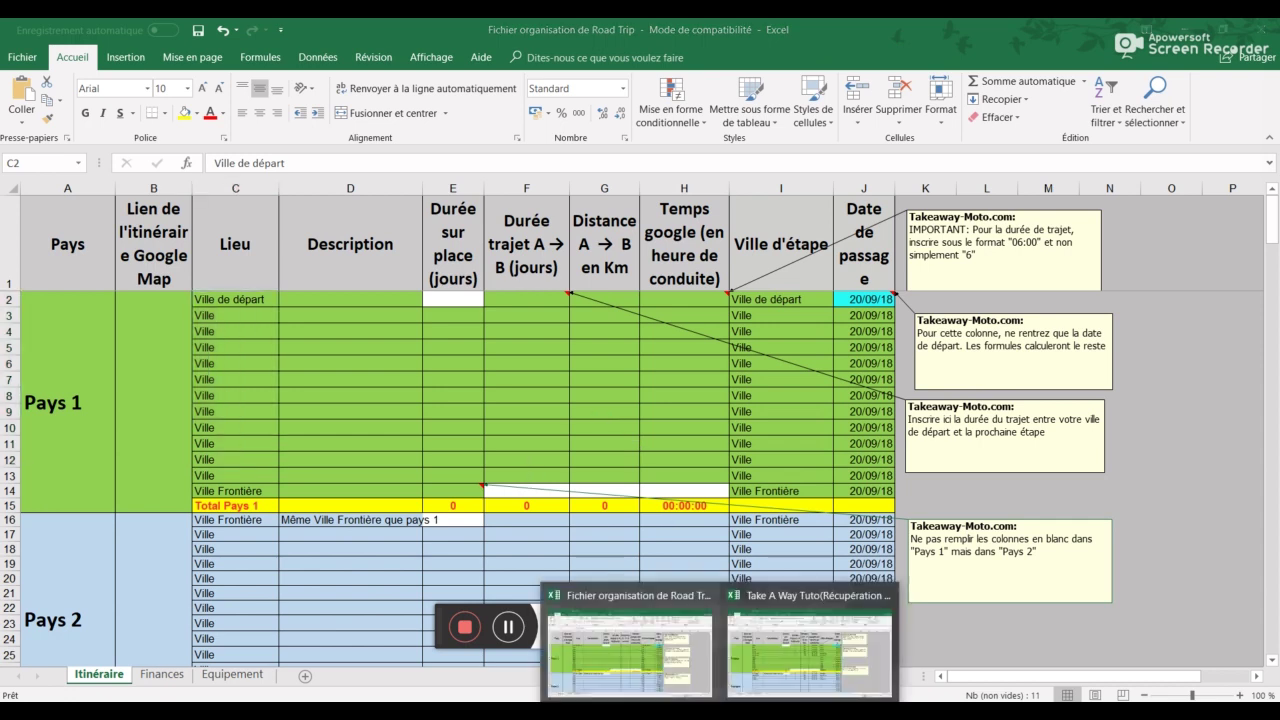
click(765, 680)
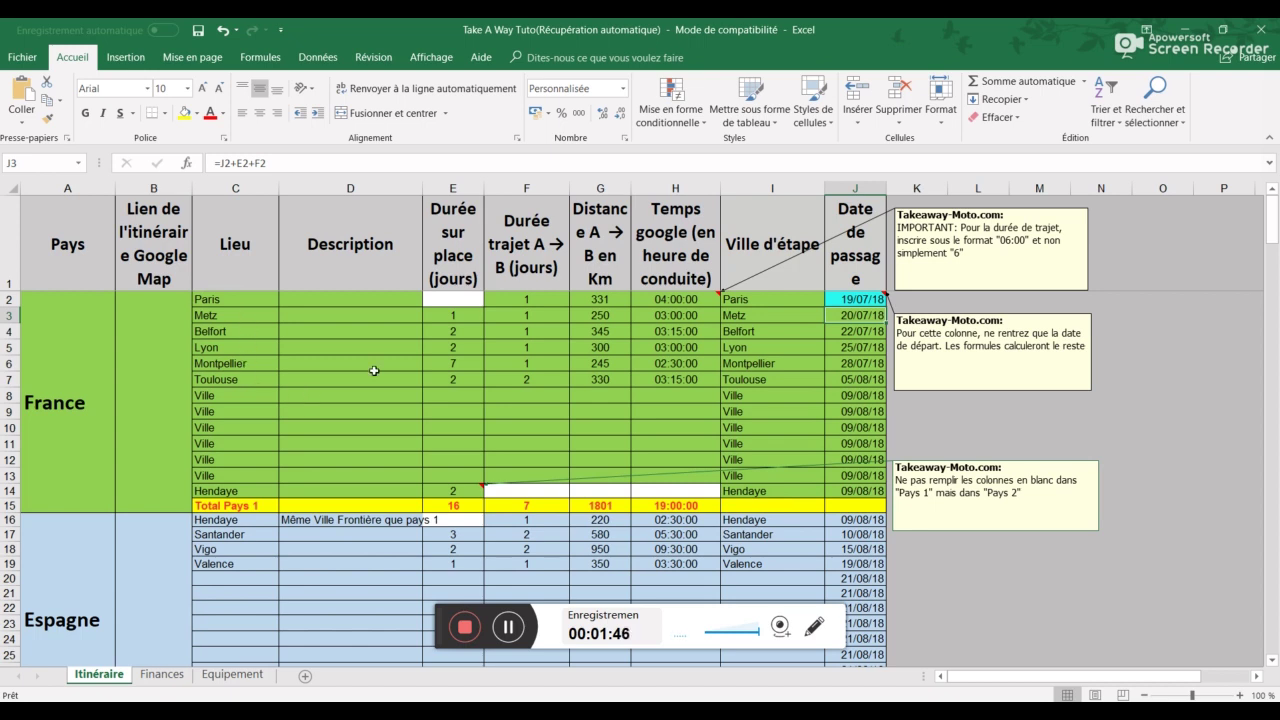
click(538, 301)
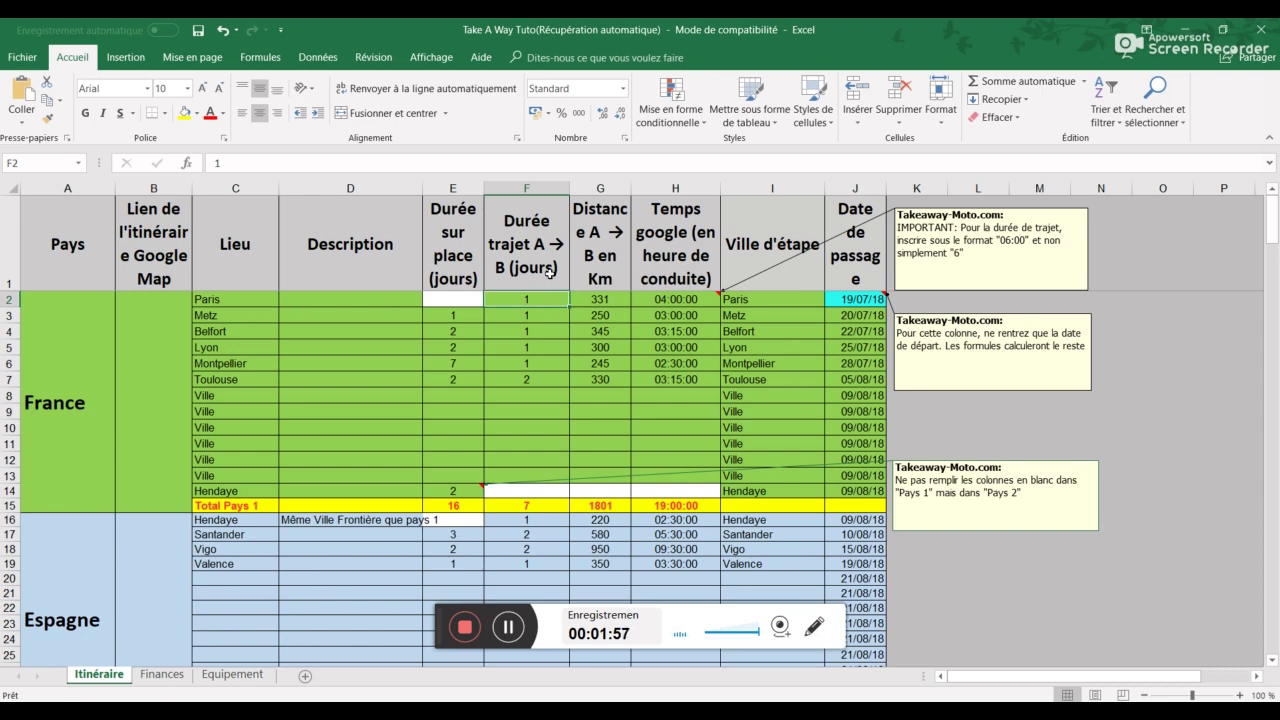
click(616, 300)
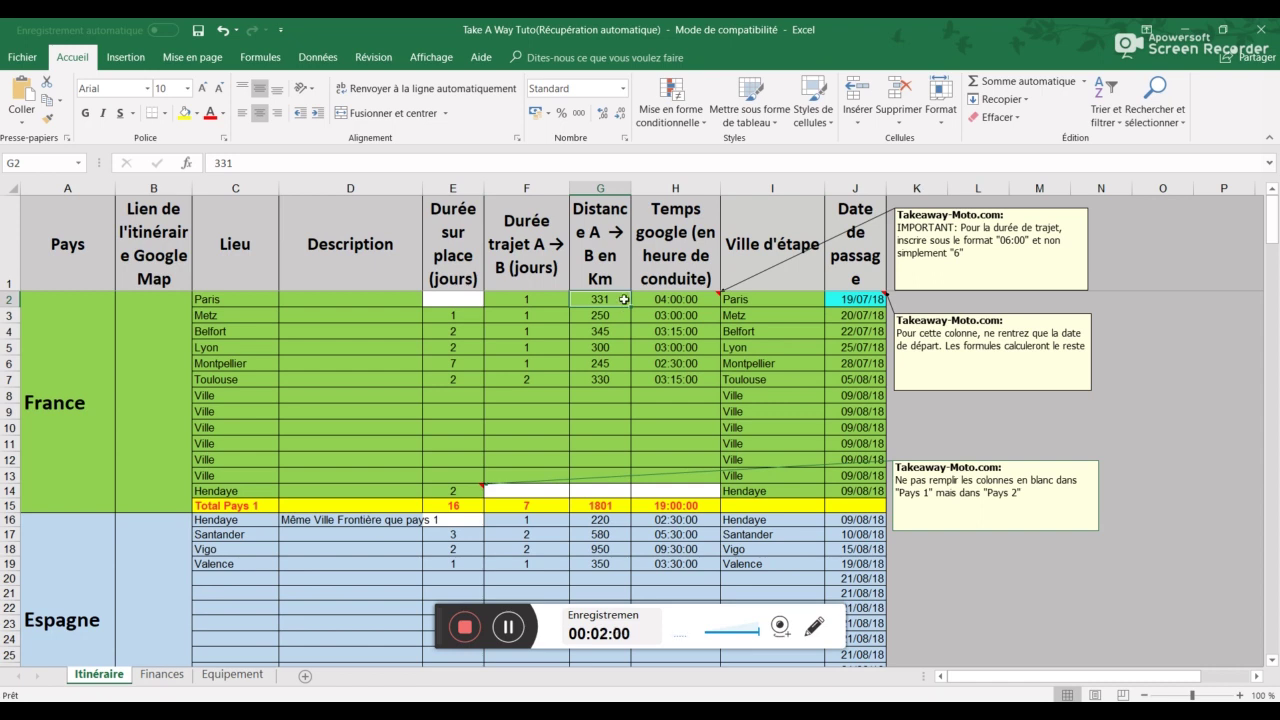
click(655, 302)
click(545, 303)
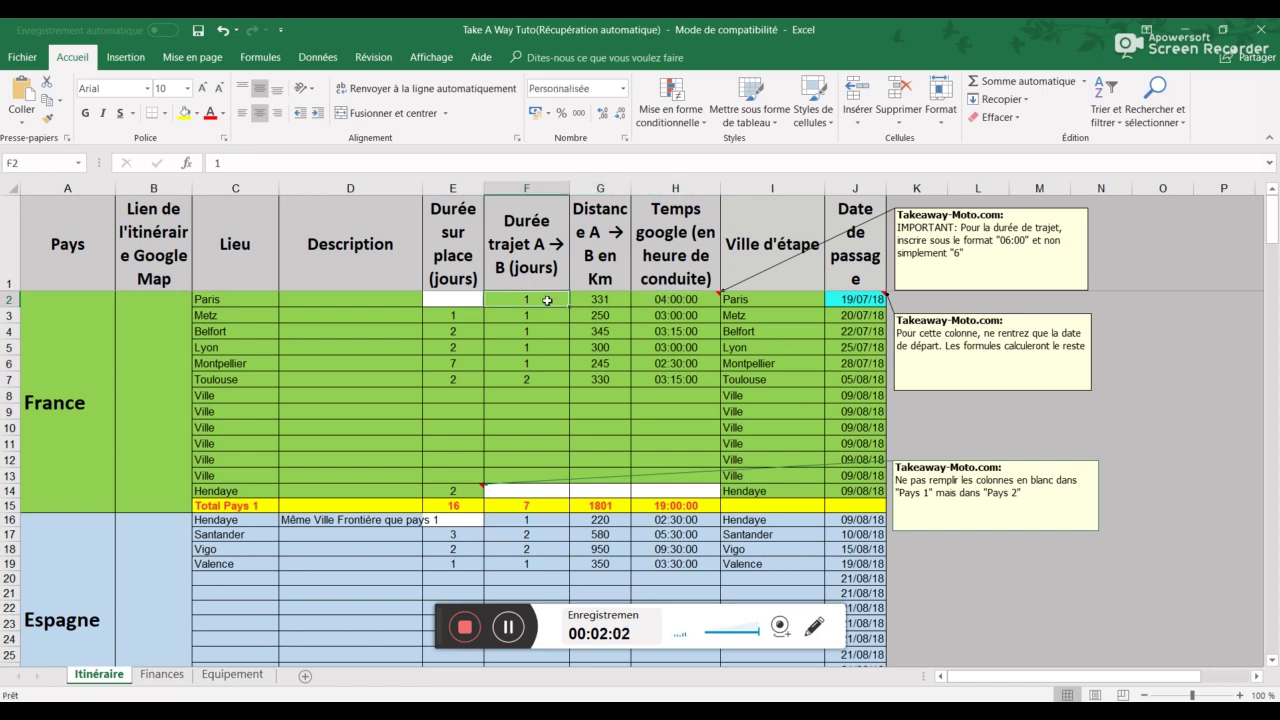
click(449, 304)
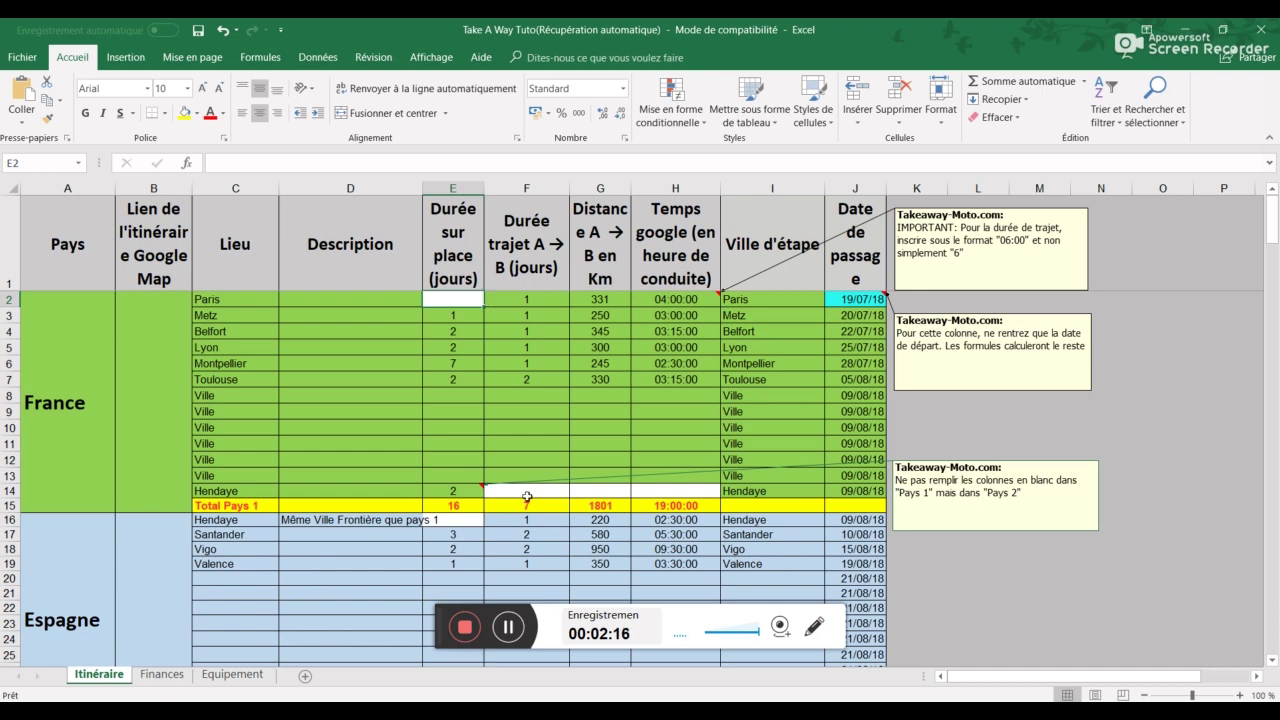
Compare the Hendaye border-town rows of France and Espagne, checking the place, stay duration, travel duration, distance and driving time cells
drag(527, 493, 655, 490)
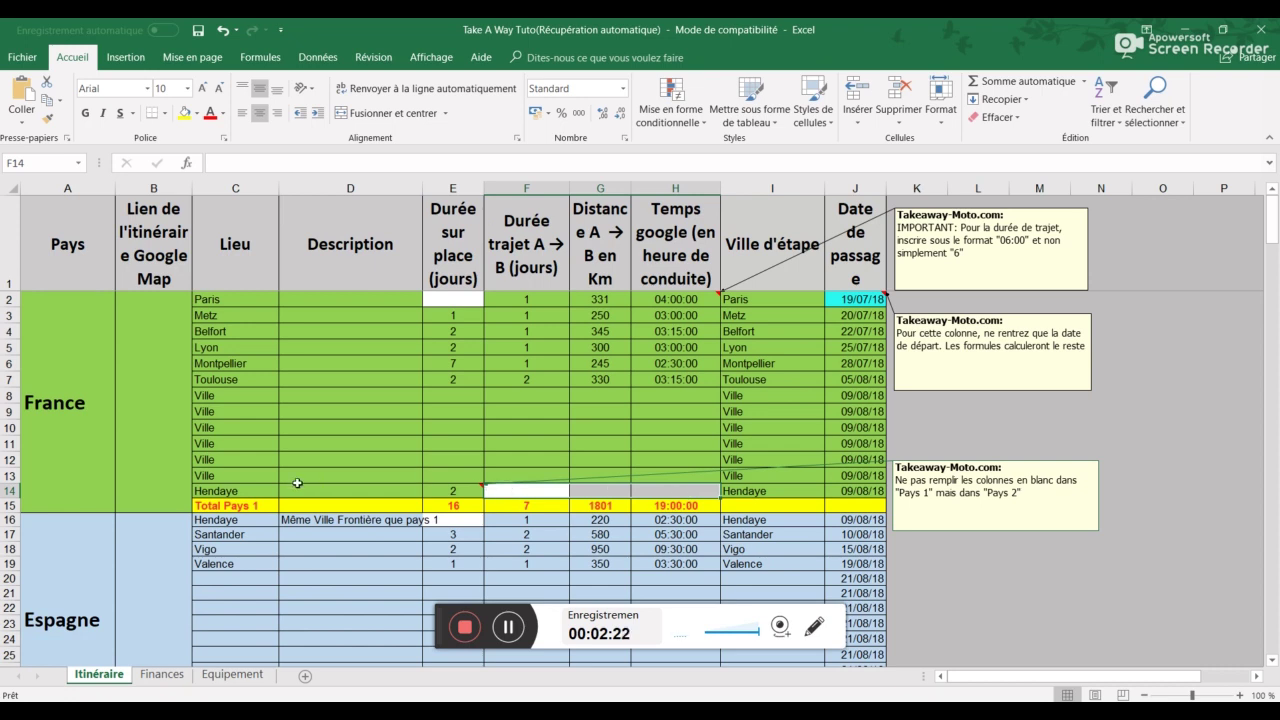
click(245, 491)
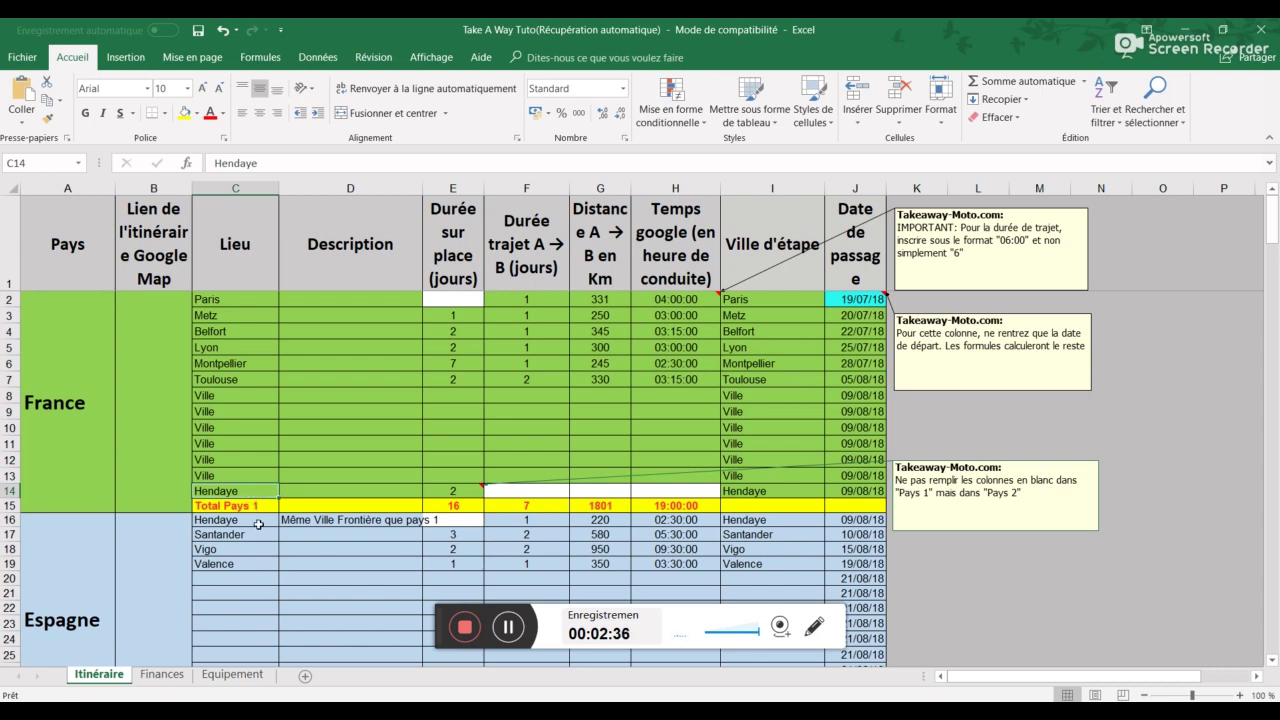
click(258, 524)
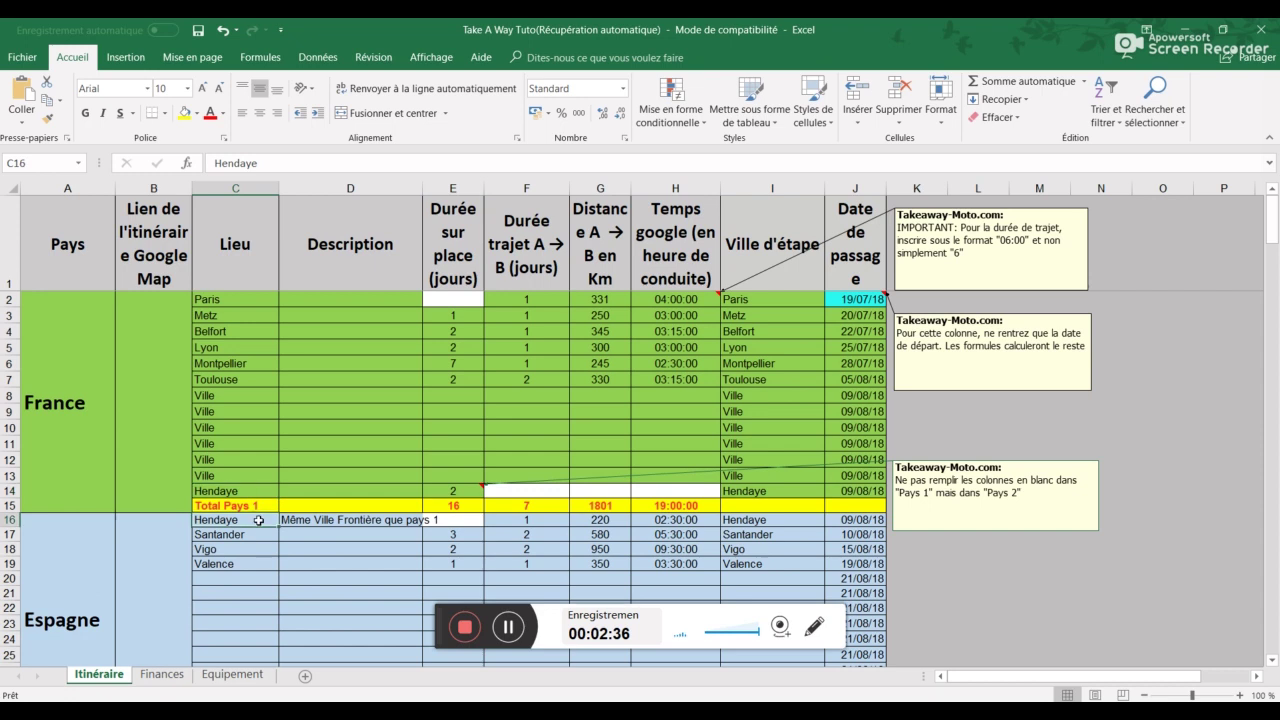
click(463, 492)
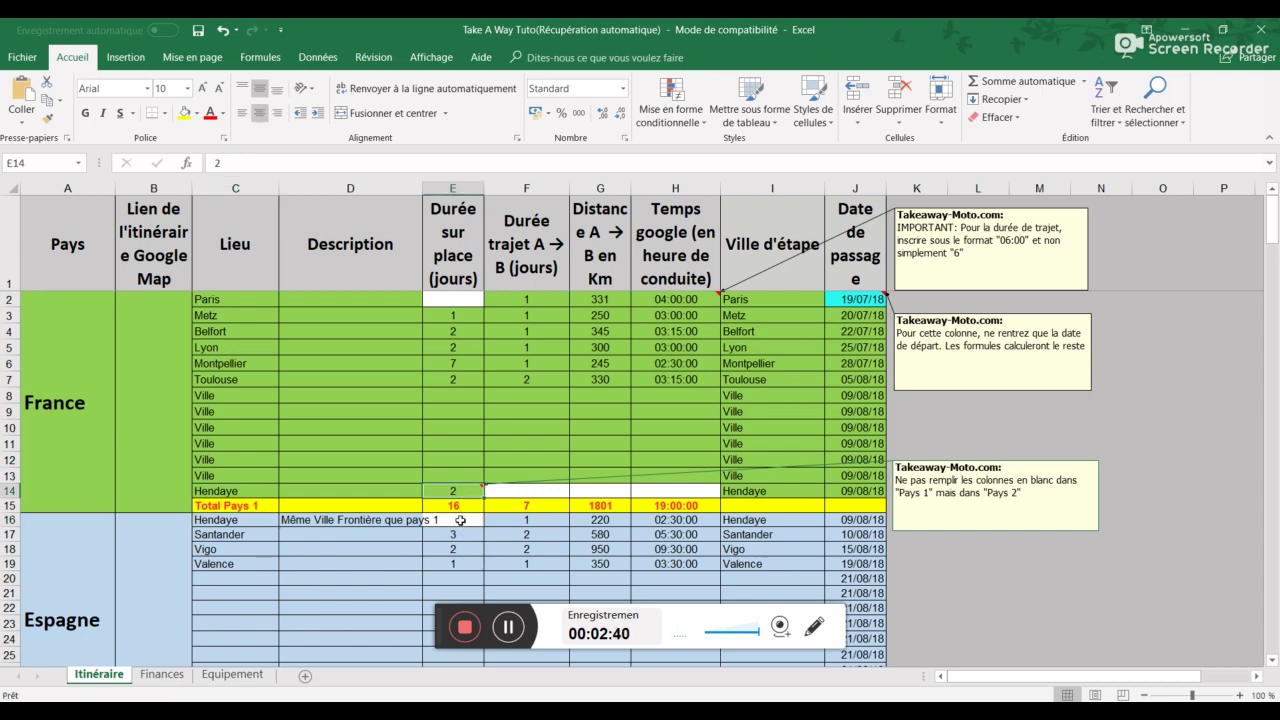
click(461, 520)
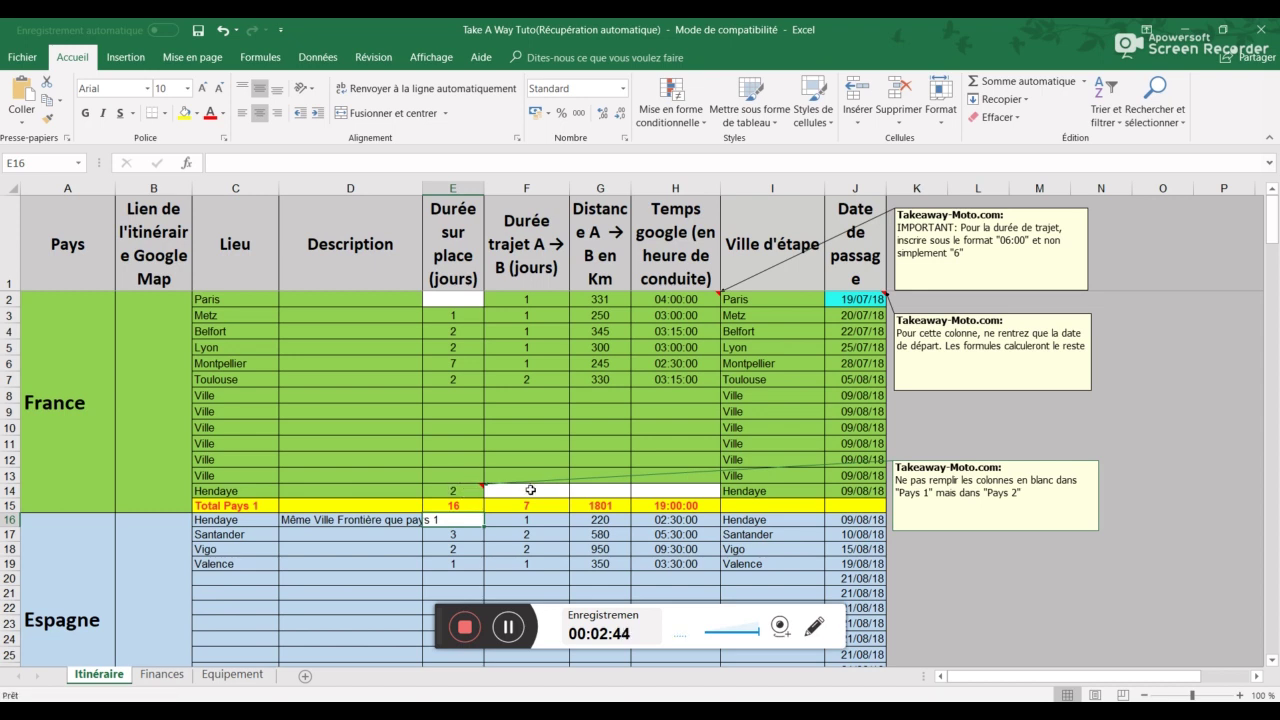
drag(528, 490, 657, 486)
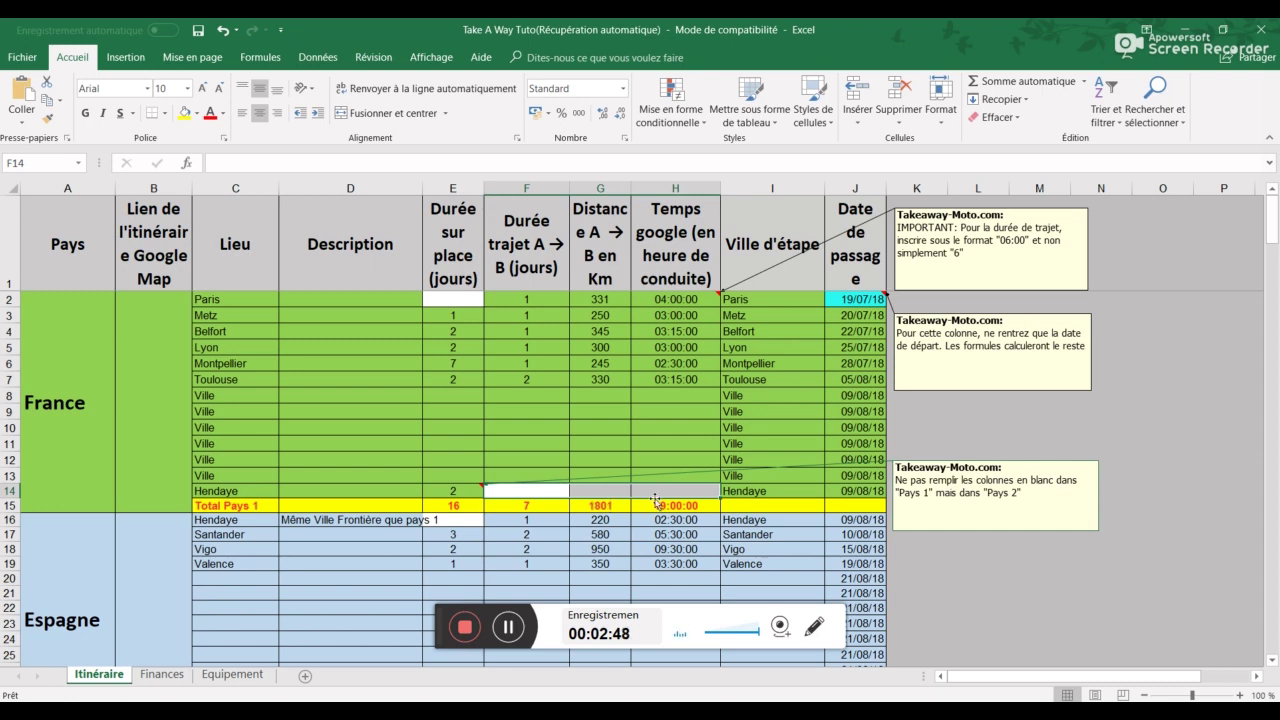
drag(527, 520, 668, 525)
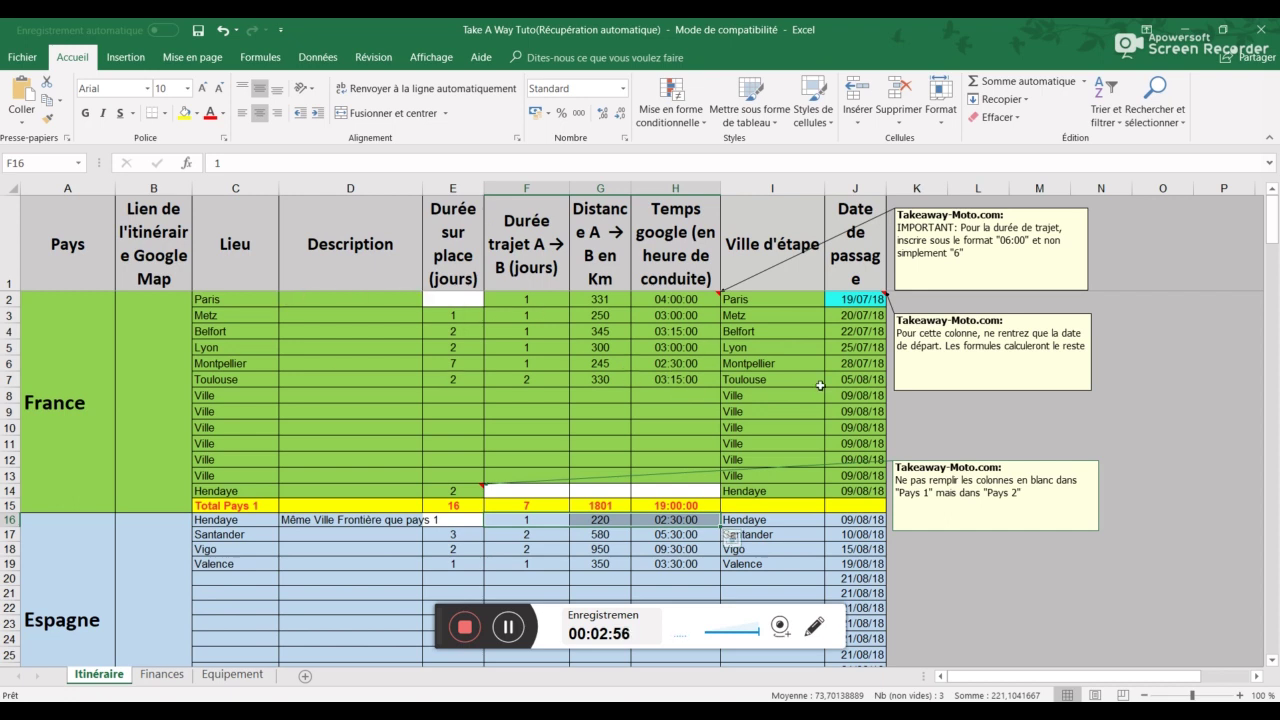
Set the departure date for Paris in cell J2 to 20/10/18
click(851, 298)
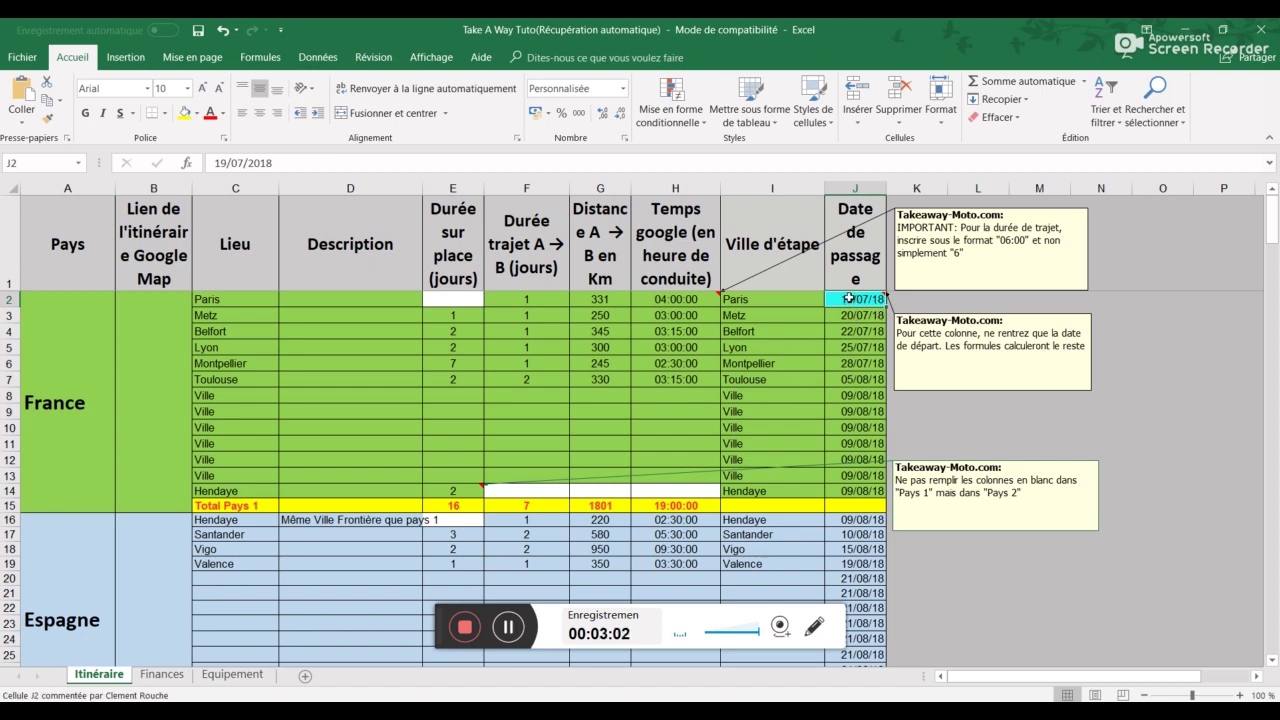
text(20)
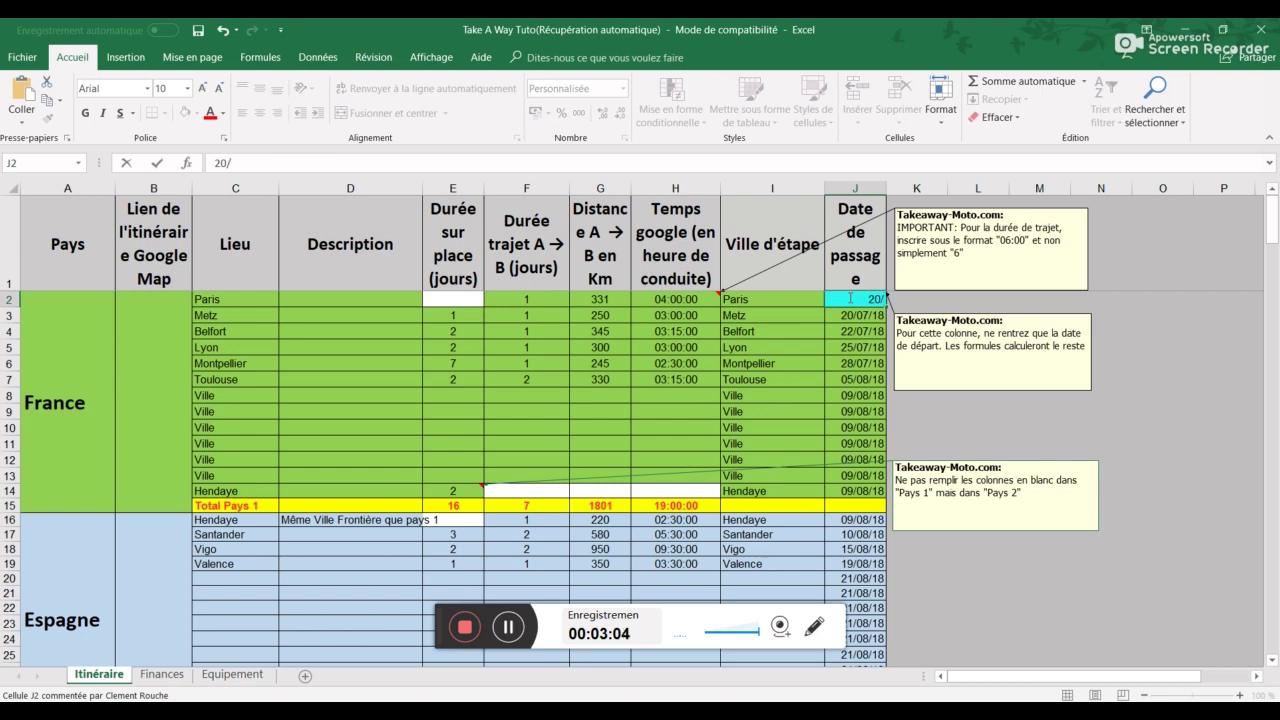
text(/10/18)
key(Return)
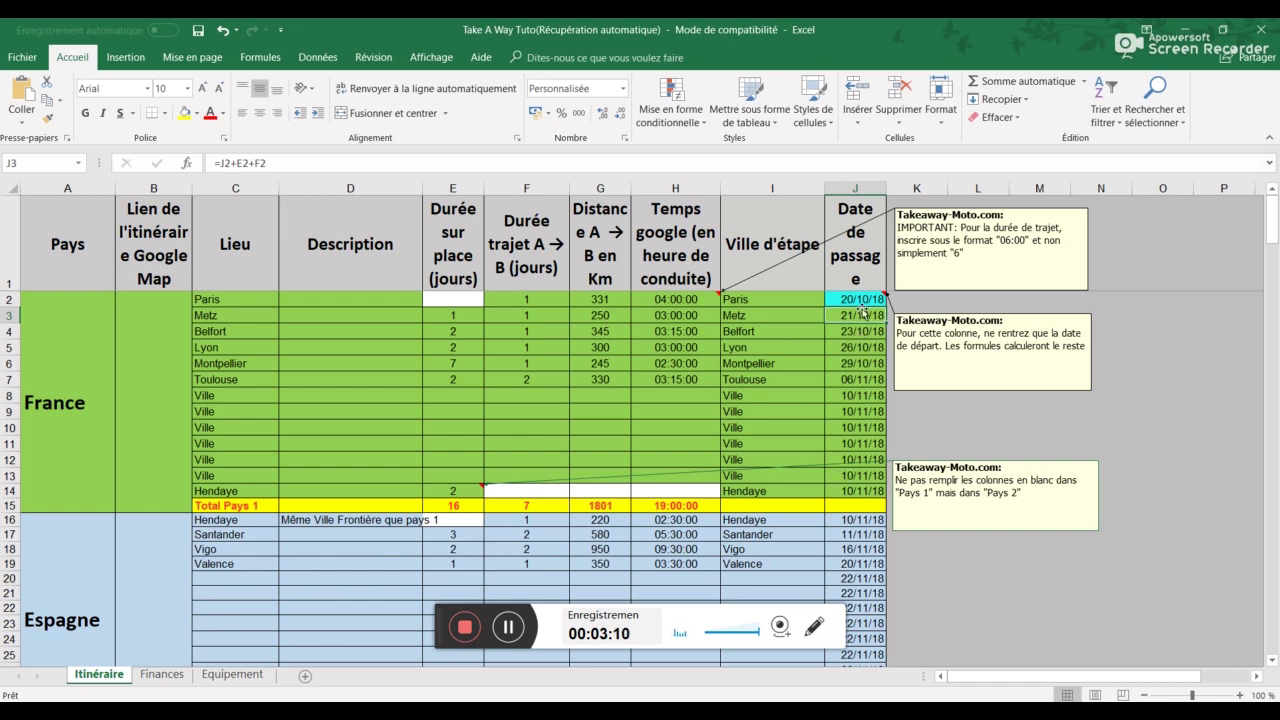
click(858, 299)
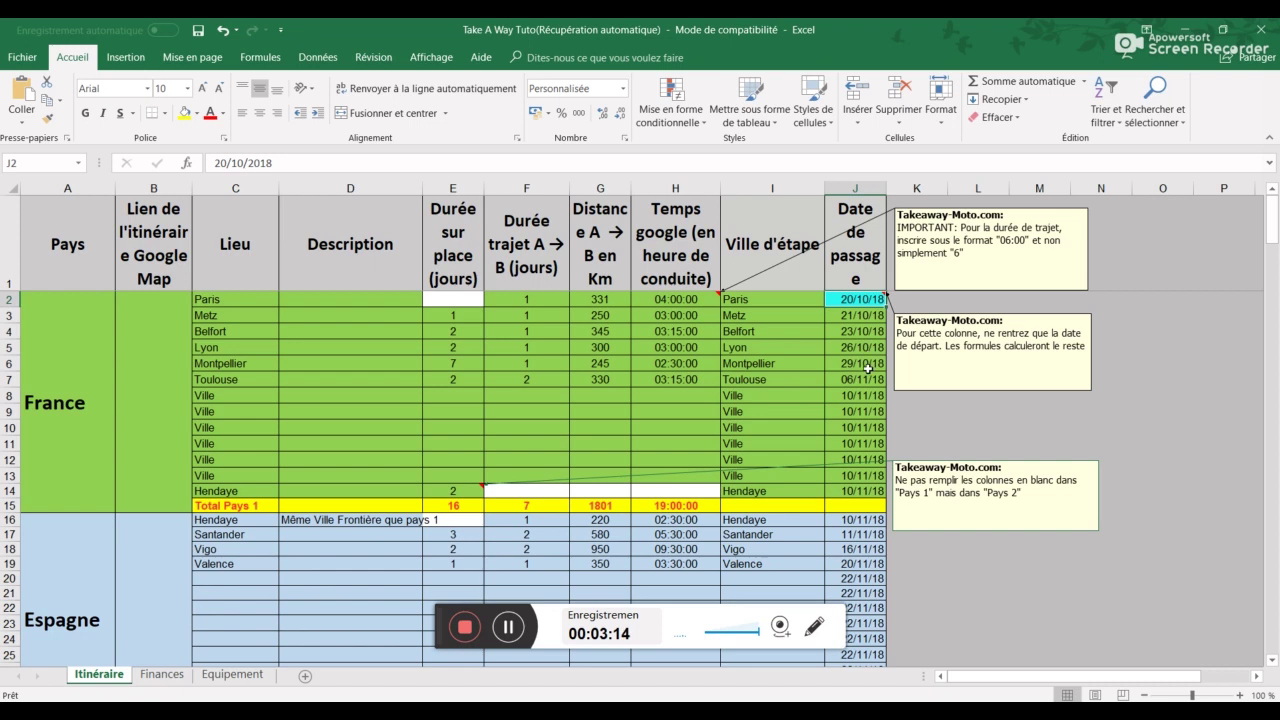
Review the France stay and travel durations, and set the stay at Metz to 2 days in cell E3
drag(458, 301, 527, 381)
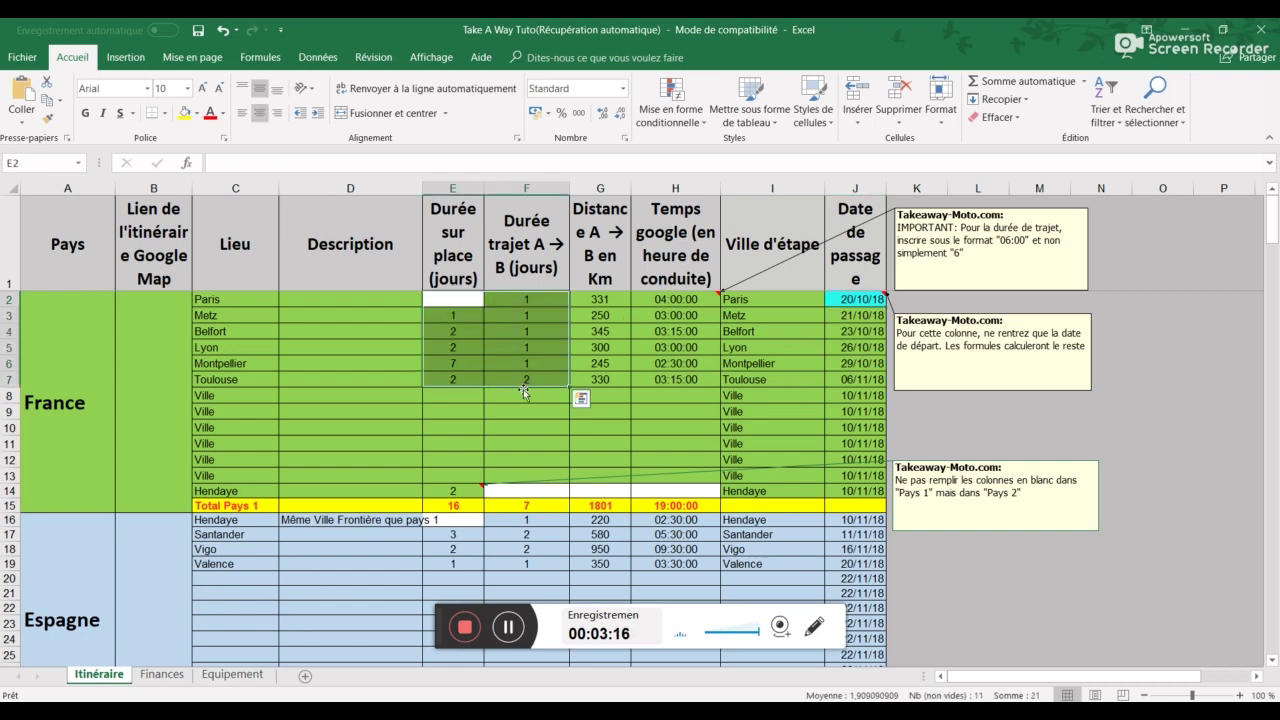
click(475, 317)
text(2)
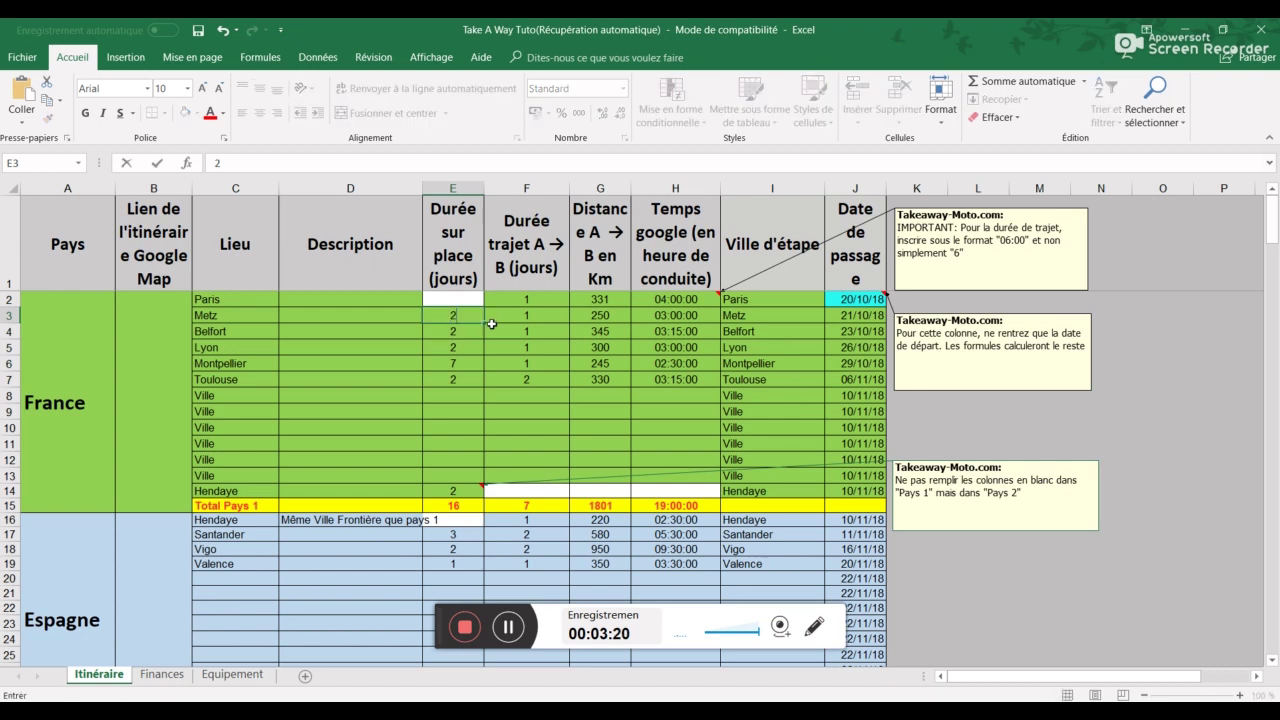
key(Return)
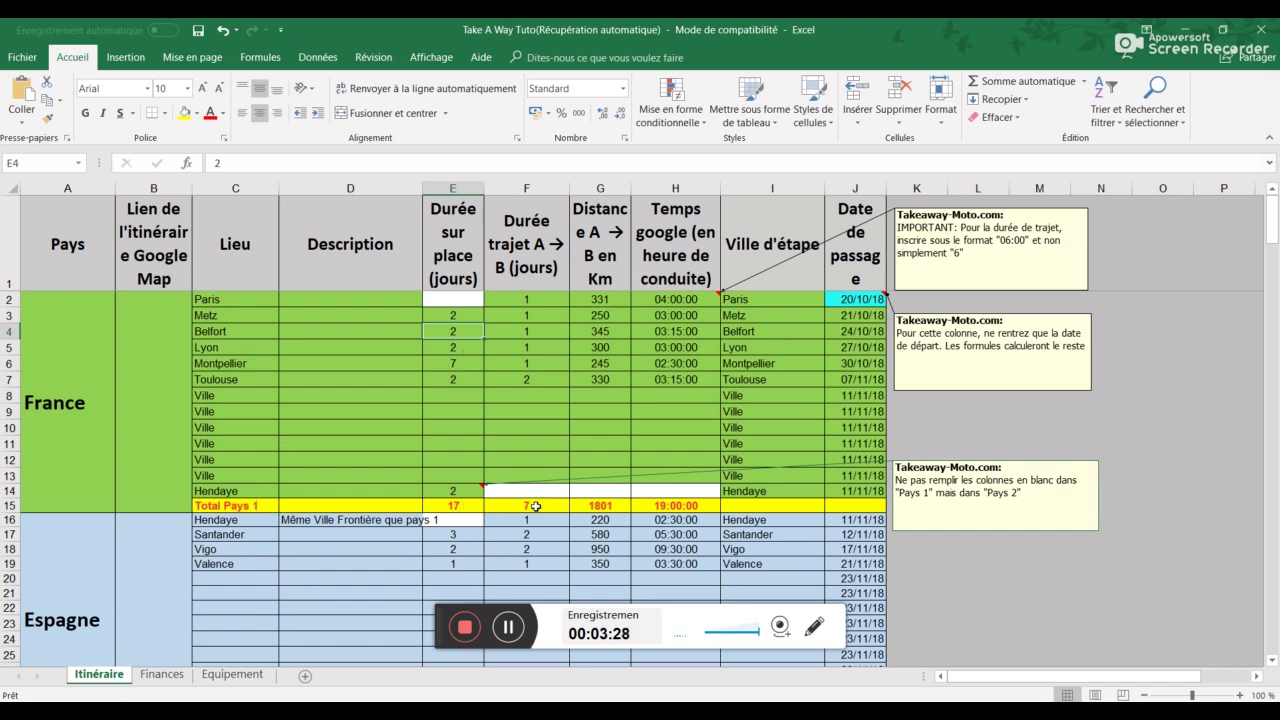
Examine the Total Pays 1 formulas for stay, travel duration, distance and driving time, plus the Total Pays 2 and Total Road Trip rows
click(478, 508)
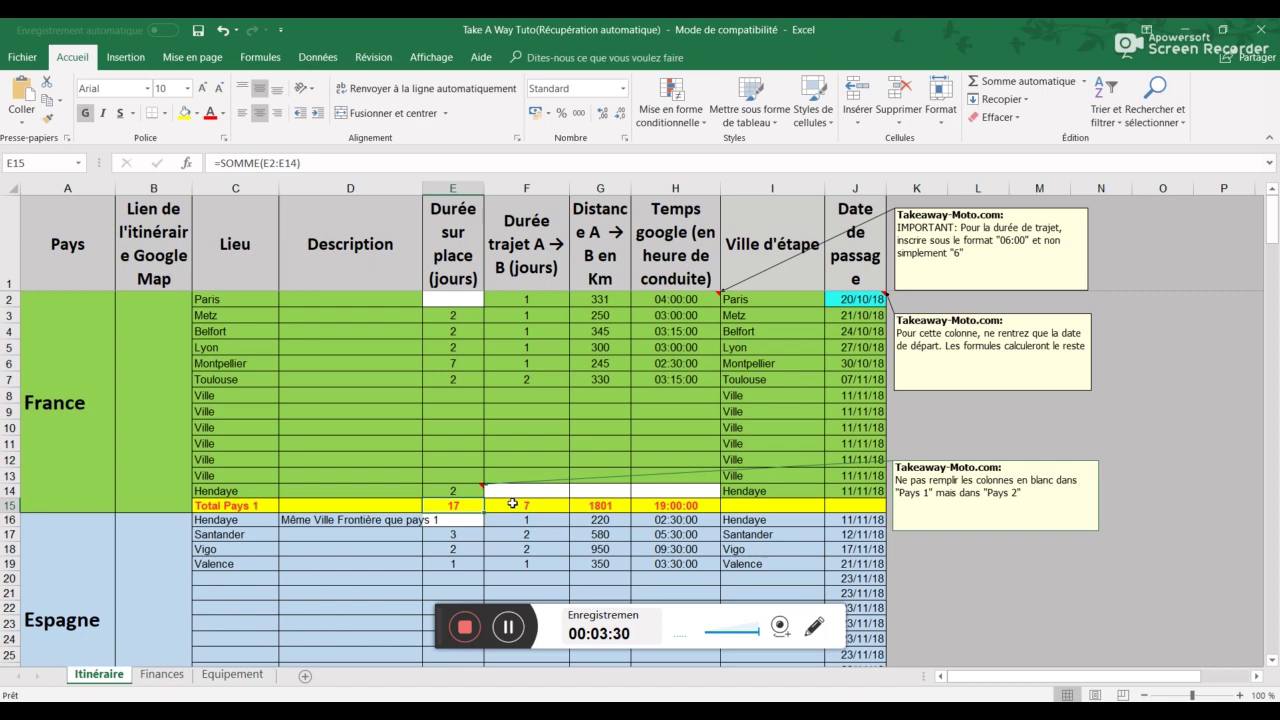
click(512, 504)
click(602, 508)
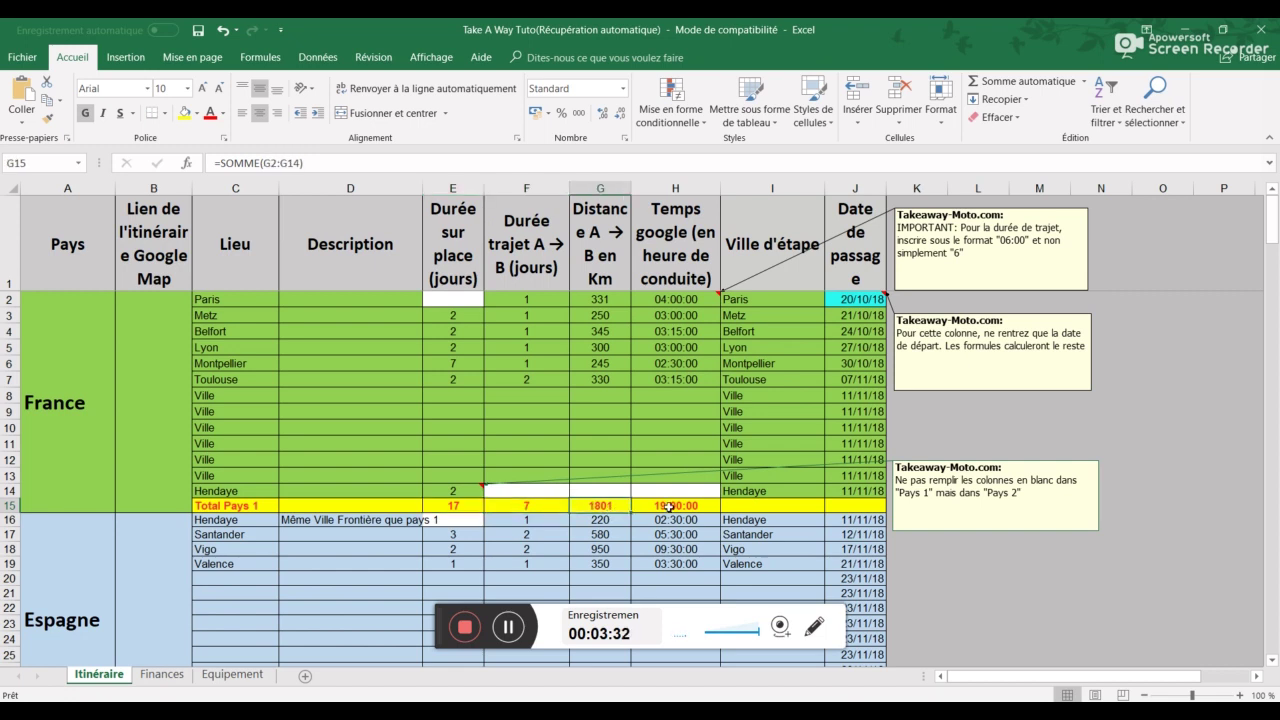
click(672, 506)
scroll(672, 440, down, 3)
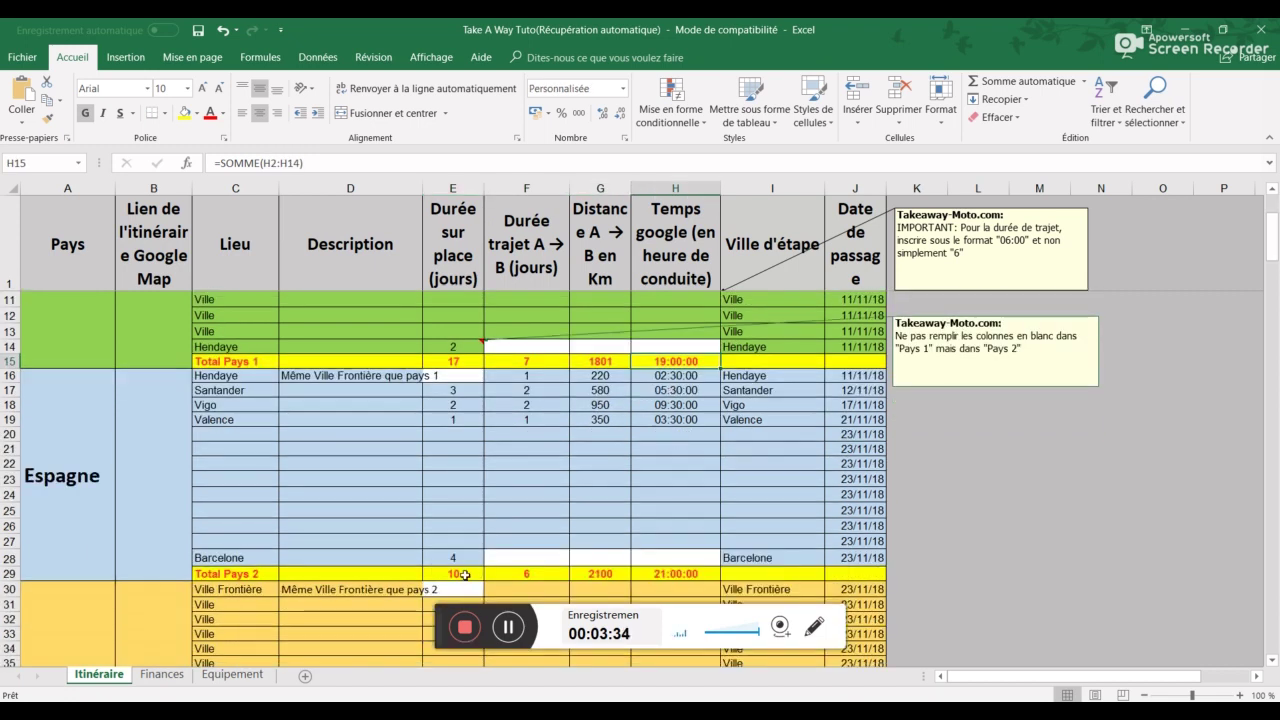
scroll(622, 537, down, 20)
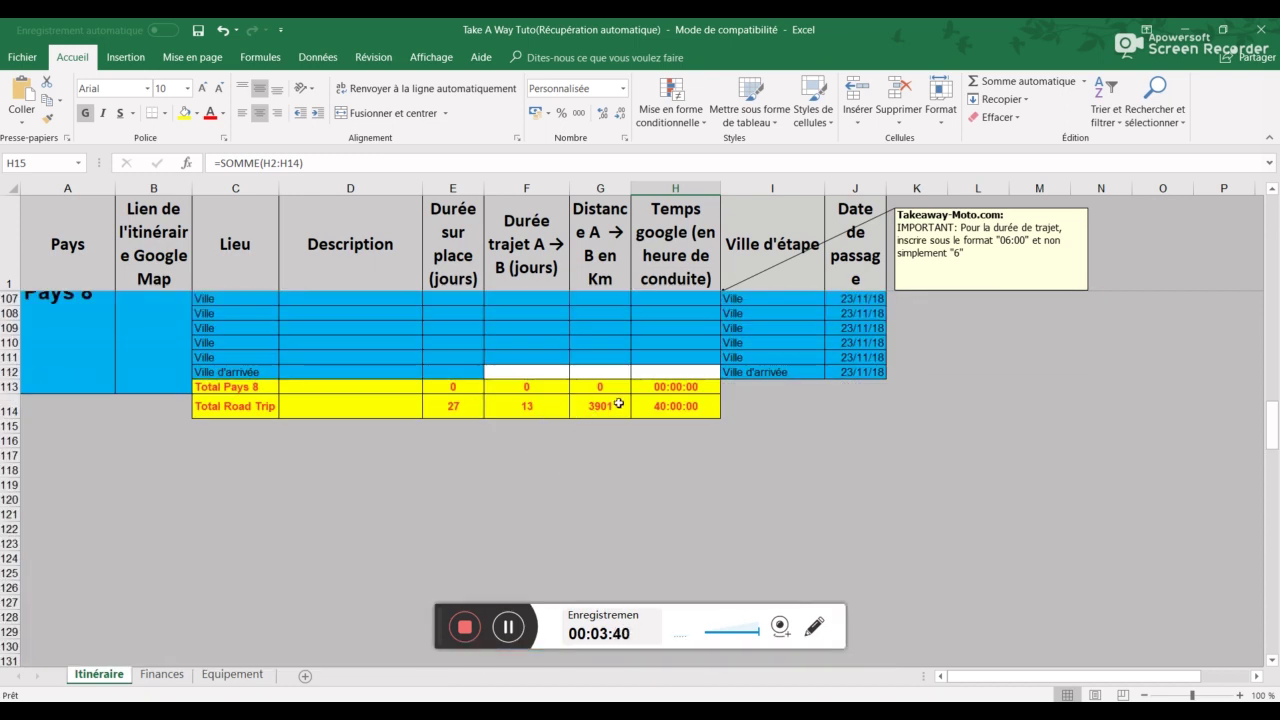
scroll(620, 405, up, 6)
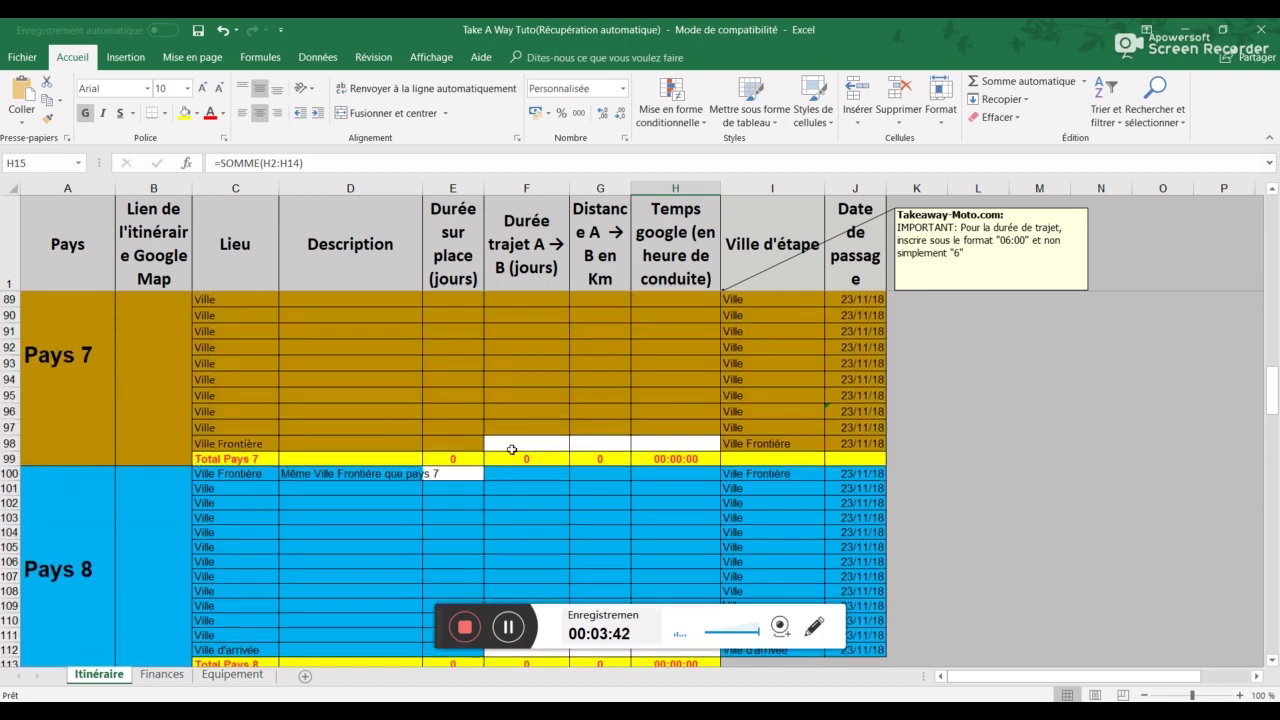
scroll(509, 449, up, 18)
scroll(511, 451, up, 11)
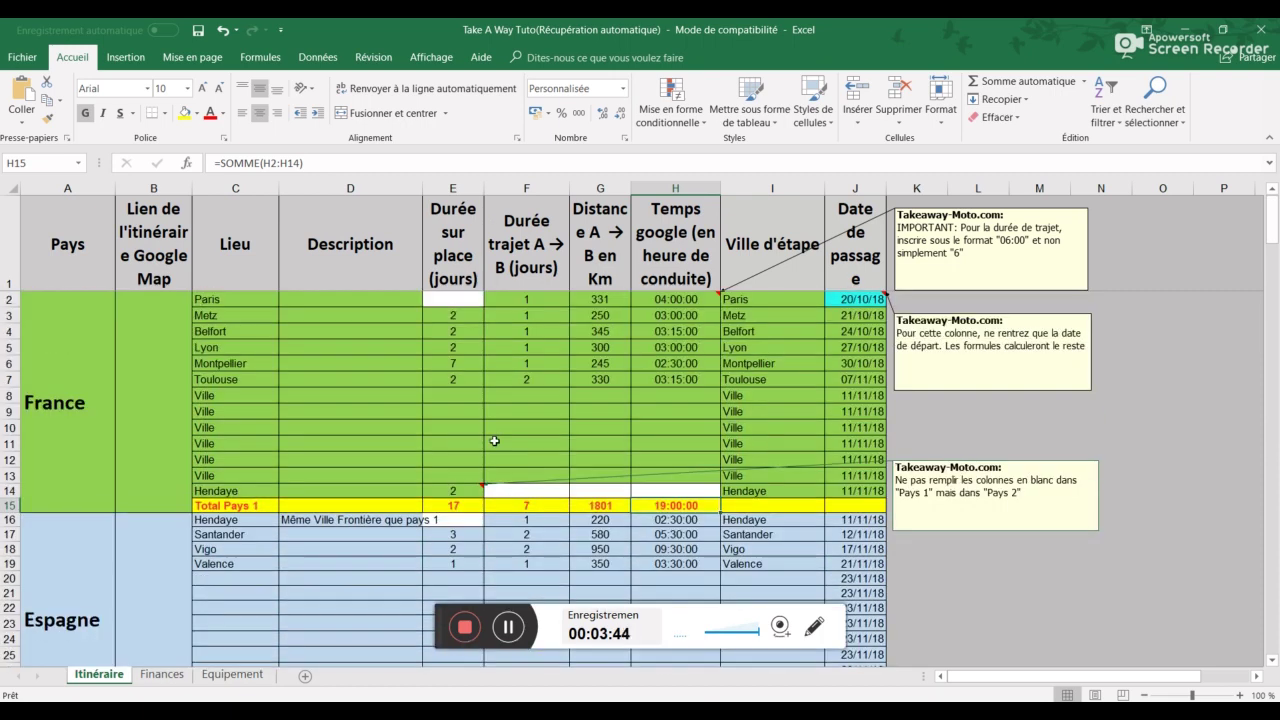
Examine the unused Ville rows 8 to 13 of the France block and the empty rows of the Espagne block
drag(211, 474, 760, 396)
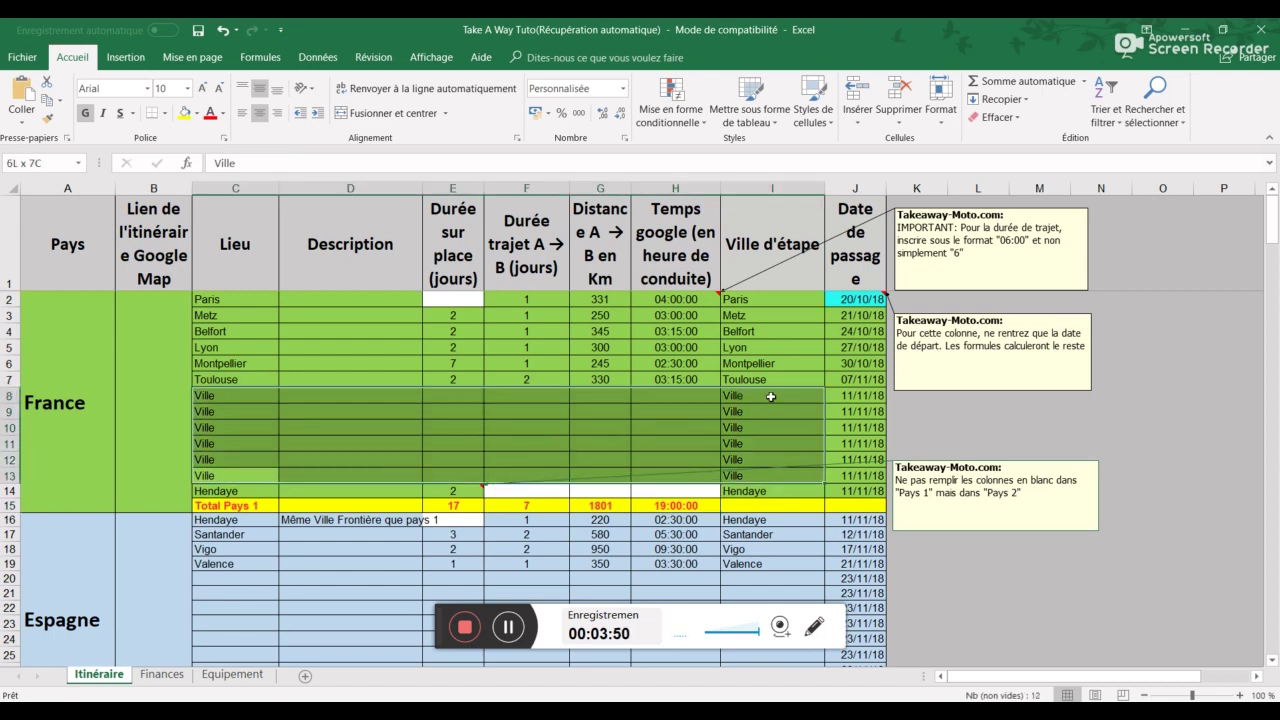
drag(771, 397, 771, 397)
scroll(579, 416, down, 1)
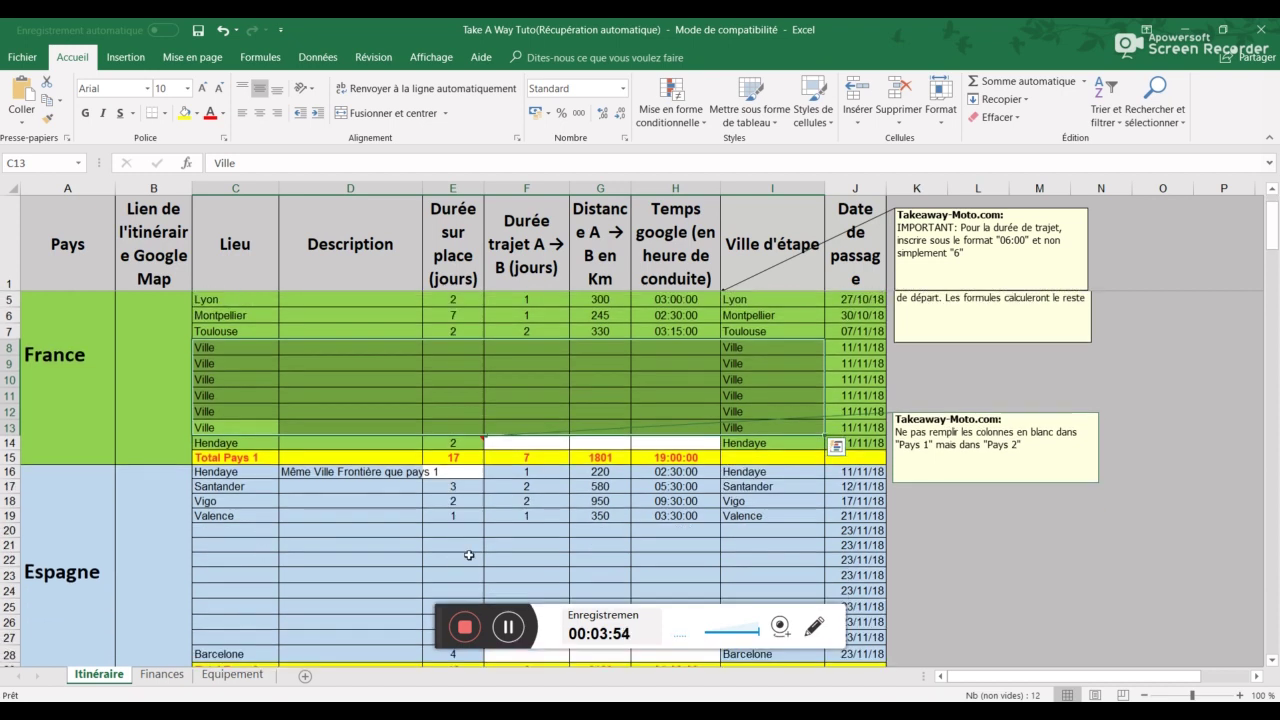
click(572, 400)
scroll(570, 400, up, 1)
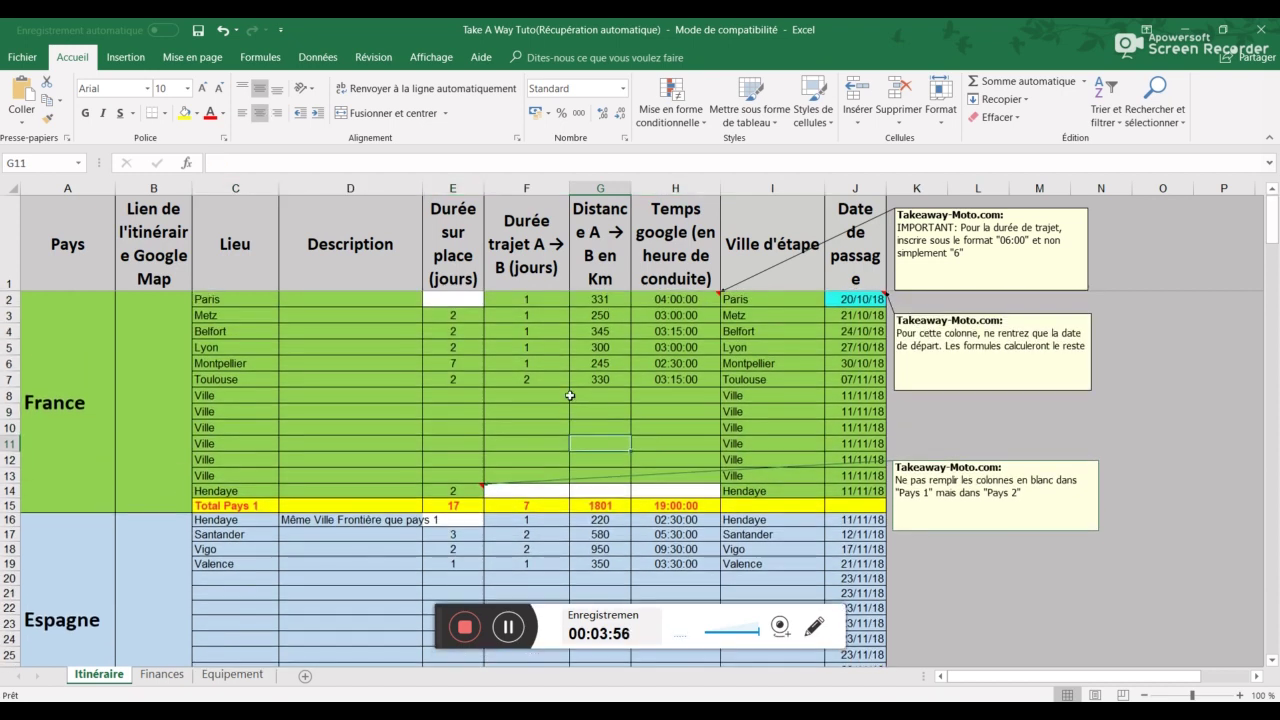
Open the Equipement sheet and look over the Equipement Pilote, Vêtements, Bagages / sacs and Electronique tables
click(228, 680)
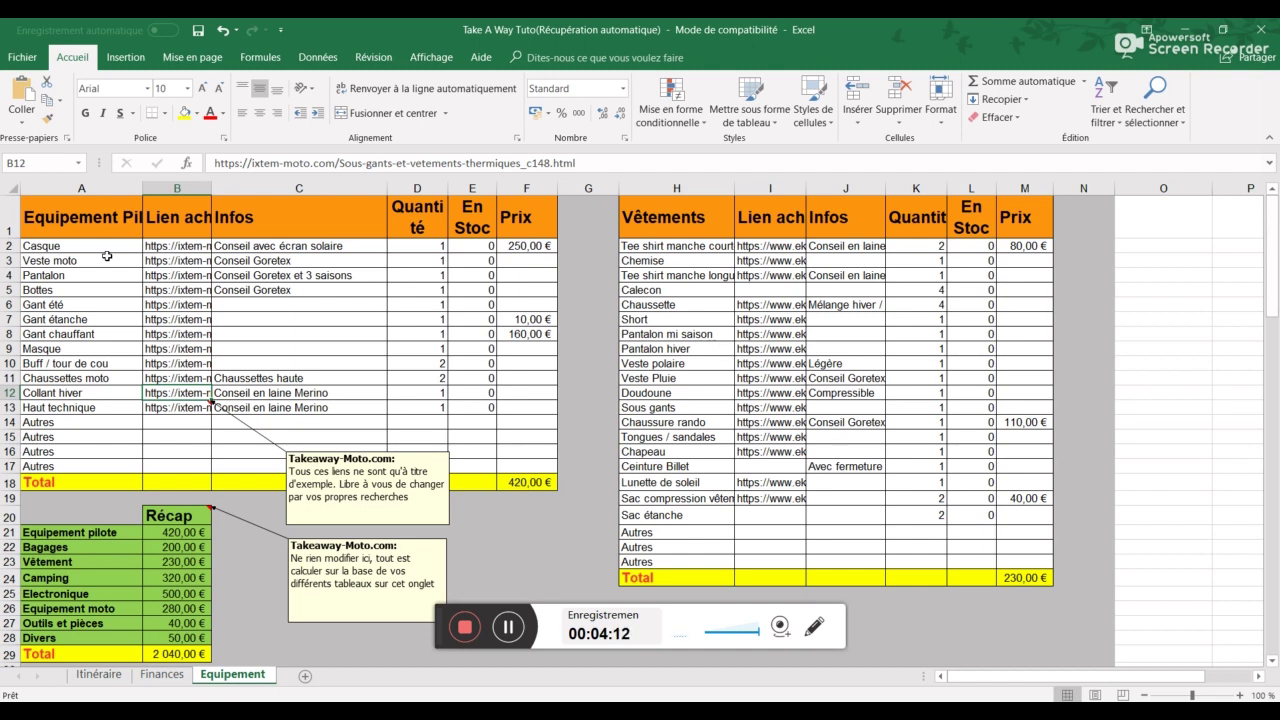
click(99, 224)
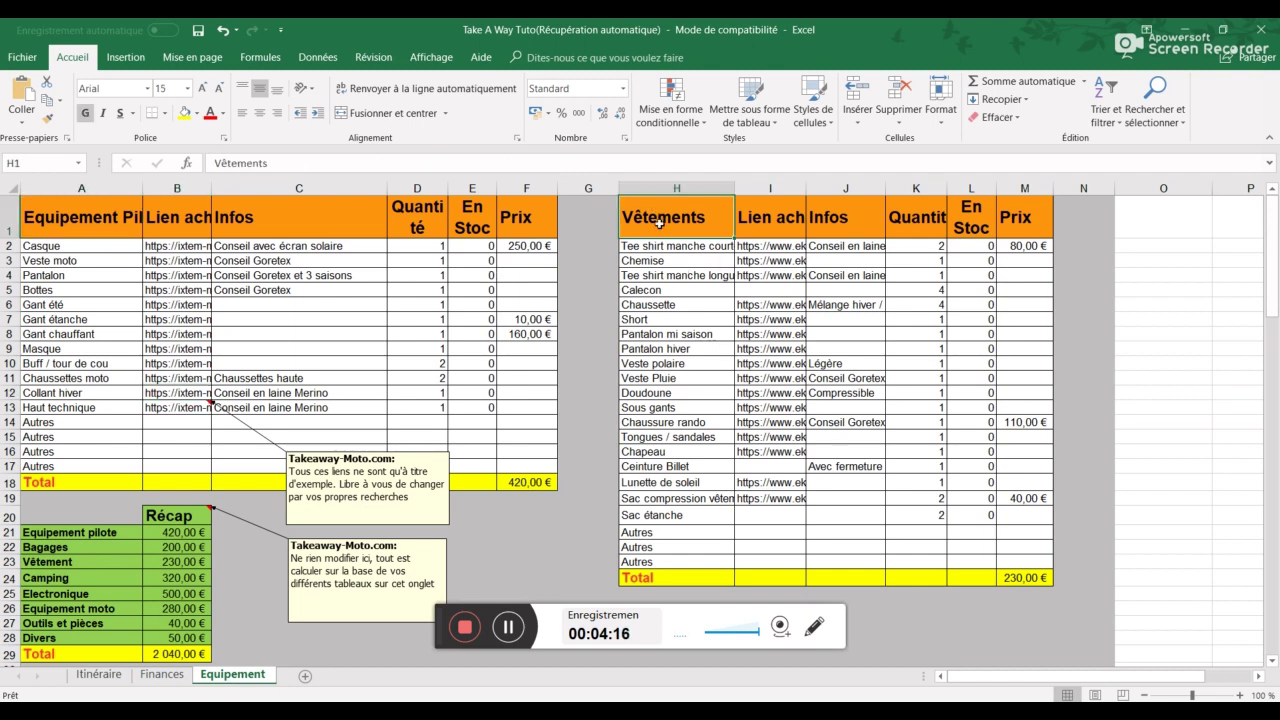
scroll(613, 298, down, 6)
click(112, 446)
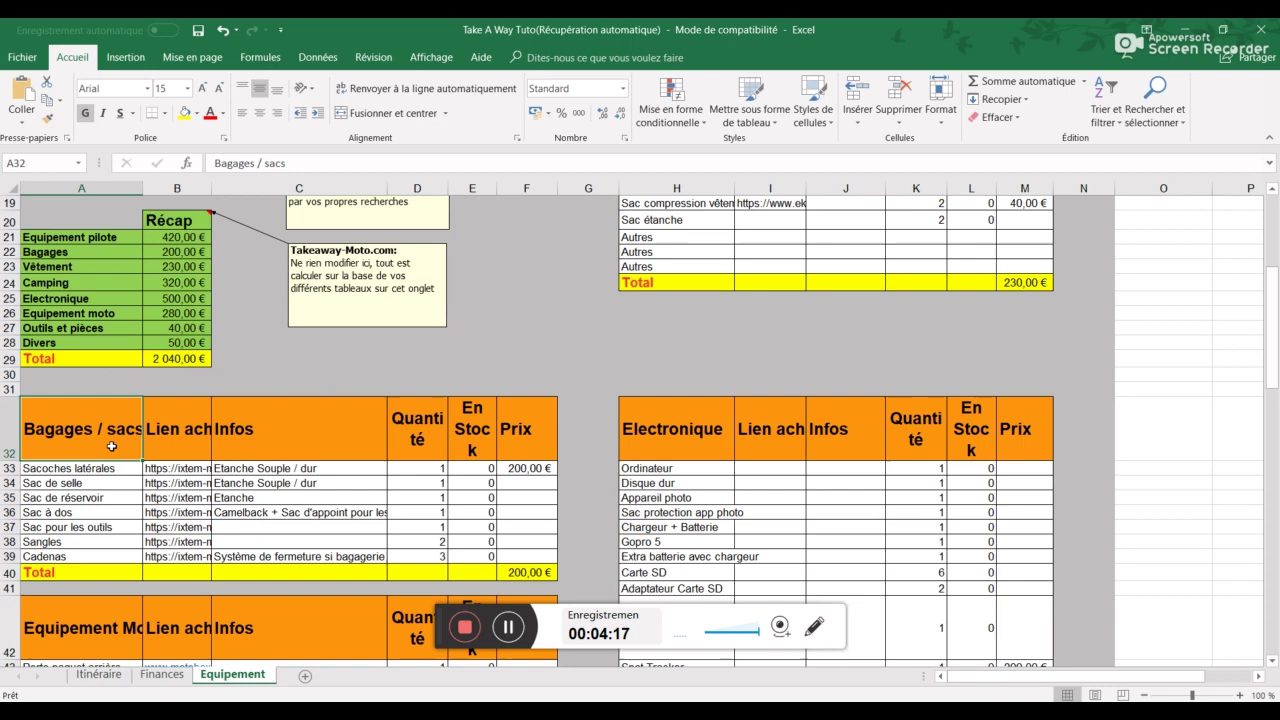
click(668, 432)
scroll(578, 388, down, 2)
scroll(578, 388, down, 1)
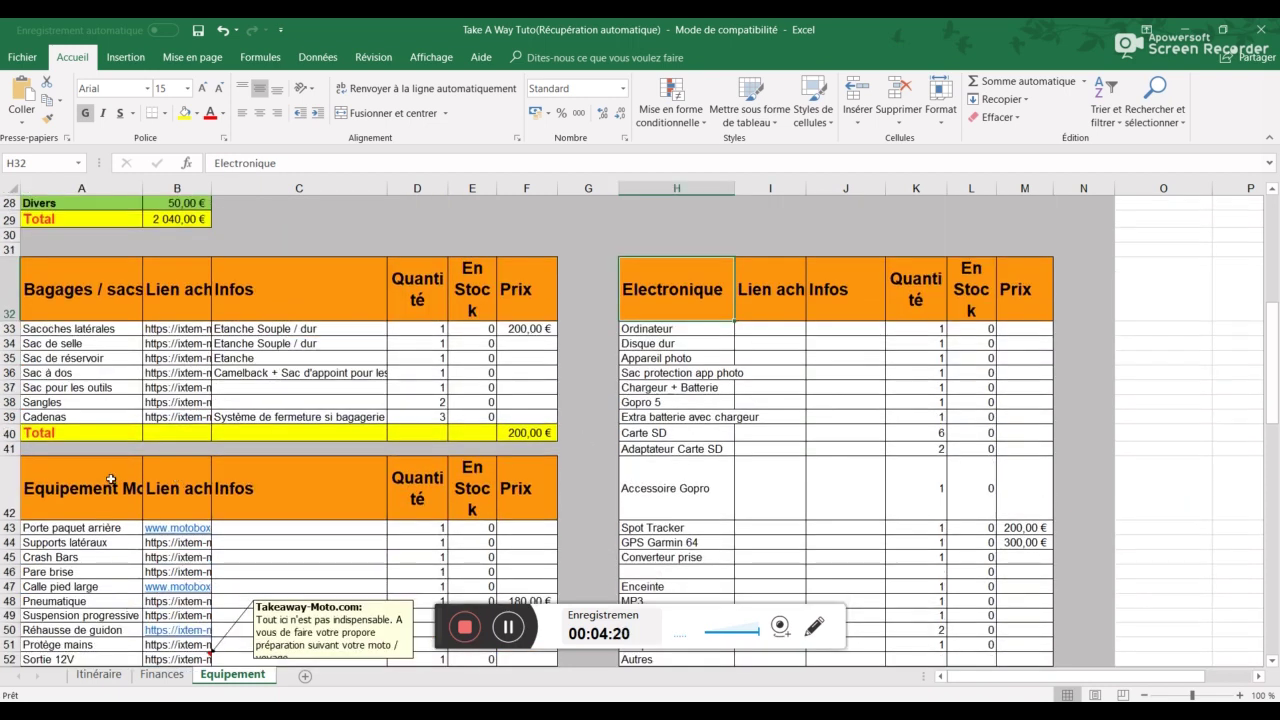
Examine the Equipement Moto, Electronique and Camping tables with their quantity, stock and price columns
click(120, 485)
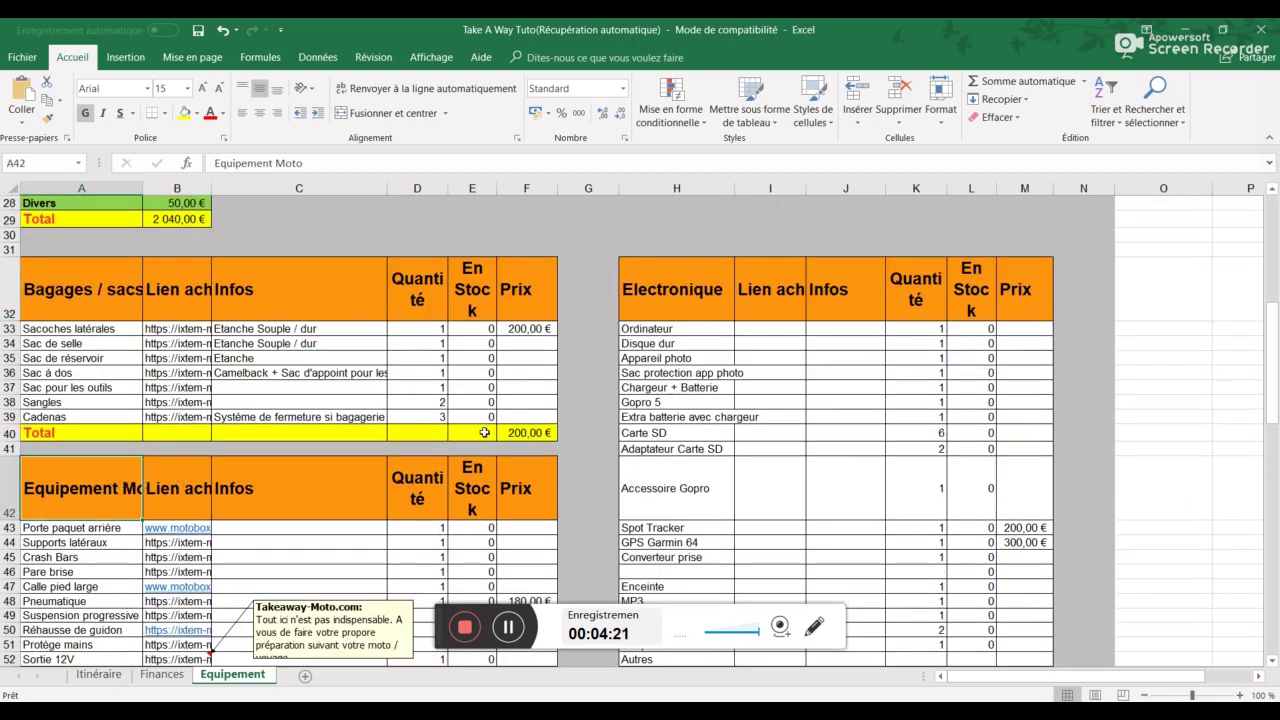
scroll(556, 402, down, 2)
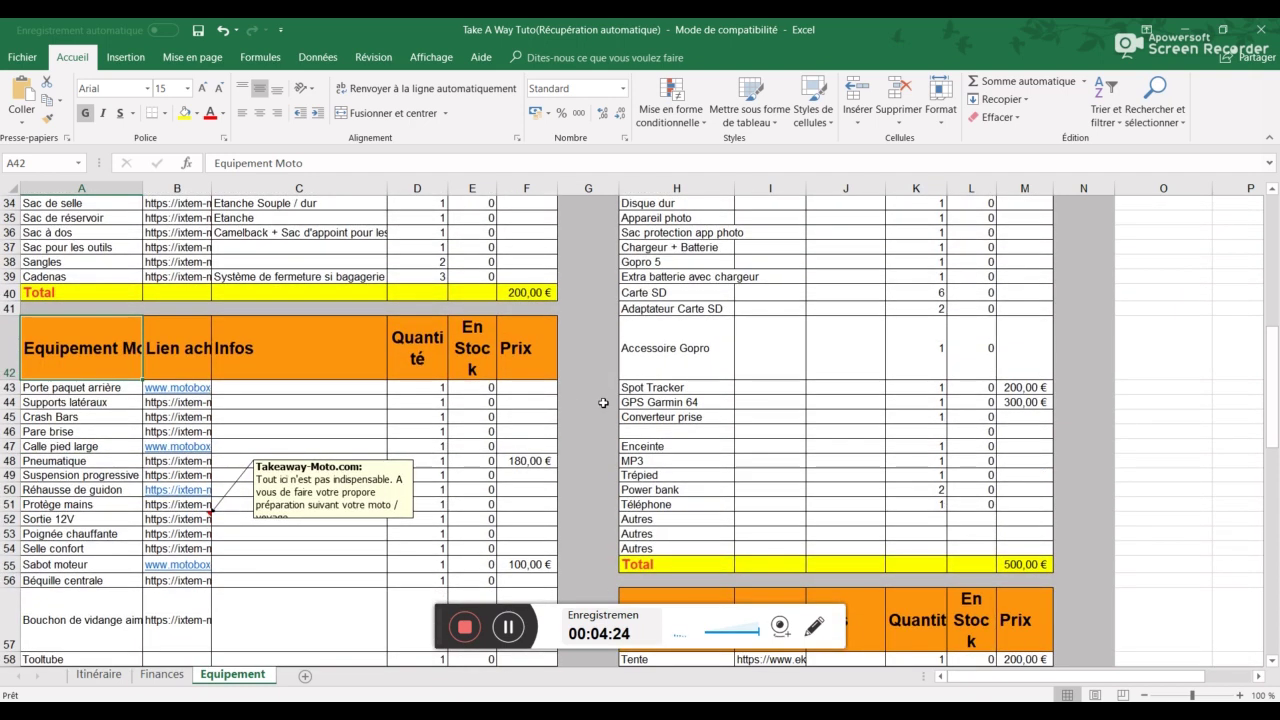
scroll(603, 402, up, 2)
click(679, 312)
scroll(680, 316, down, 1)
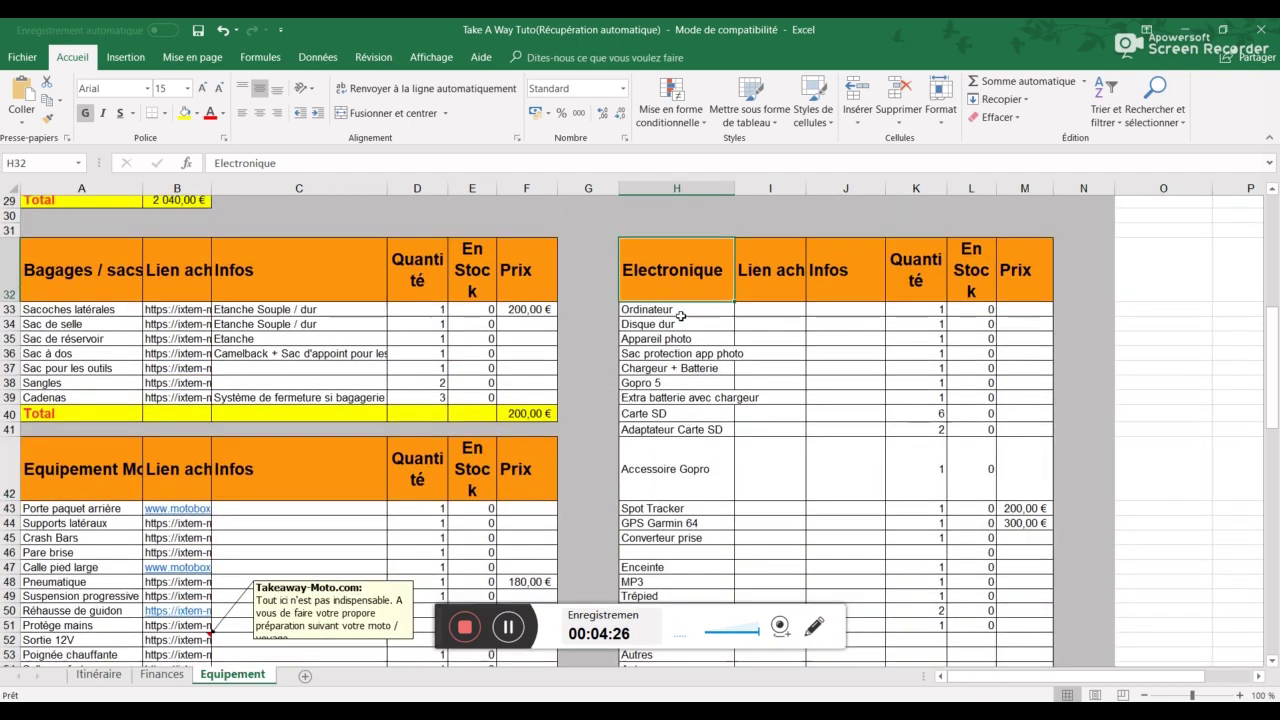
scroll(690, 340, down, 6)
click(712, 388)
scroll(566, 411, down, 2)
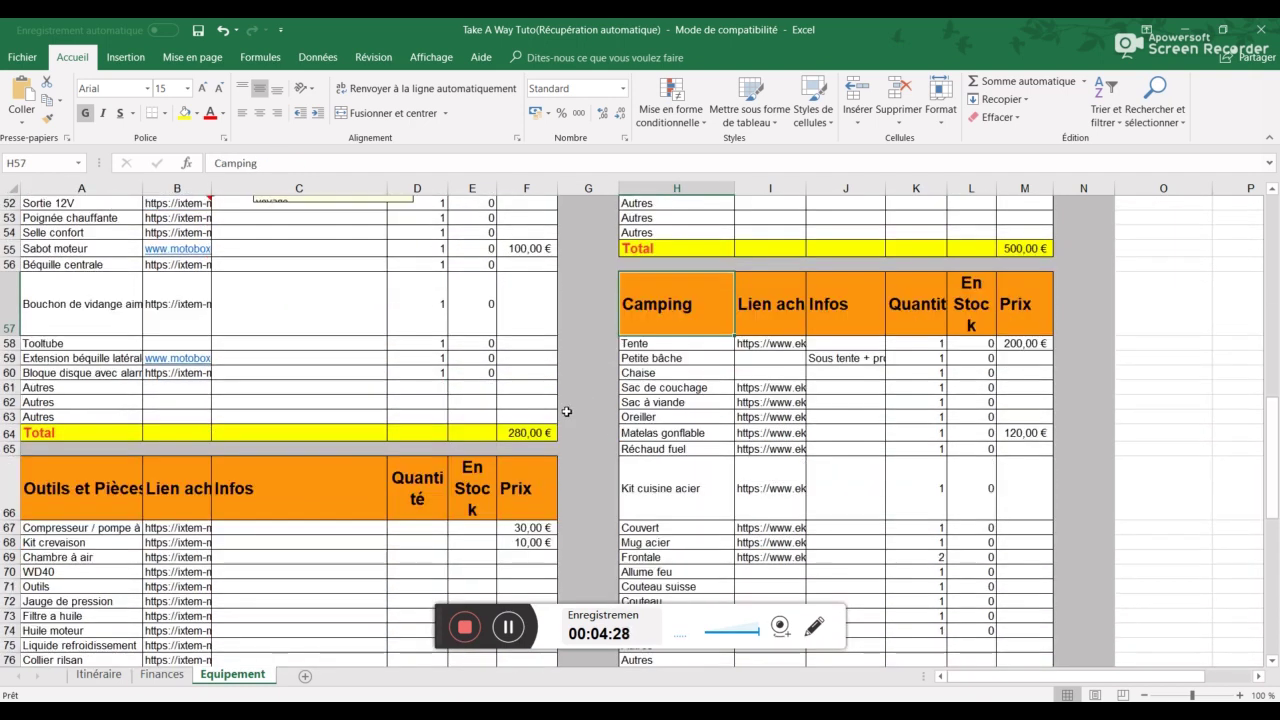
Look over the Outils et Pièces and Divers equipment tables
click(108, 490)
scroll(592, 436, down, 3)
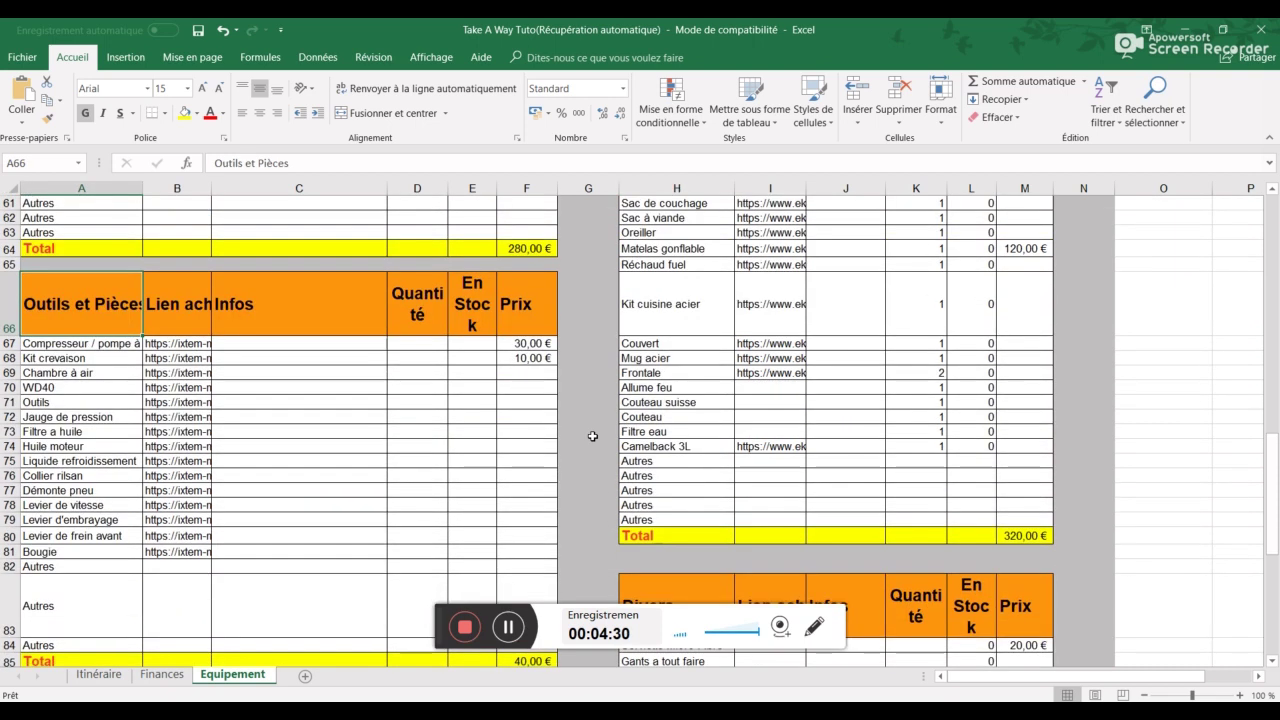
scroll(592, 436, down, 3)
click(678, 438)
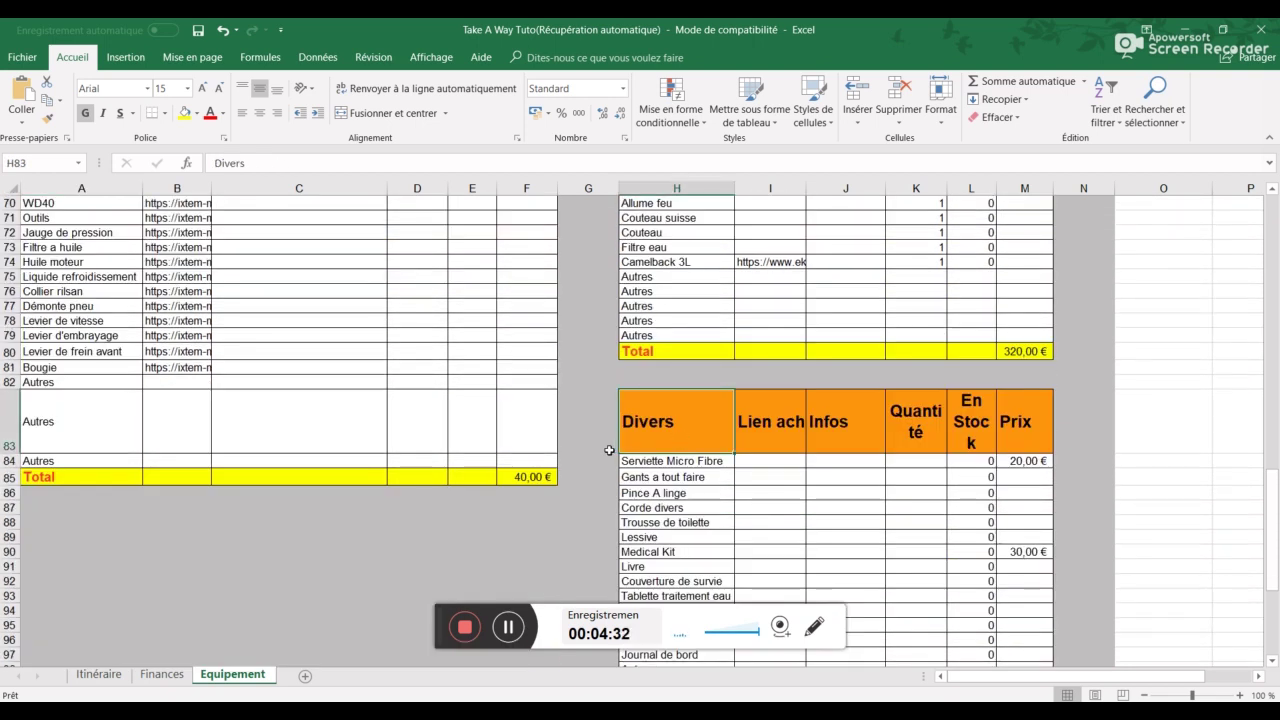
Return to the Récap table and inspect its category totals and the formula behind the Equipement pilote amount
scroll(570, 336, up, 2)
scroll(763, 386, up, 3)
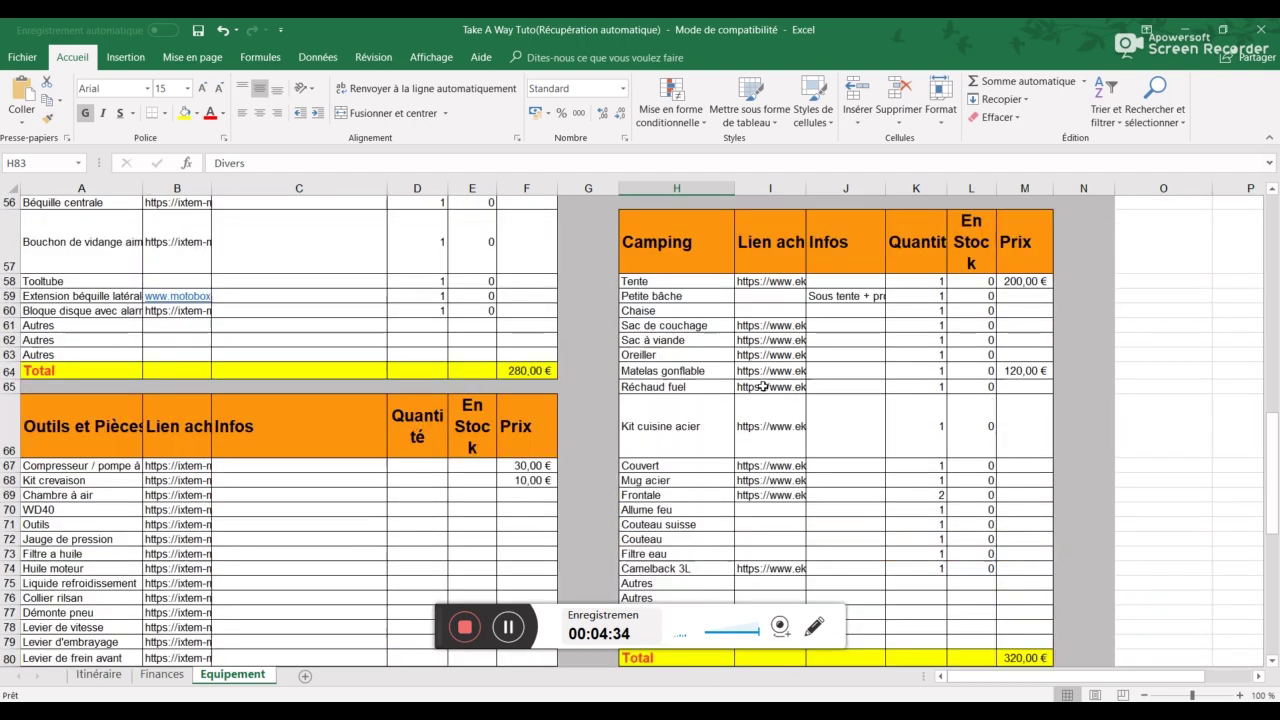
scroll(763, 386, up, 5)
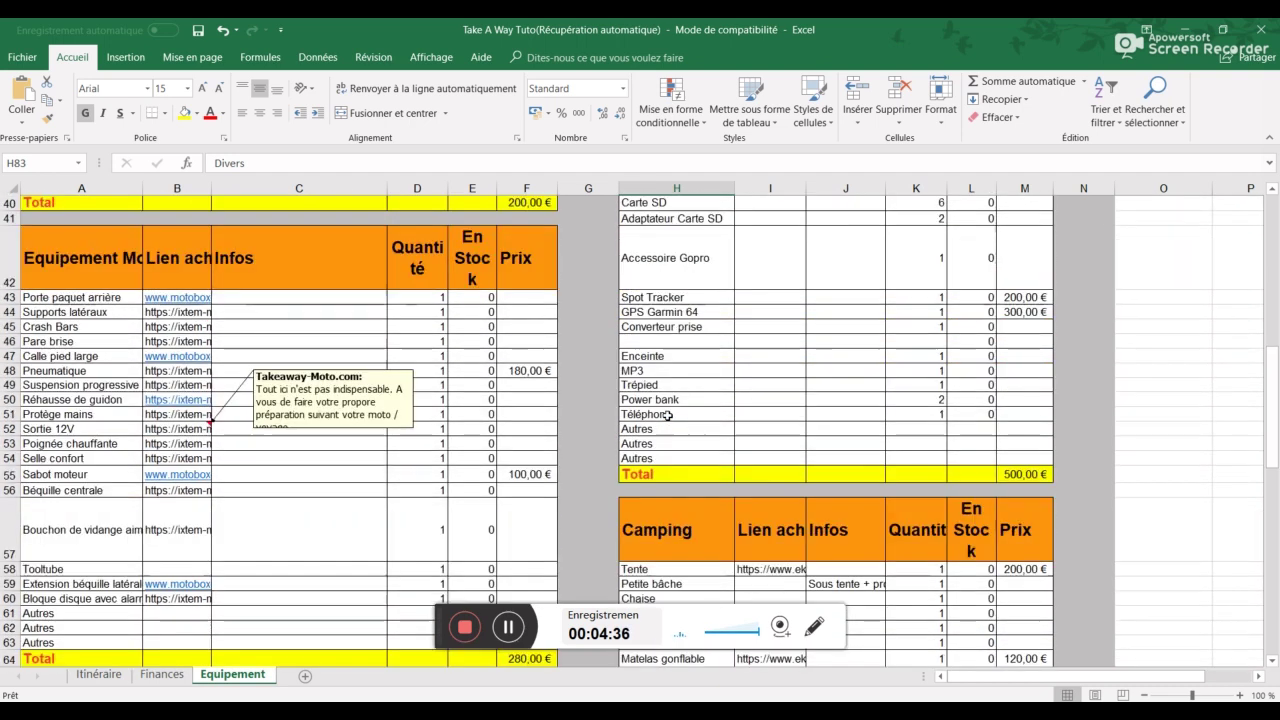
scroll(668, 414, up, 10)
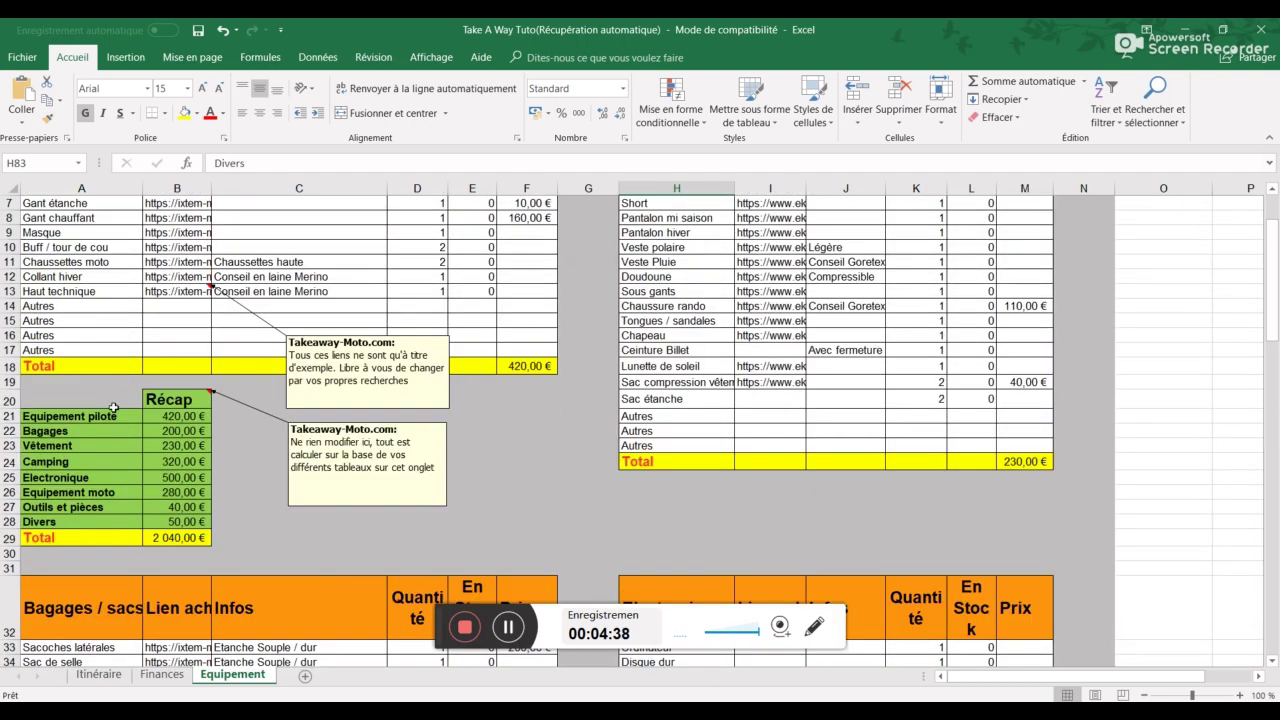
drag(114, 407, 172, 539)
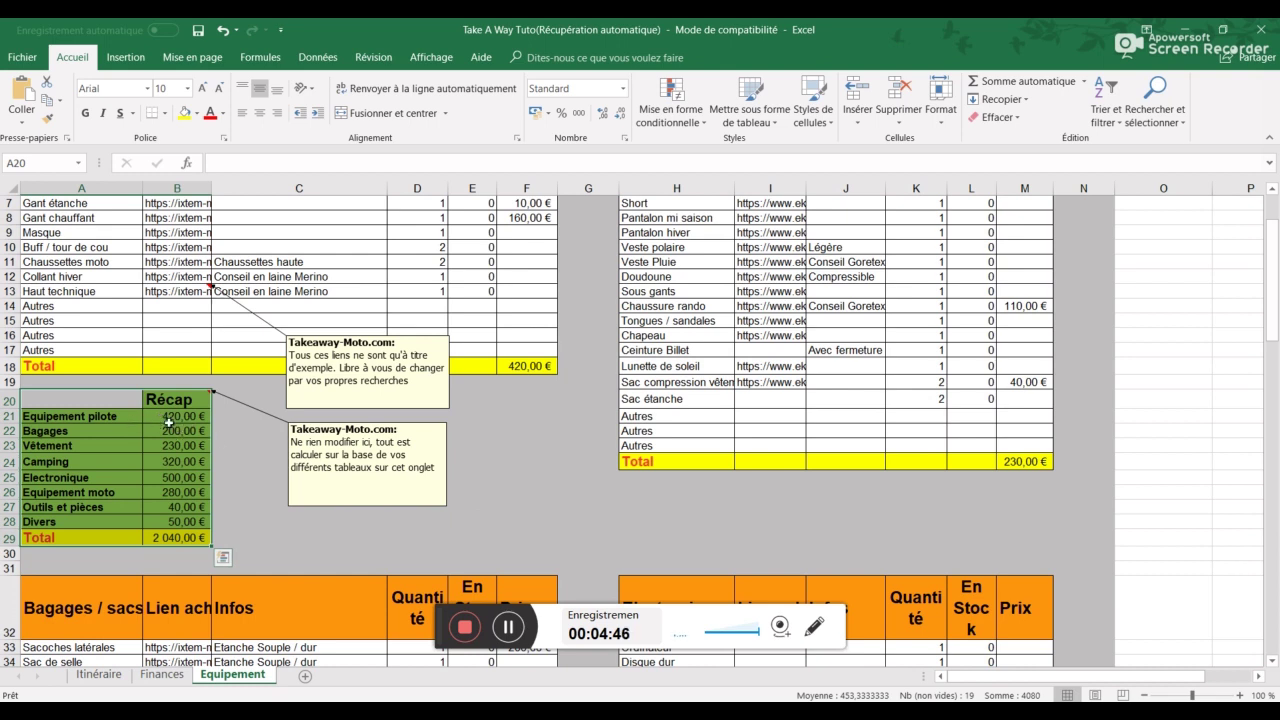
click(174, 418)
Review the Equipement Pilote prices and inspect the sum formula in their total cell F18
scroll(188, 430, up, 2)
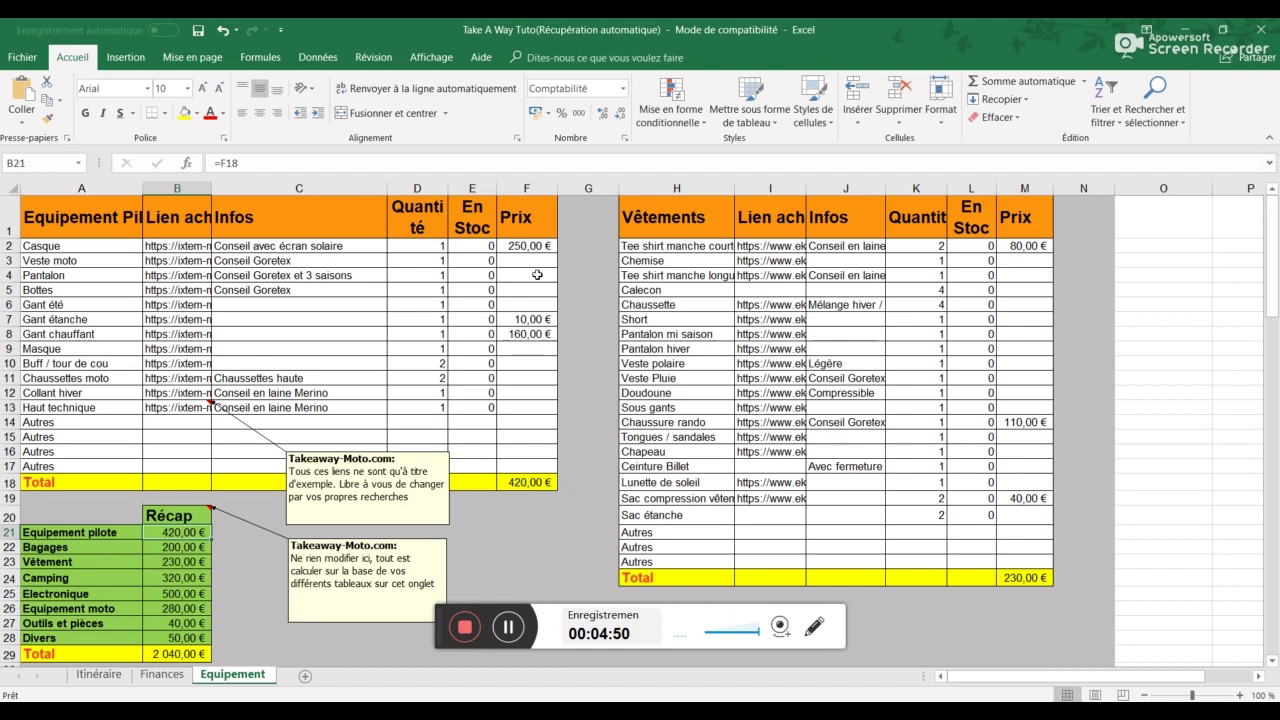
drag(531, 244, 528, 360)
click(527, 485)
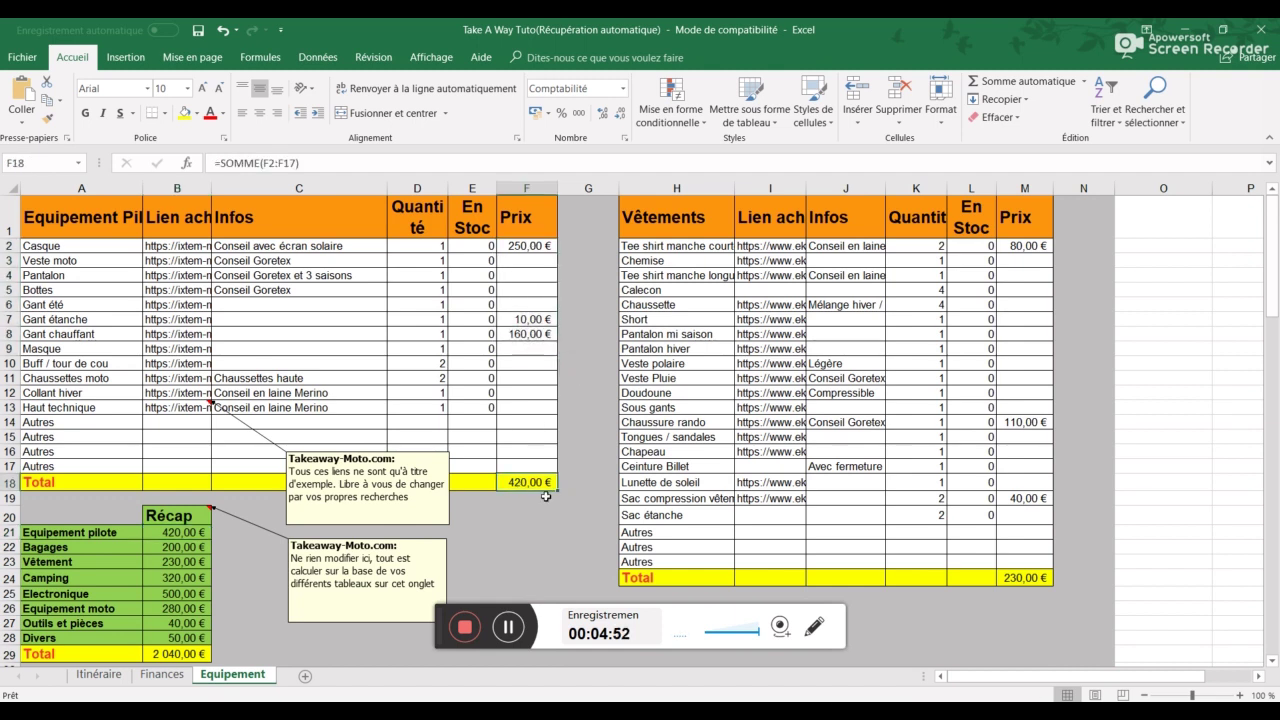
Set the price of the Masque to 40 € in cell F9, and check the rider equipment total and its Récap entry
click(526, 348)
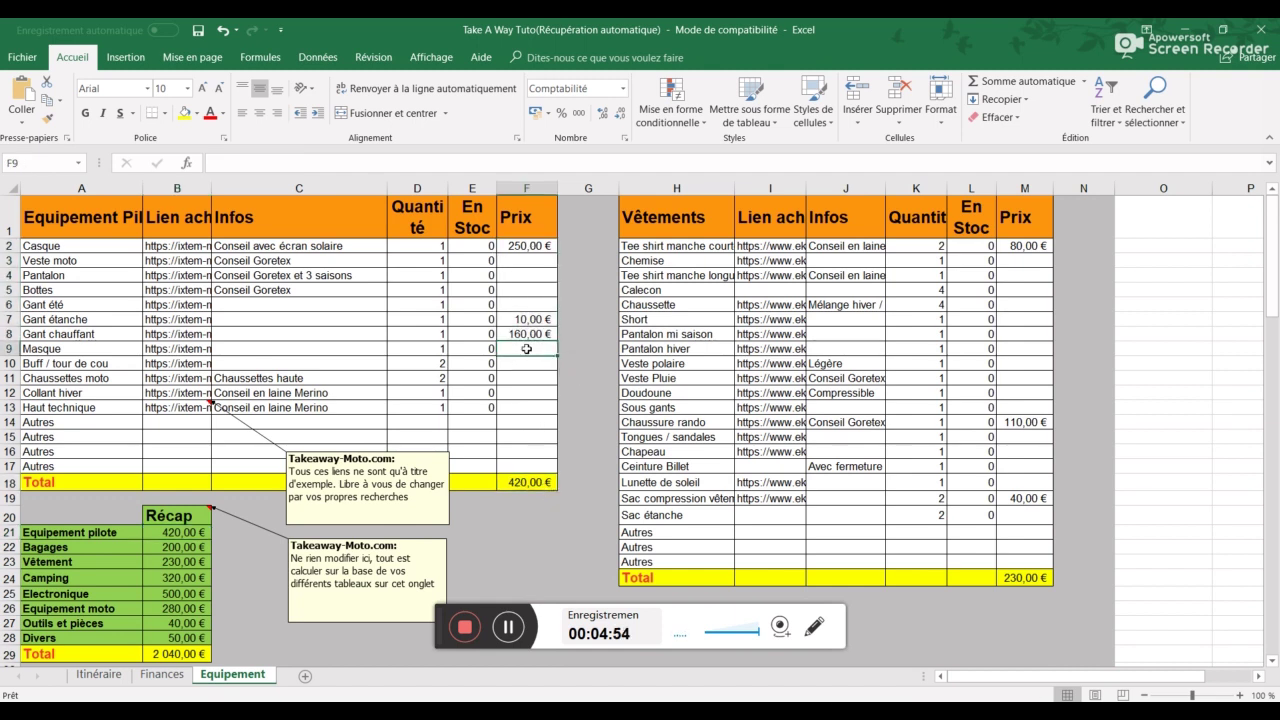
text(40)
key(Return)
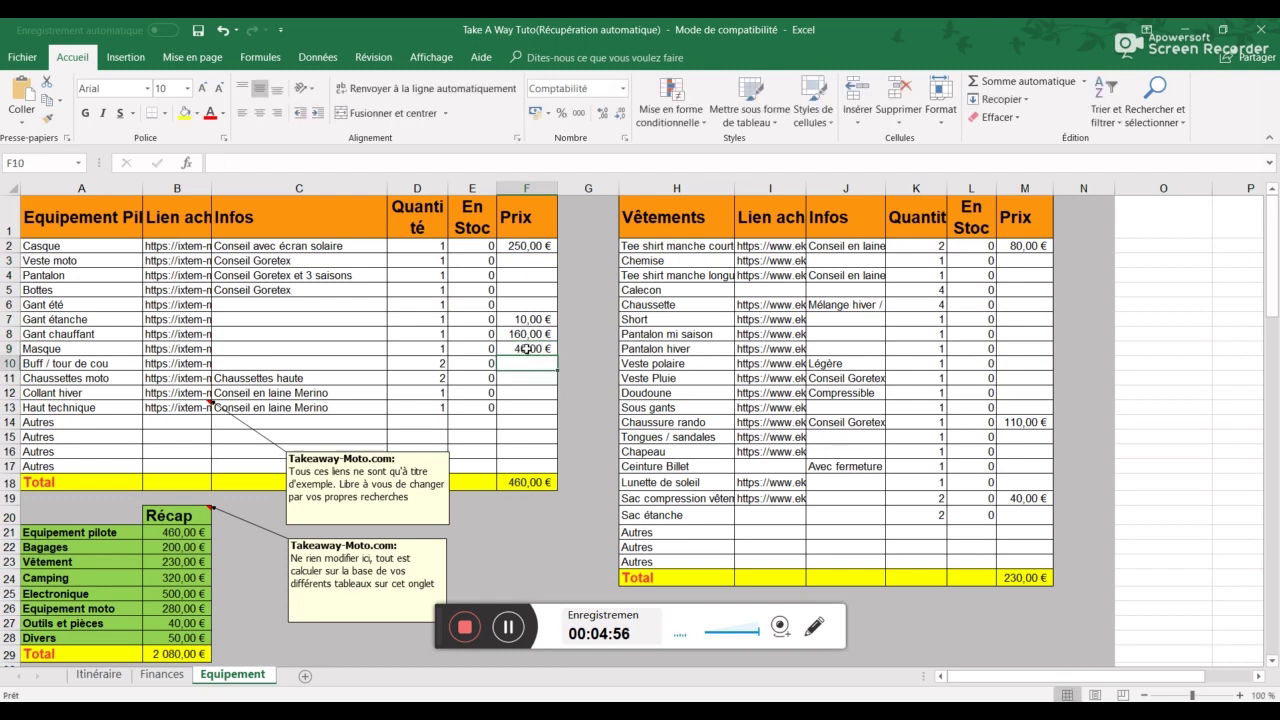
click(540, 481)
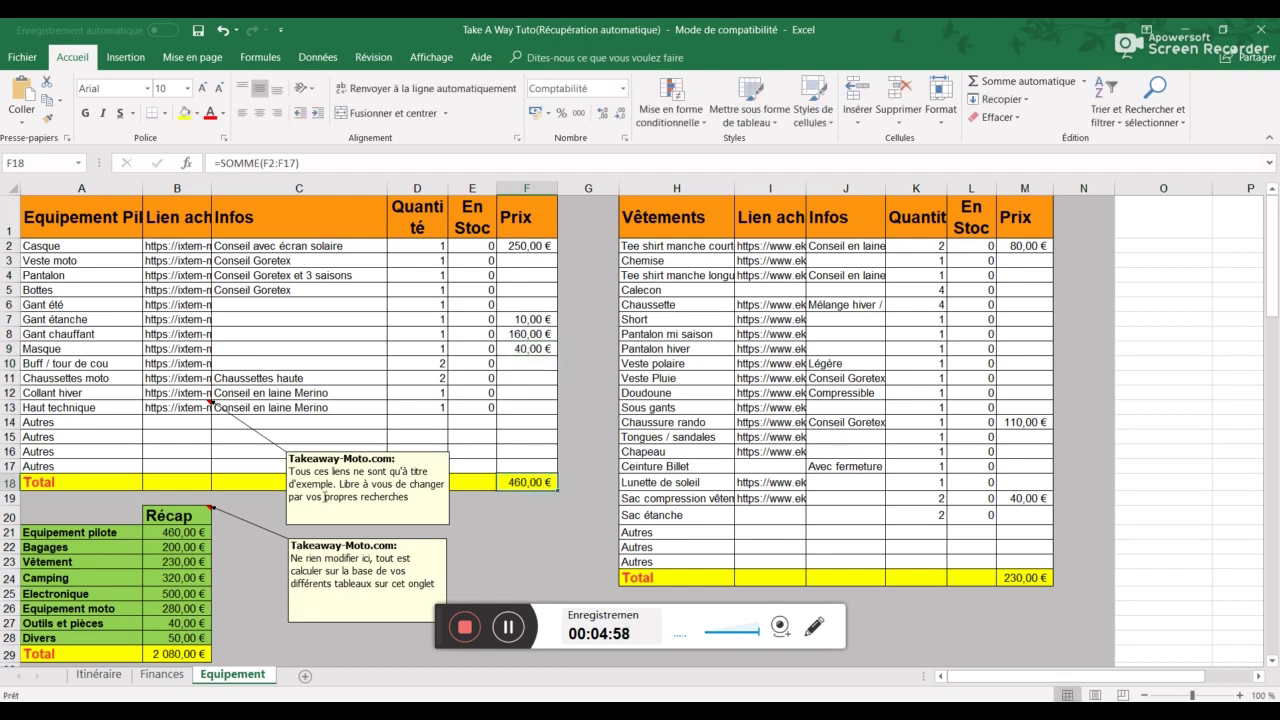
click(177, 535)
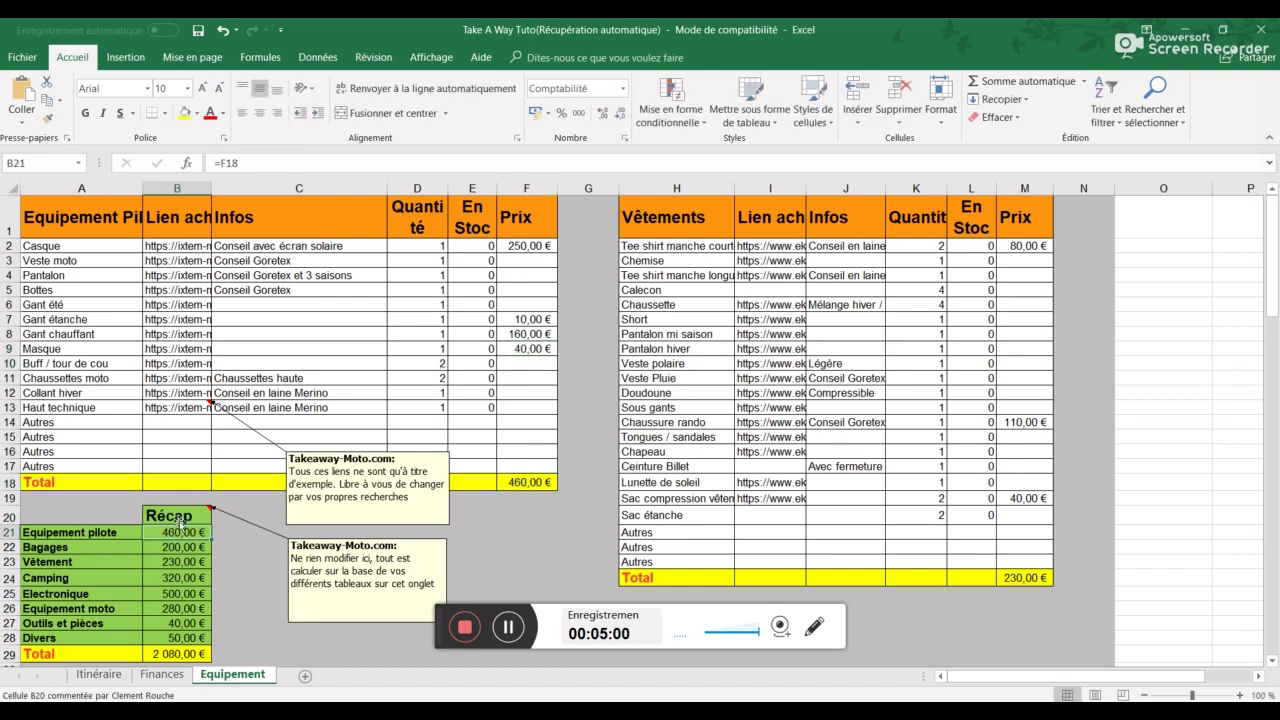
Open the Finances sheet and inspect the formulas for France's total duration in days and distance
click(163, 675)
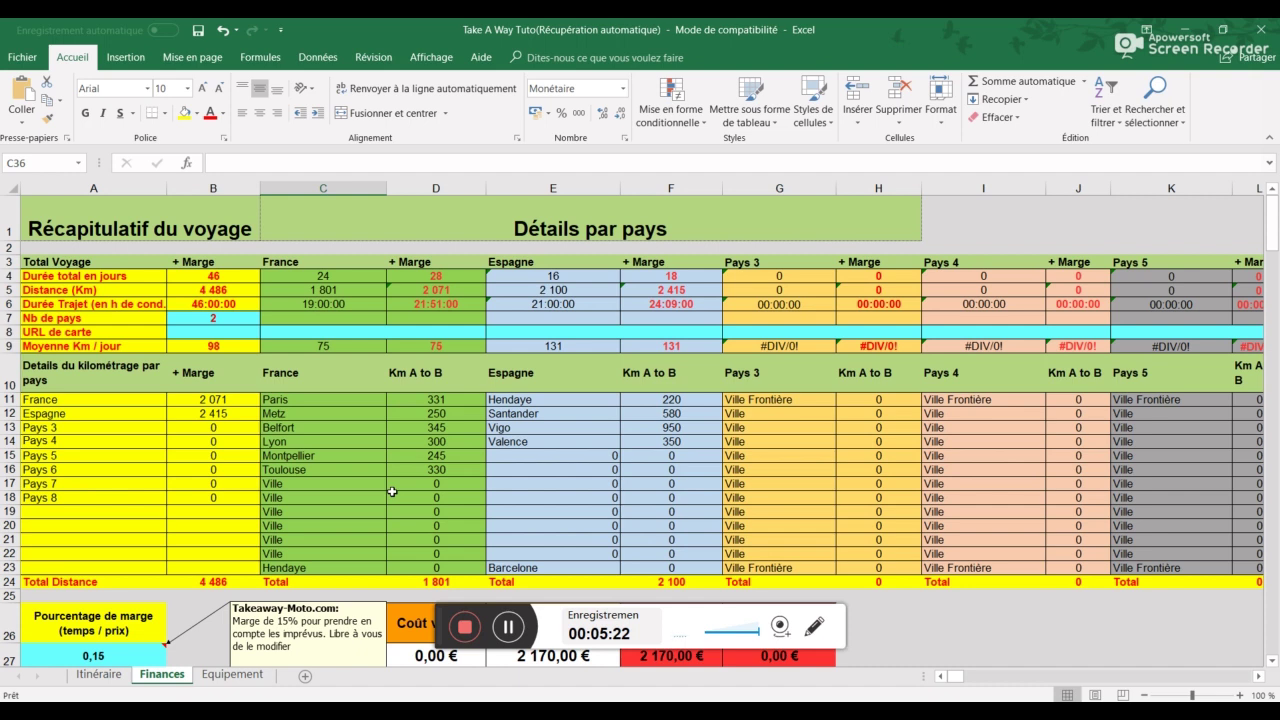
click(307, 276)
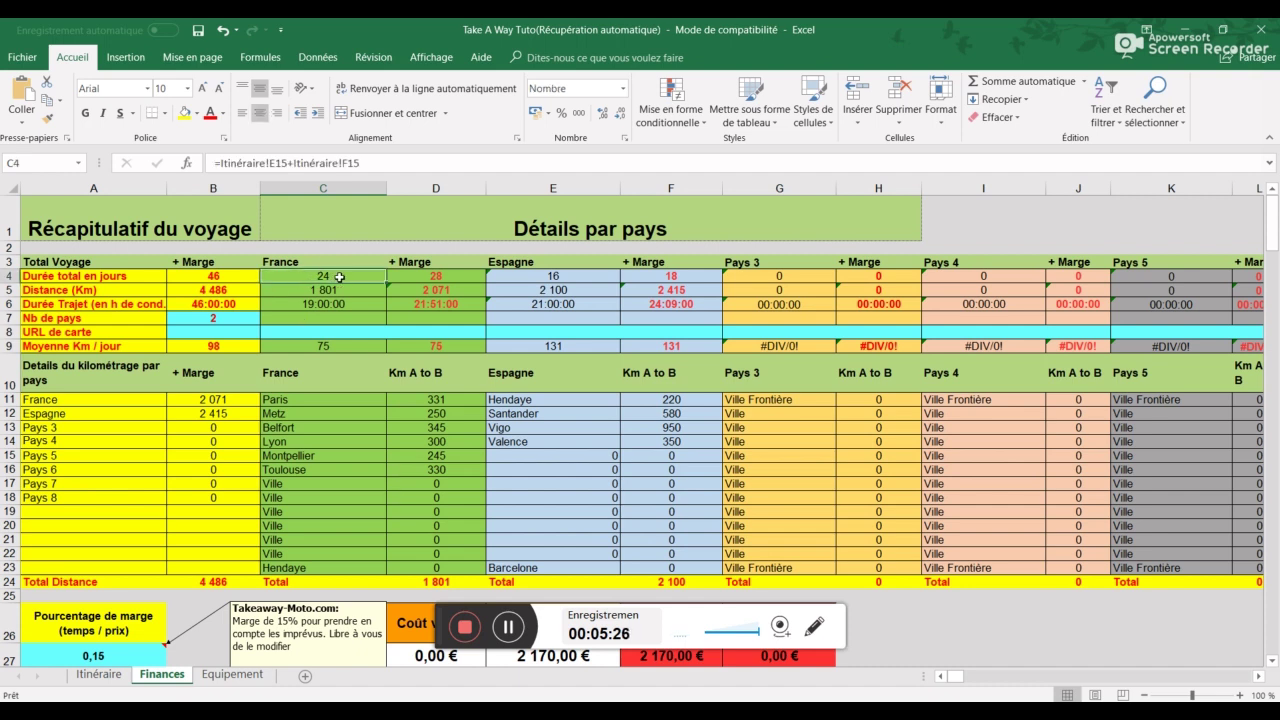
click(340, 291)
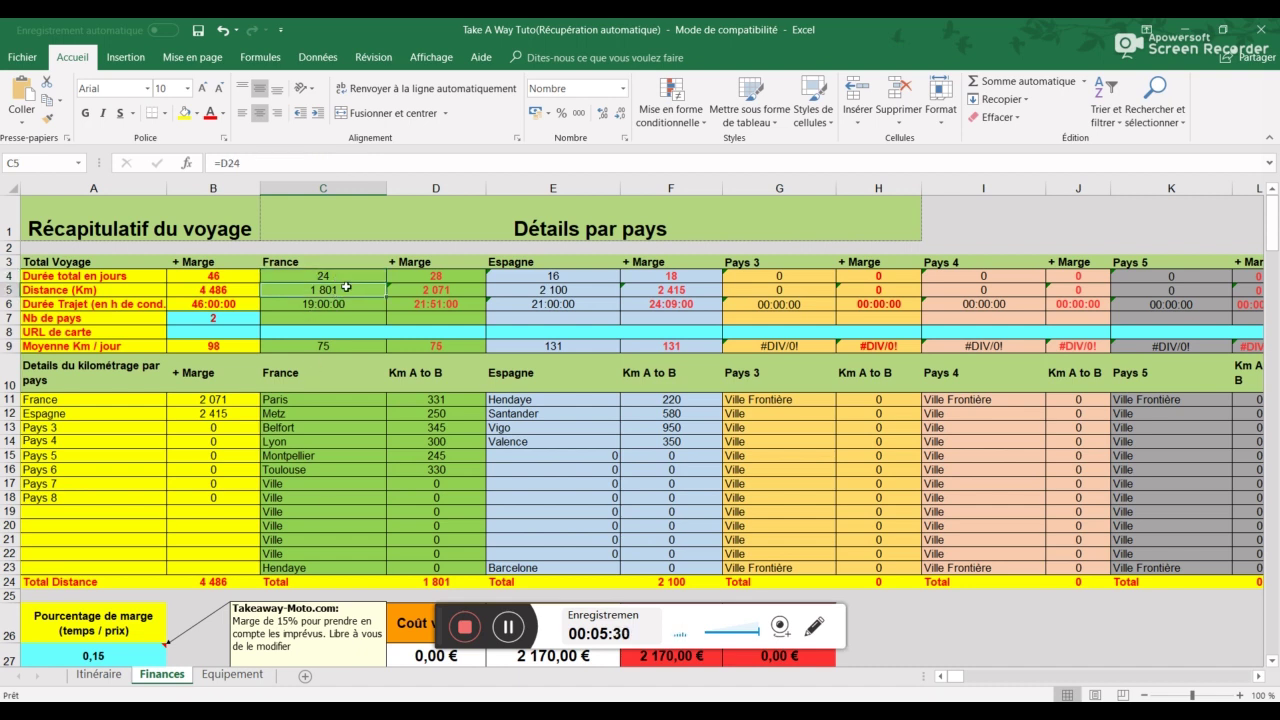
Open the Itinéraire sheet and inspect the sum formulas for duration and distance in the Total Pays 1 row
click(98, 674)
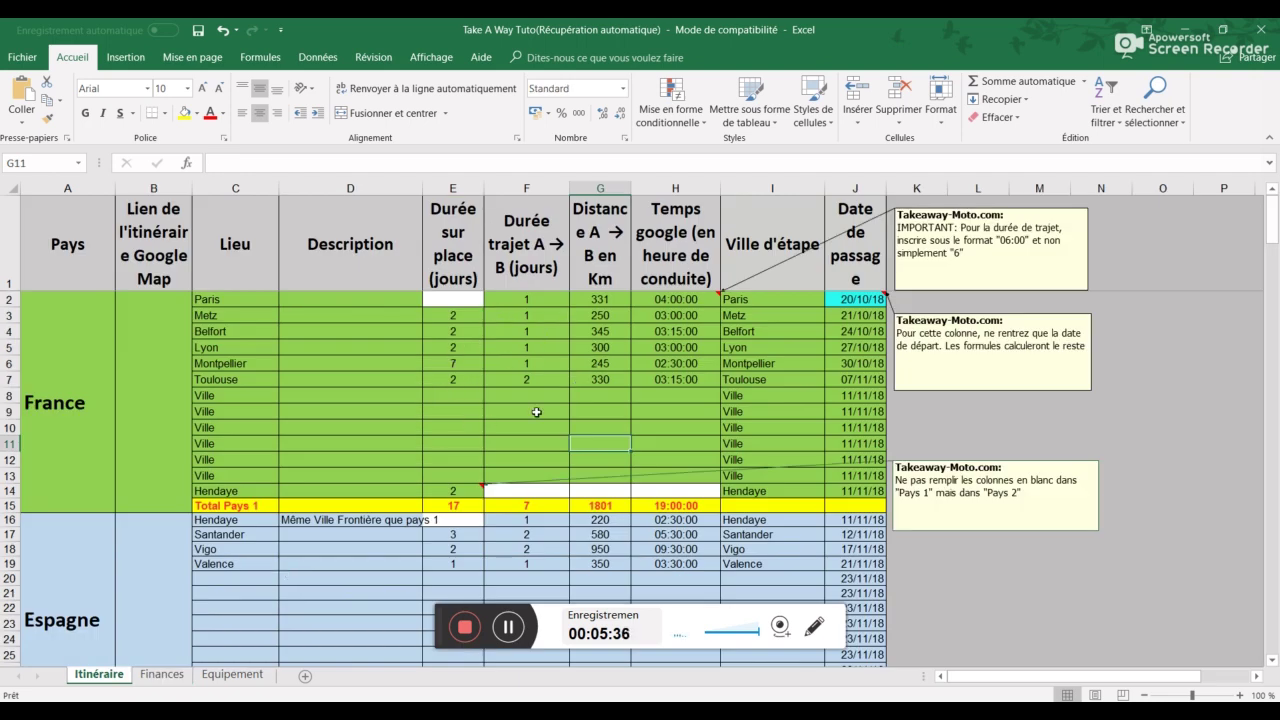
drag(463, 508, 520, 507)
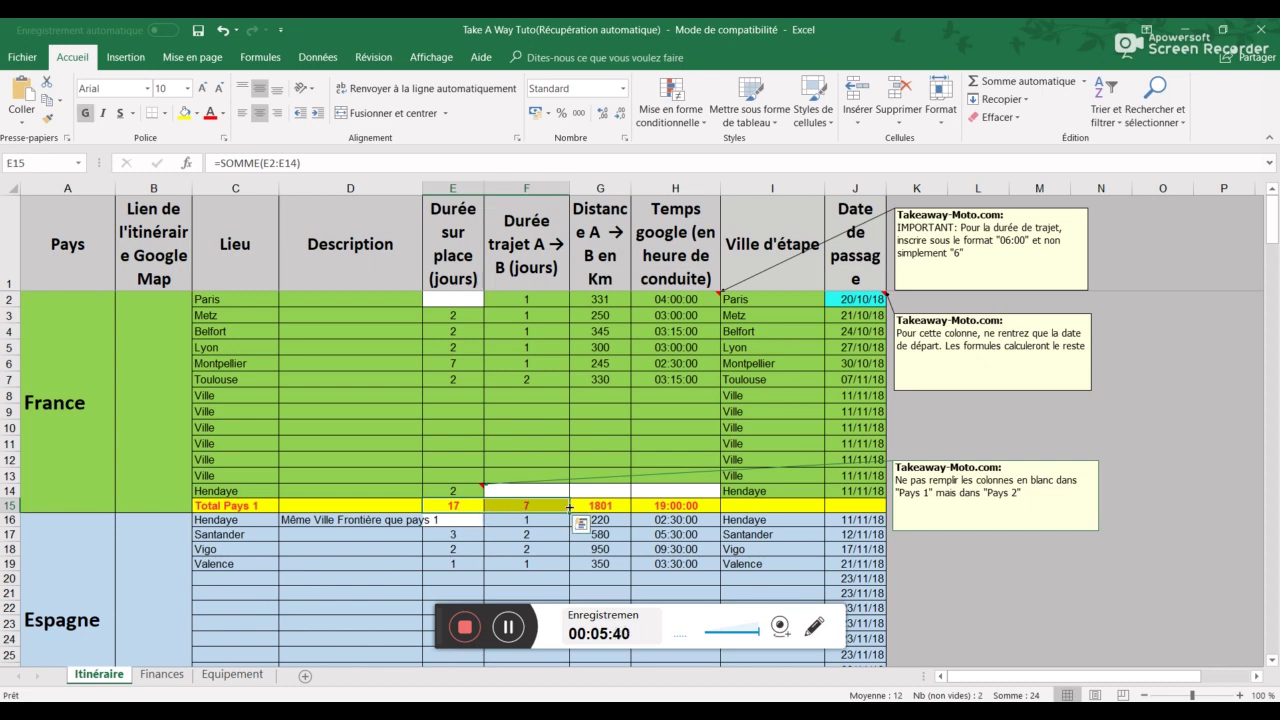
click(606, 505)
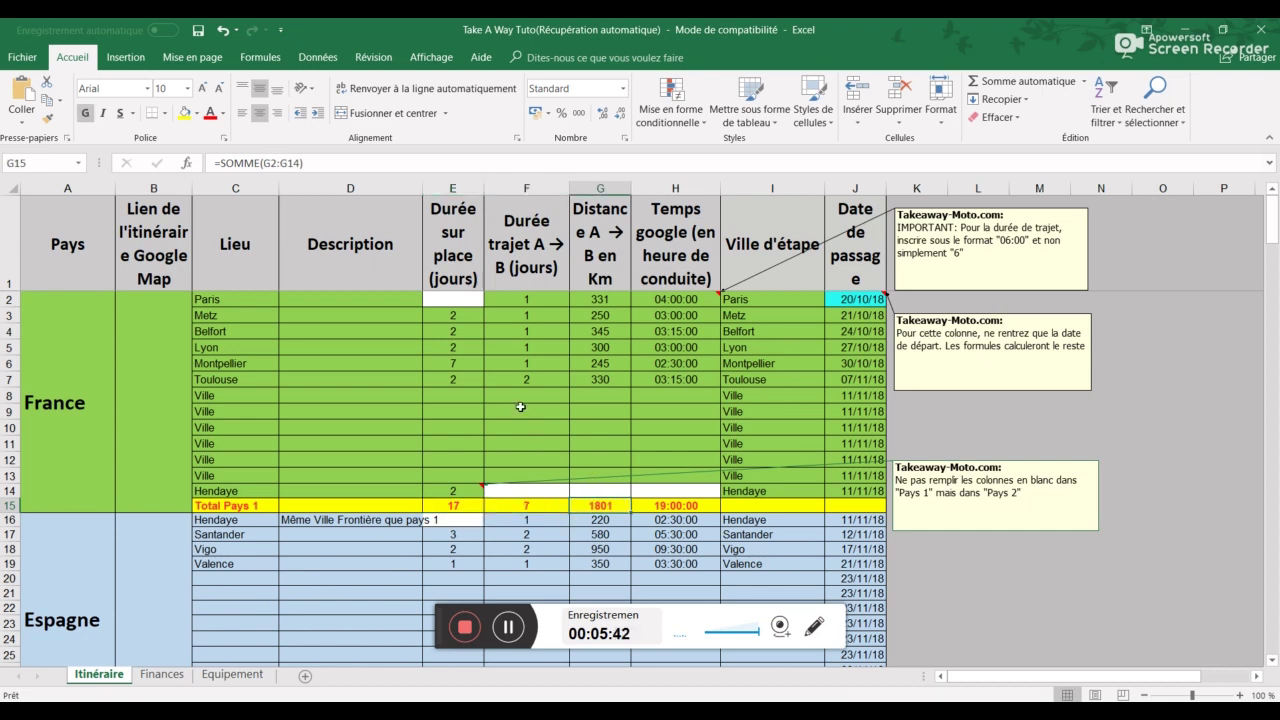
Set Toulouse's stay to 3 days in cell E7, and check France's total duration in the Finances sheet
click(451, 363)
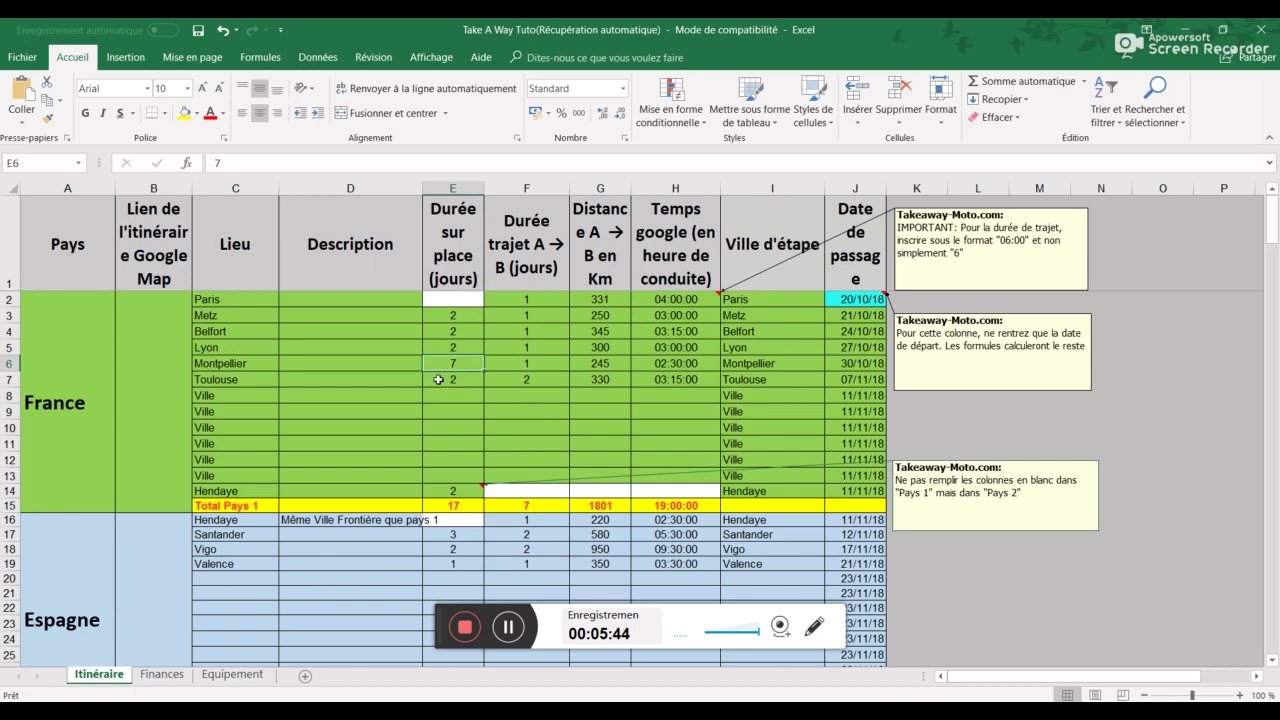
click(438, 380)
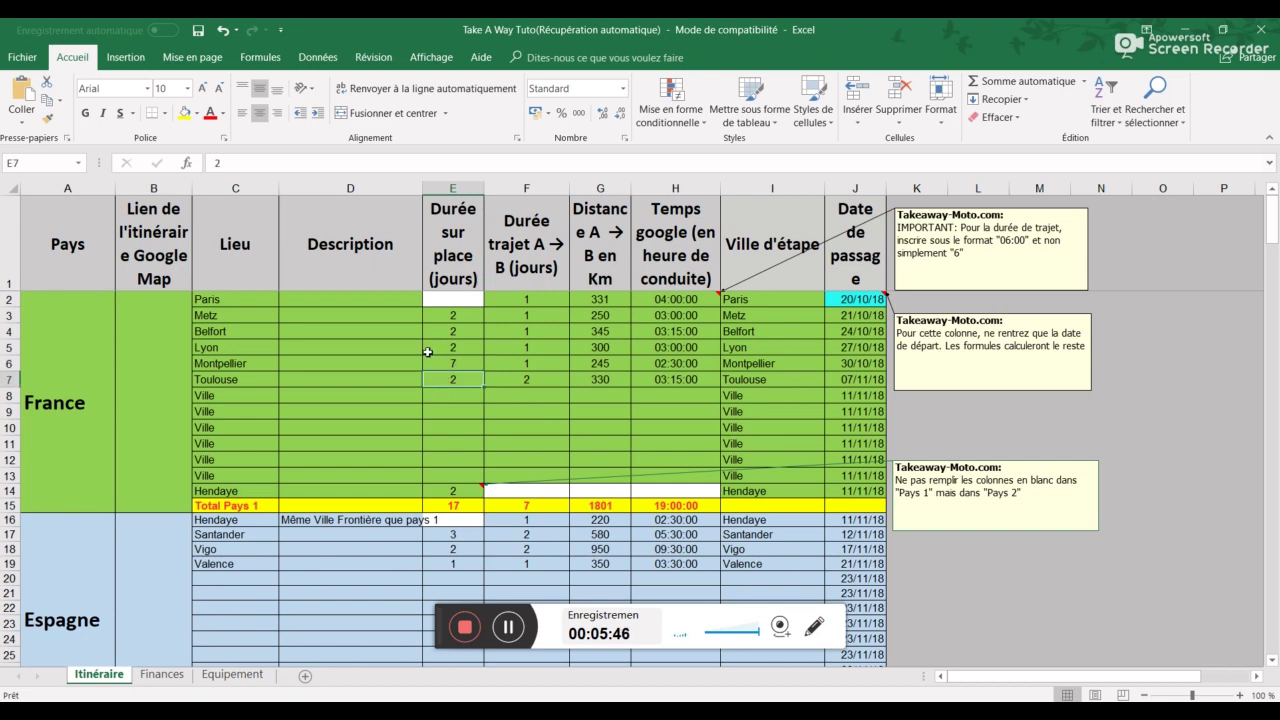
text(3)
key(Return)
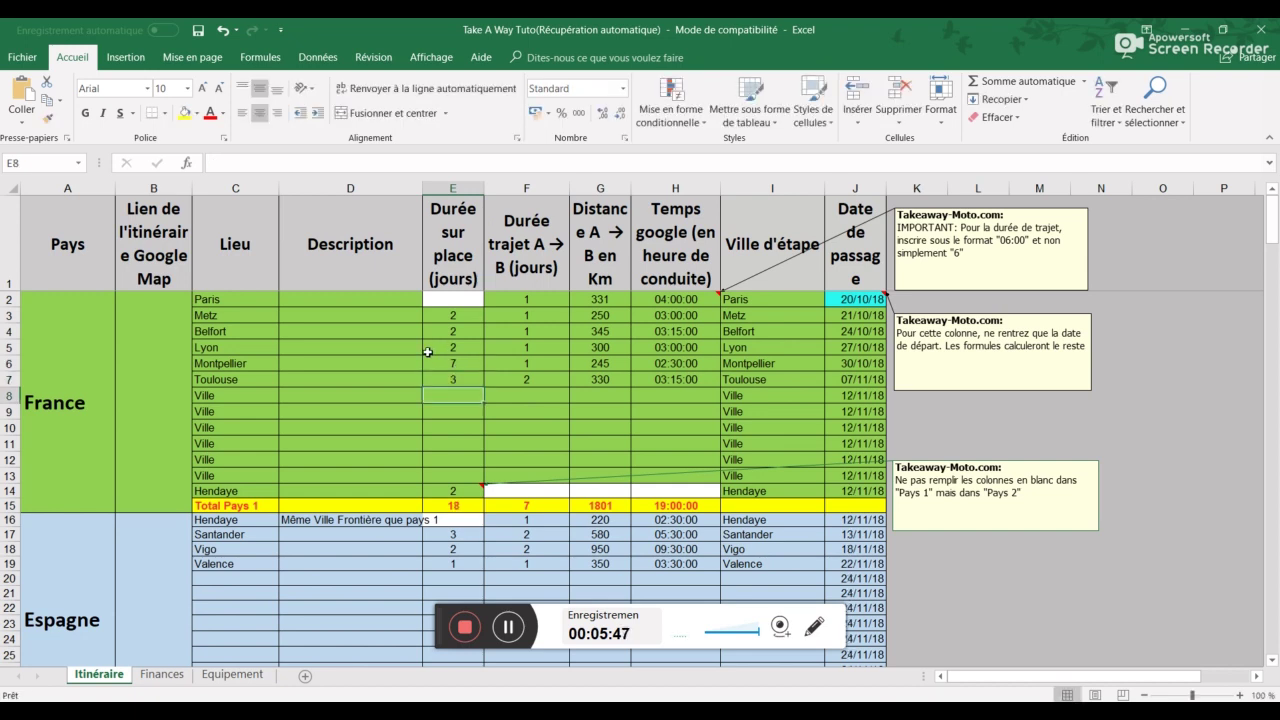
click(160, 674)
click(352, 277)
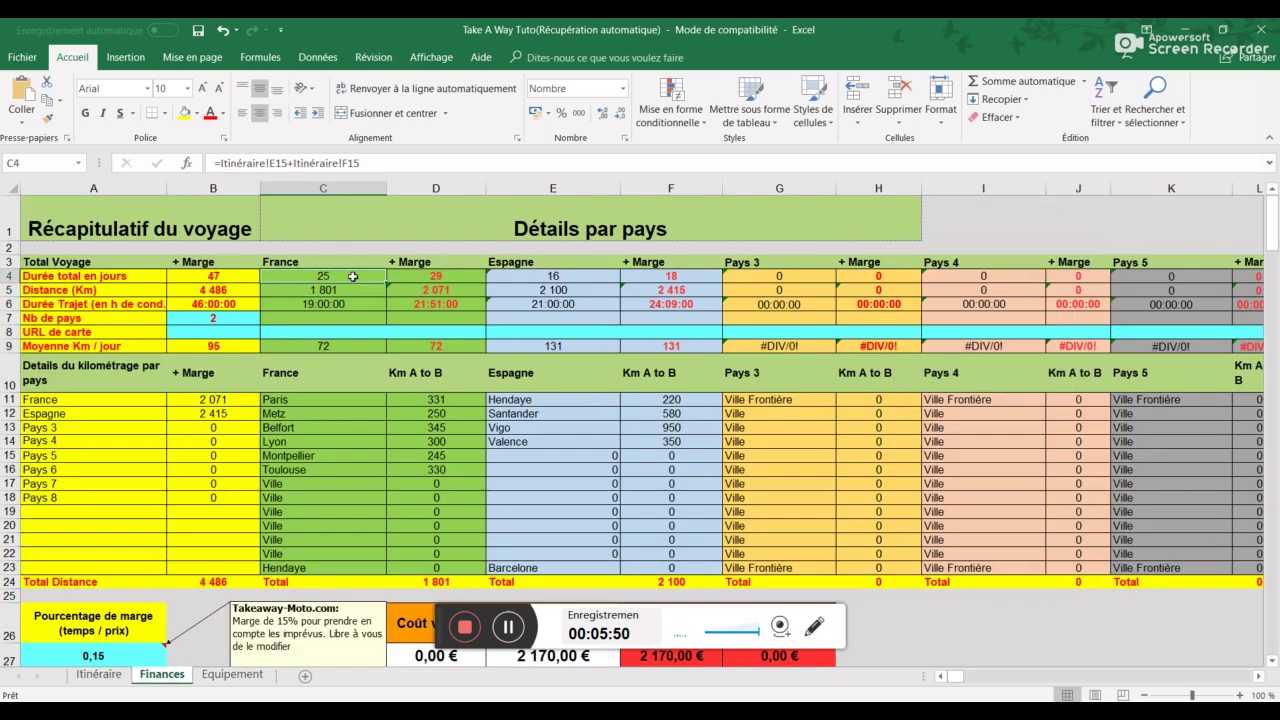
Inspect the Finances country heading's formula, rename France as Allemagne in cell A2 of Itinéraire, and check the heading in Finances
click(331, 261)
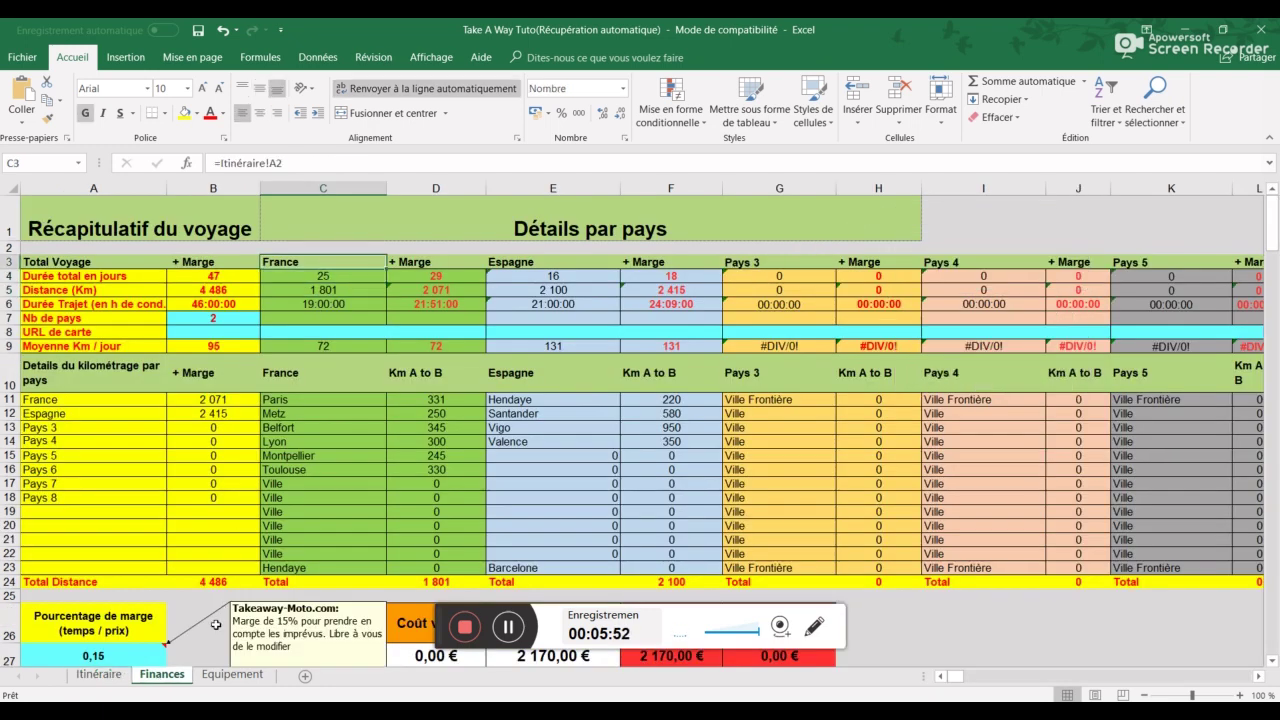
click(95, 675)
click(84, 391)
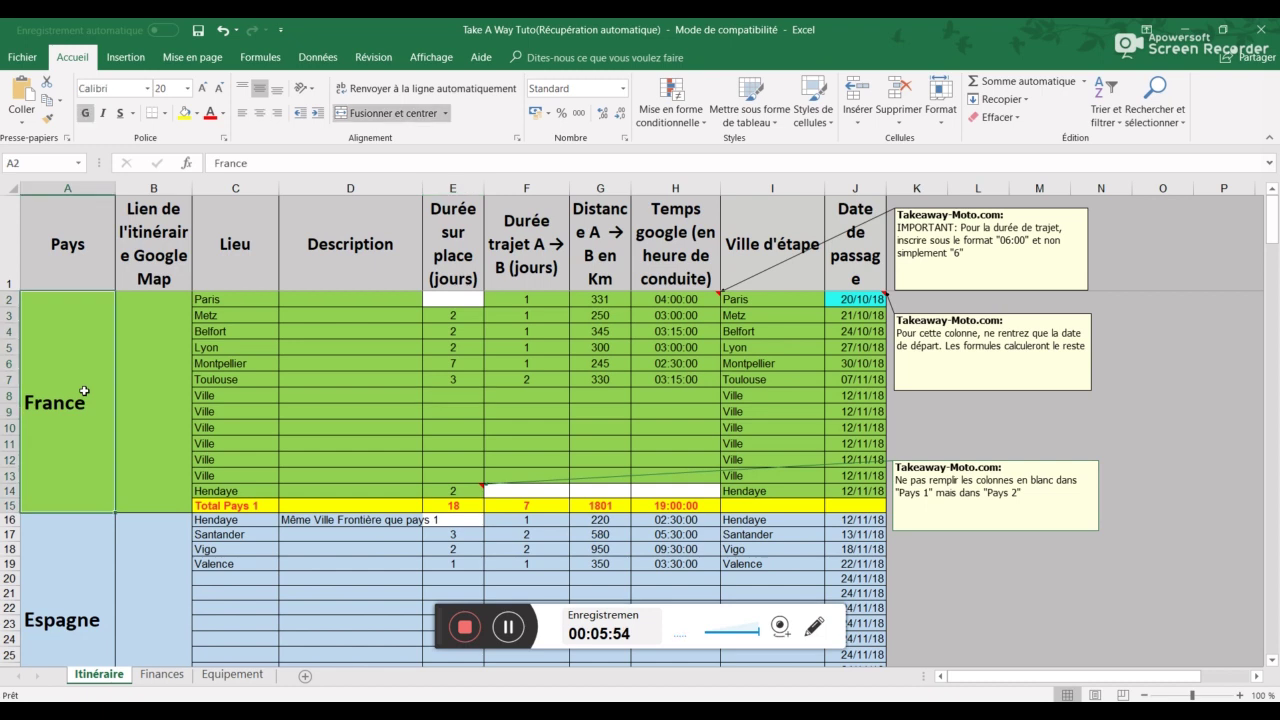
text(Allemagne)
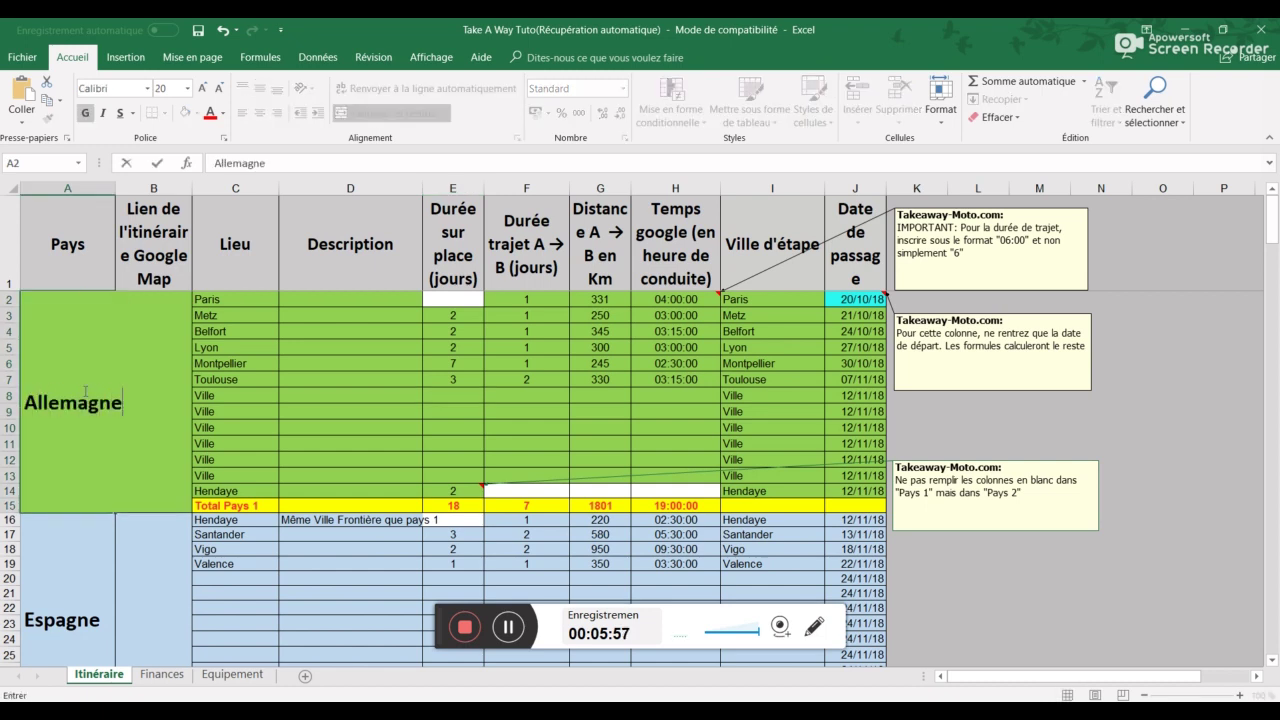
key(Return)
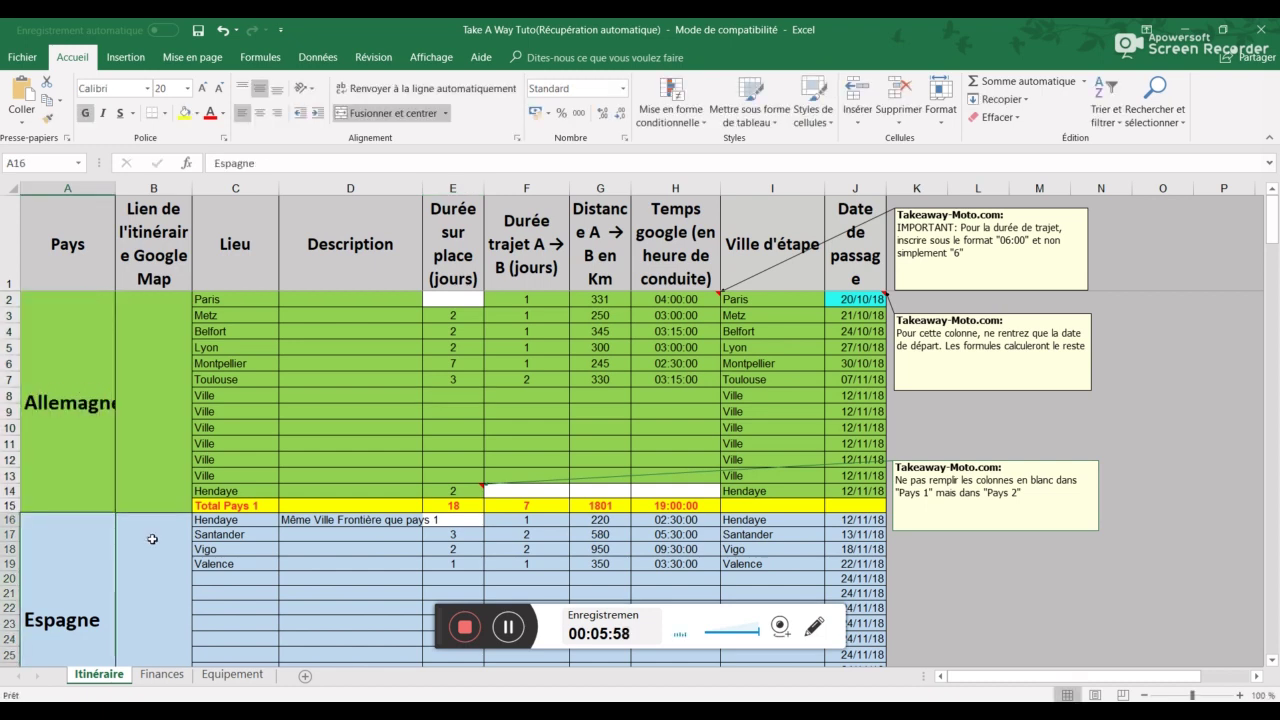
click(160, 675)
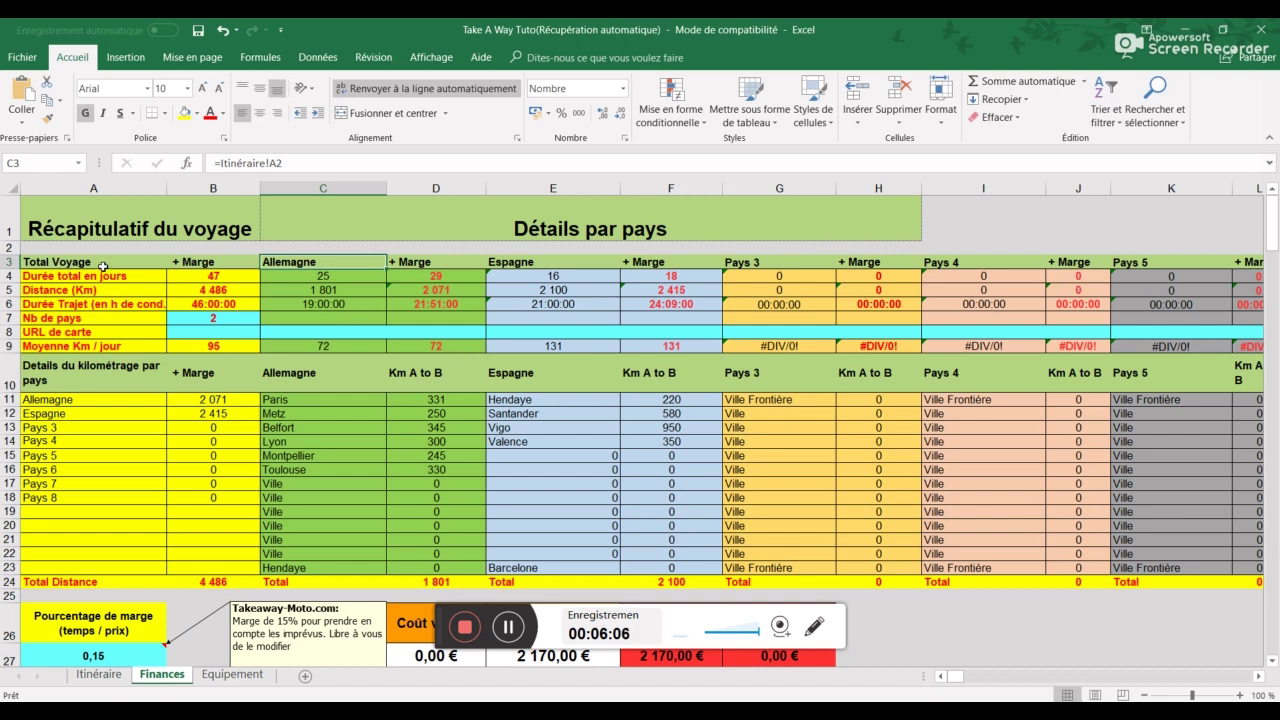
Review the Total Voyage block, the + Marge columns and the margin percentage in cell A27
drag(105, 267, 197, 342)
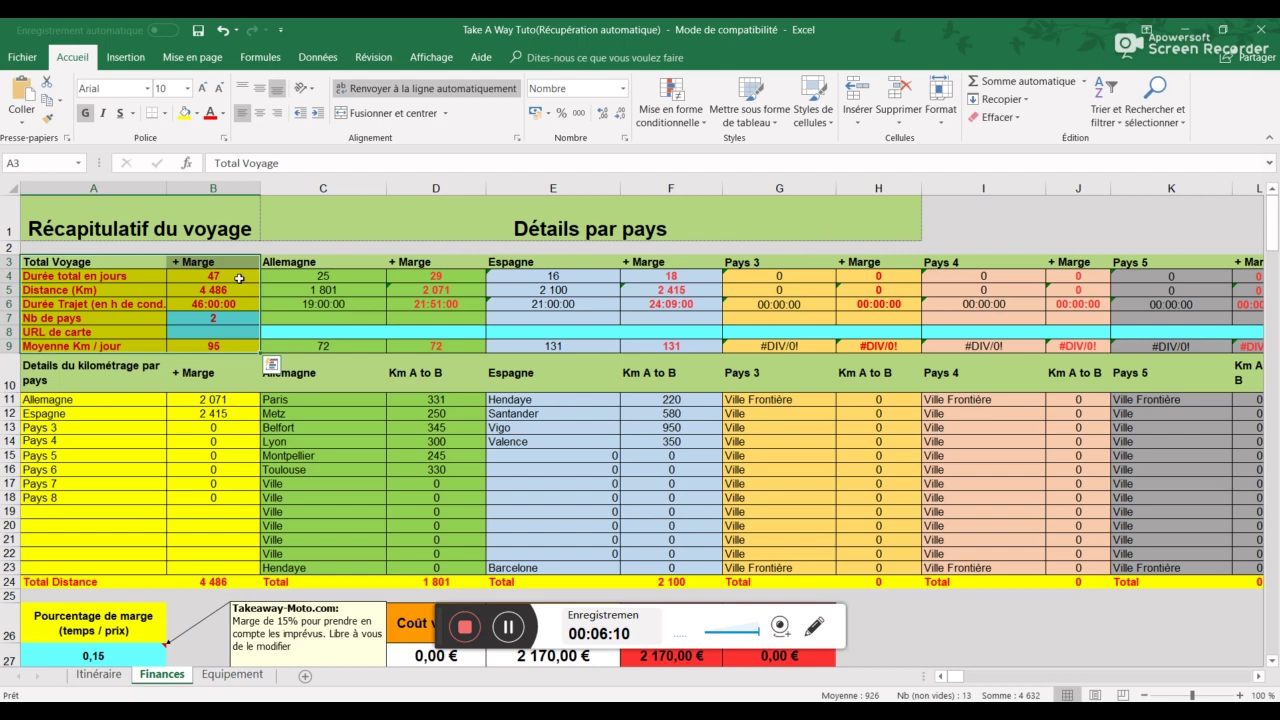
click(241, 266)
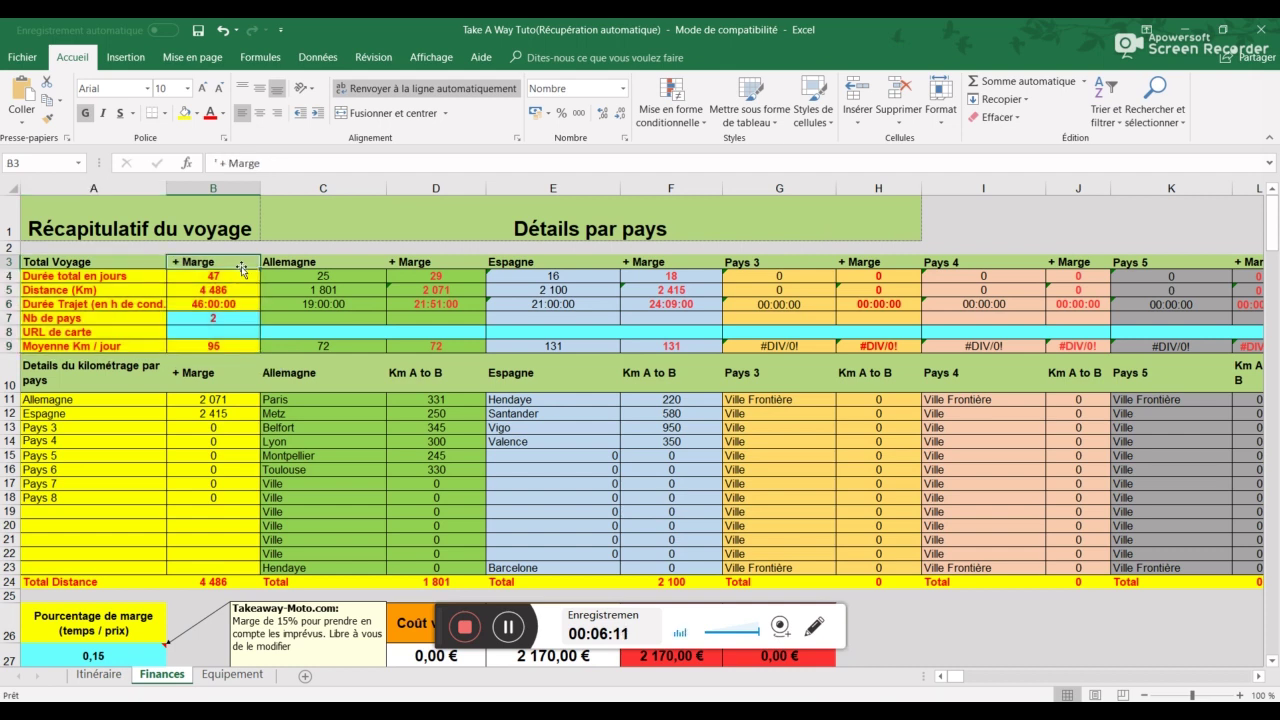
click(444, 266)
click(690, 260)
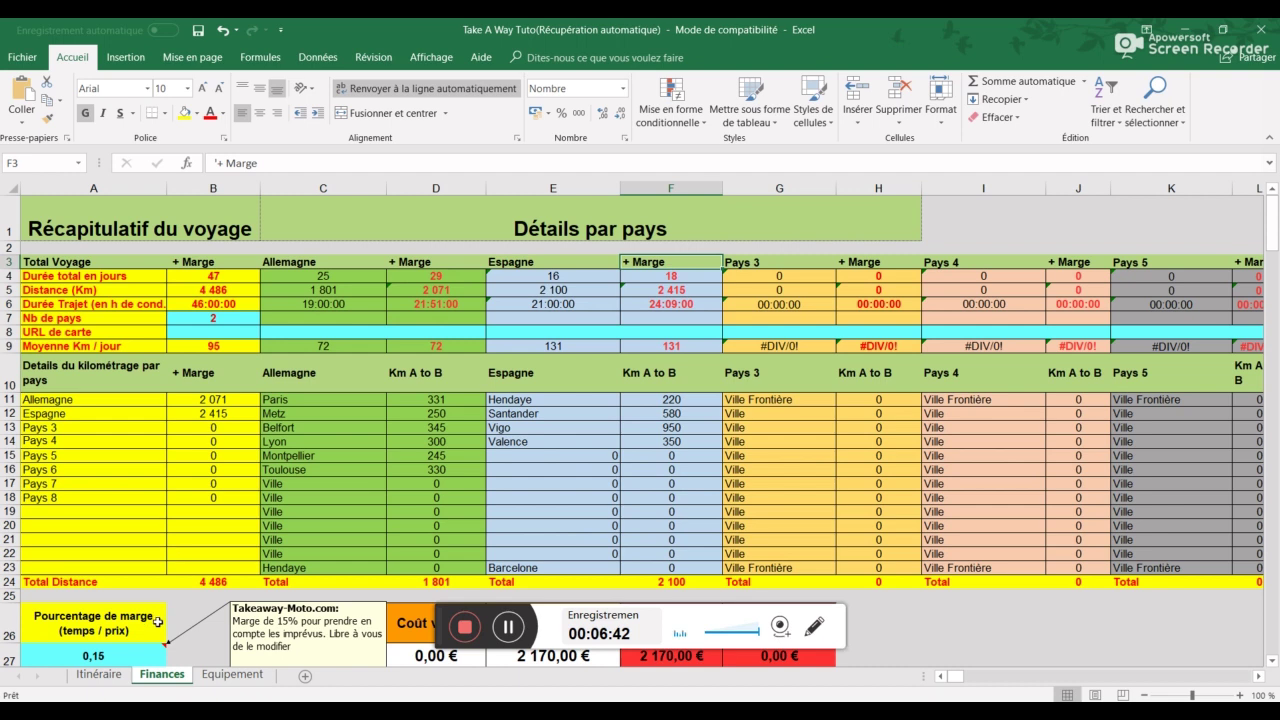
click(134, 654)
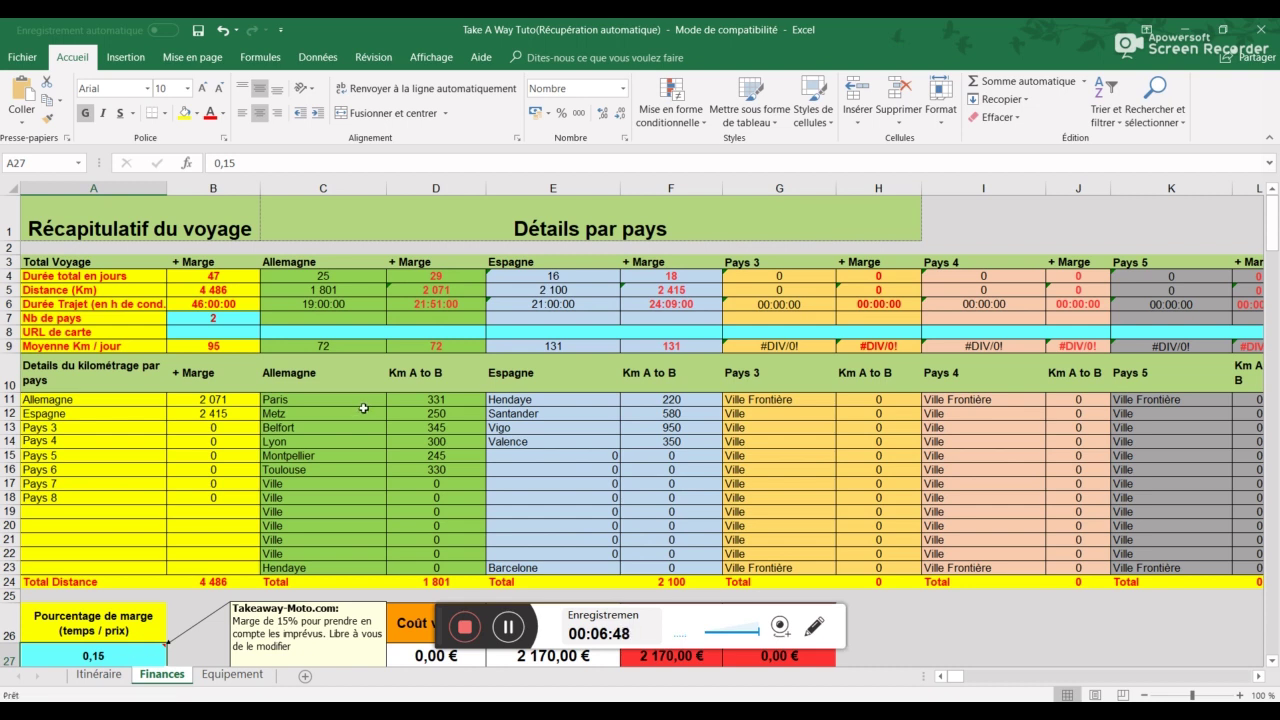
Inspect the formulas for Allemagne's total duration and distance, both without and with the margin
click(351, 273)
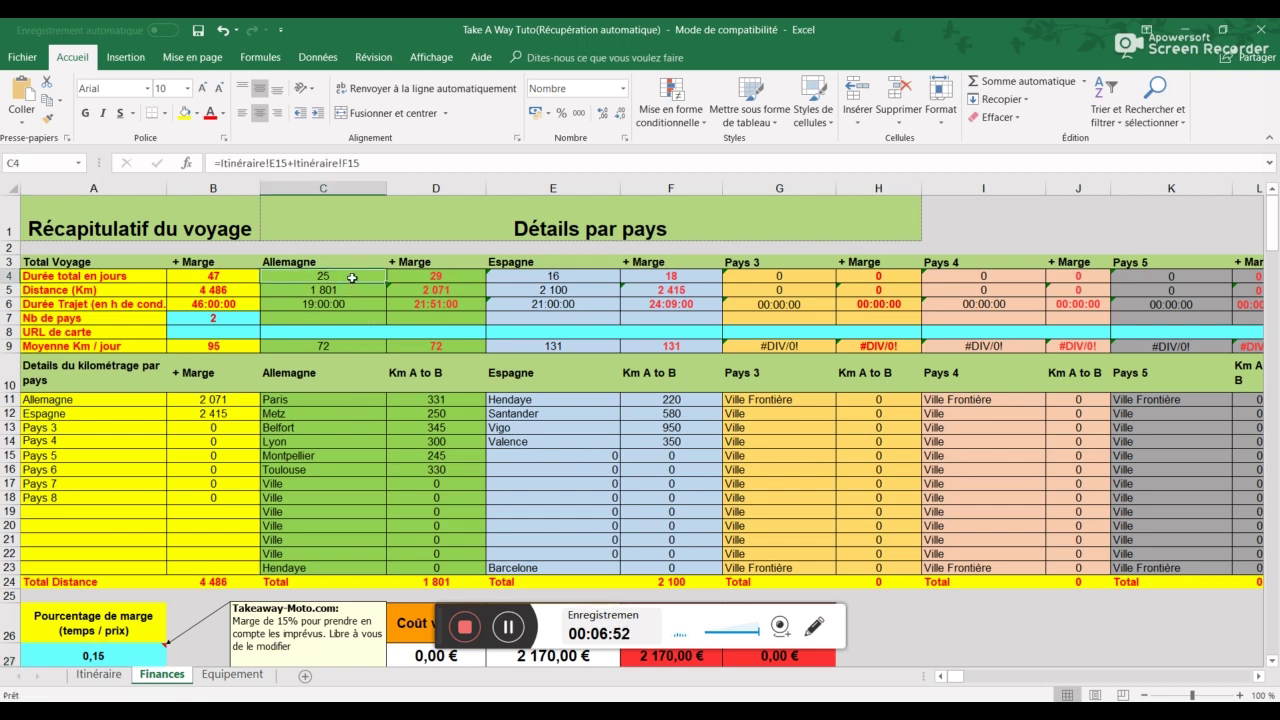
click(436, 275)
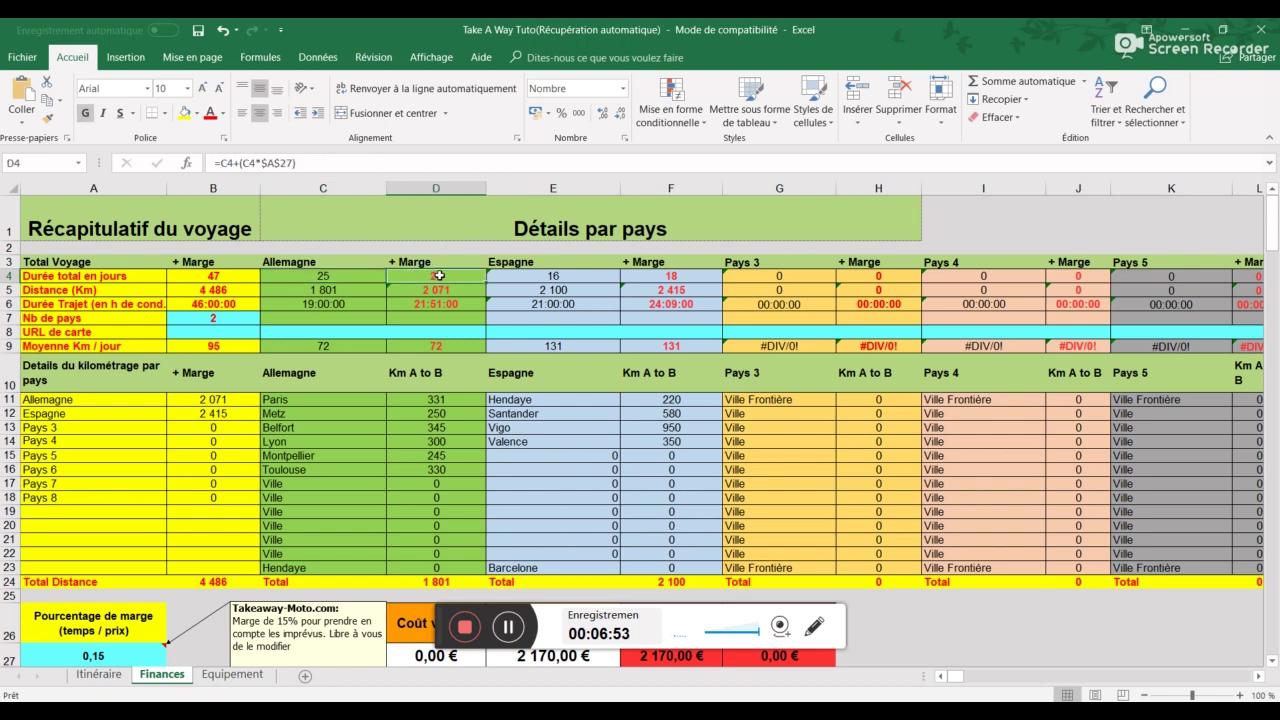
click(353, 291)
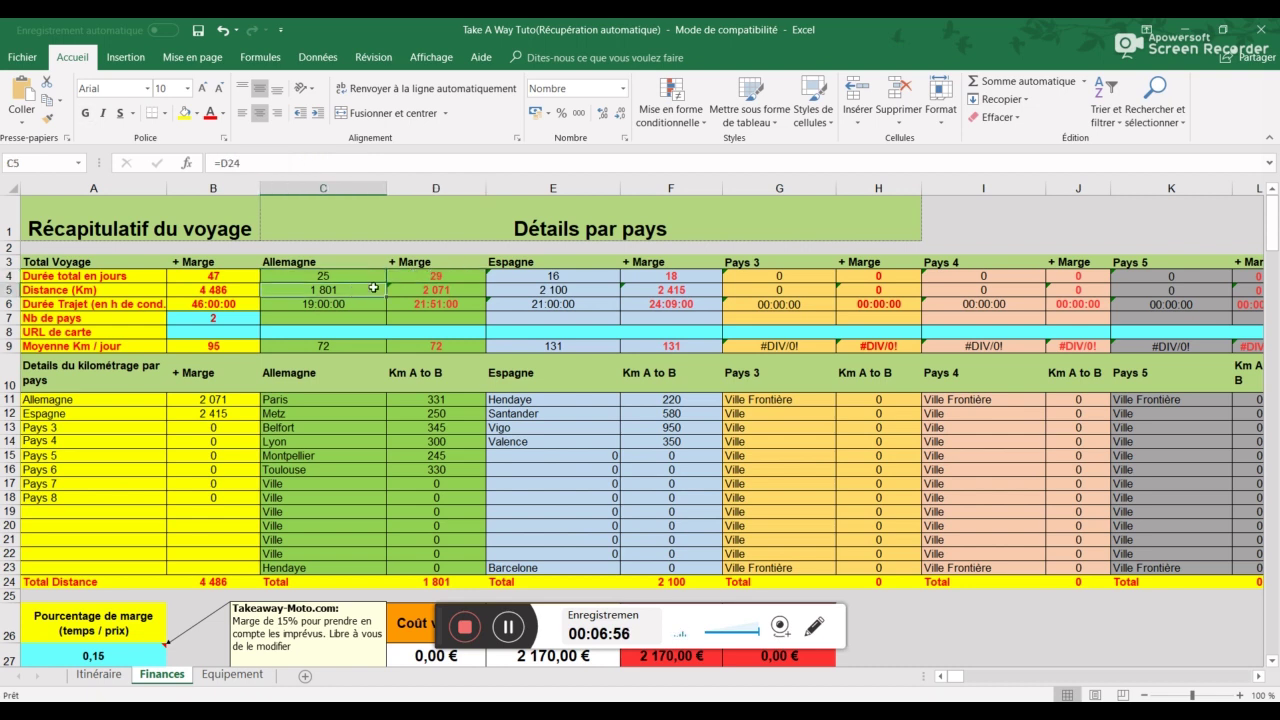
click(414, 289)
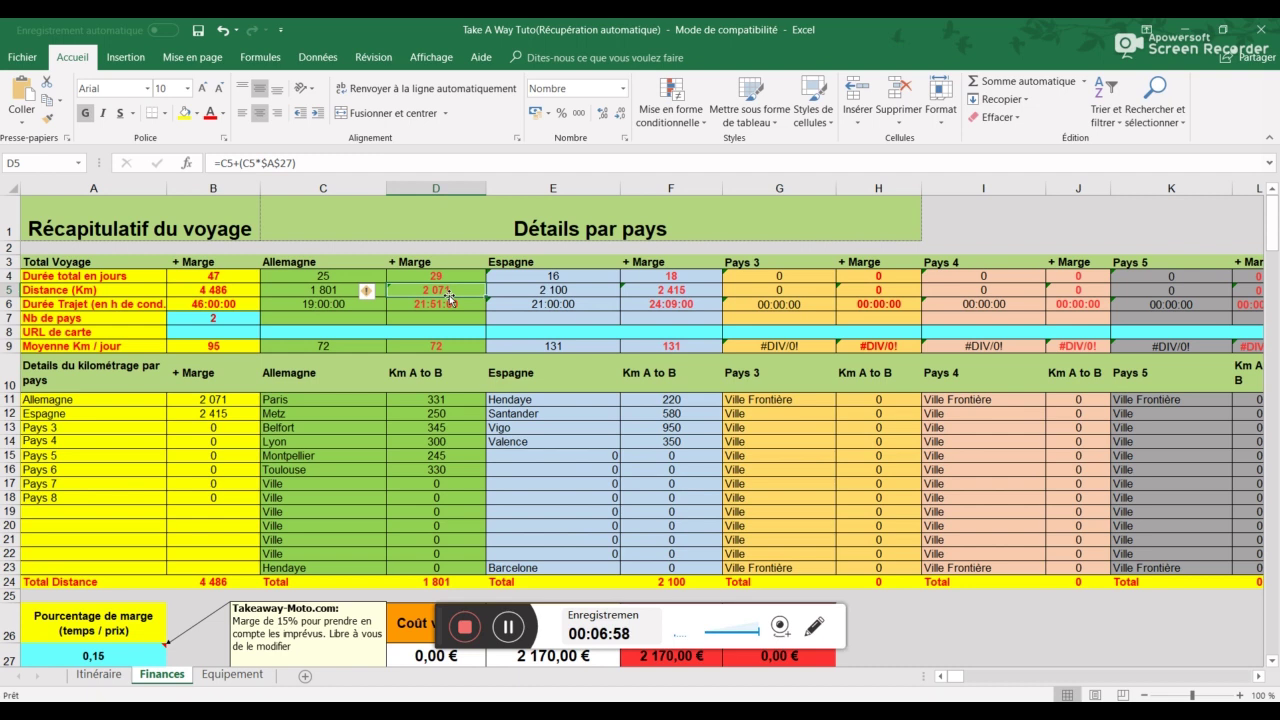
Inspect the formula behind the trip's total duration in cell B4 and the country durations that feed it
drag(95, 276, 214, 346)
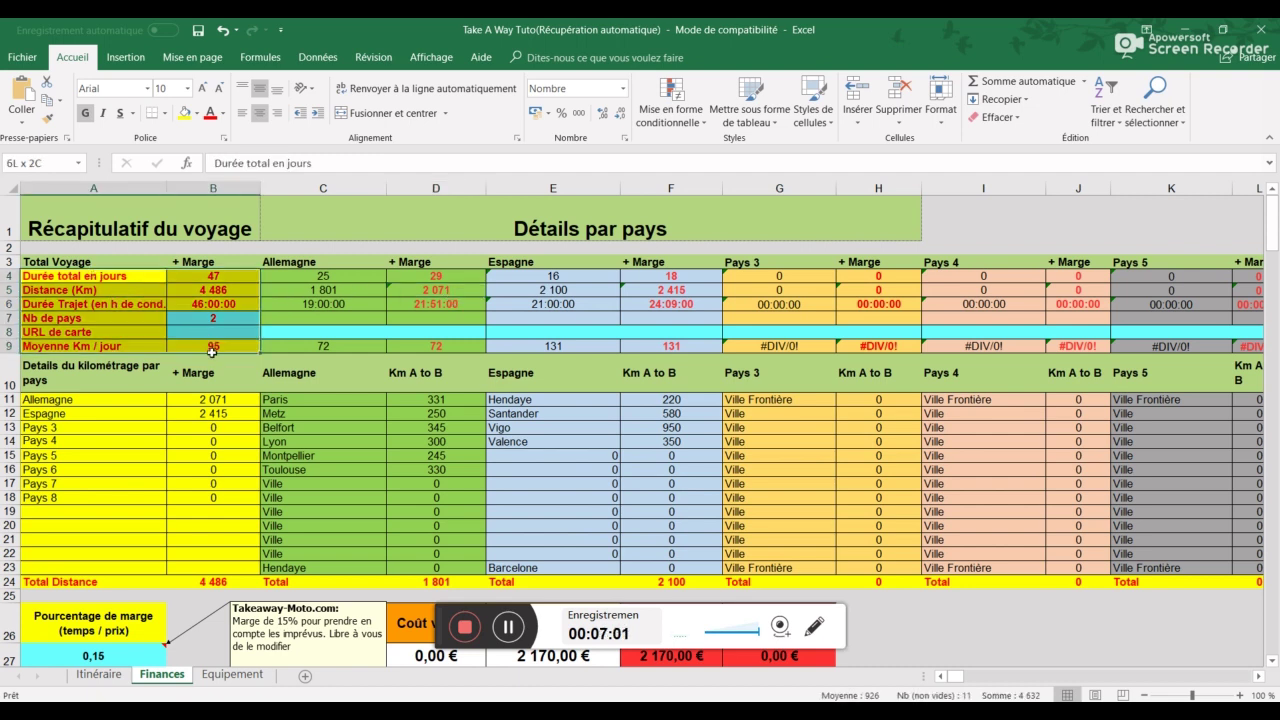
click(219, 277)
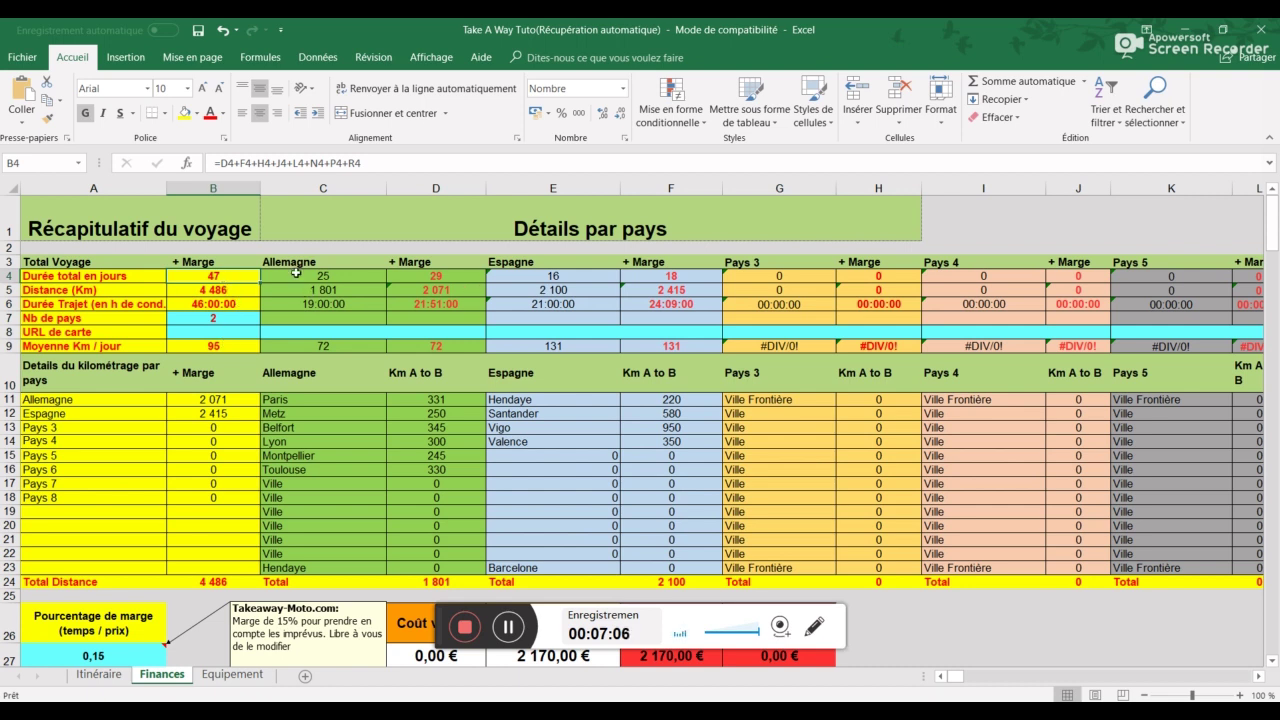
click(466, 276)
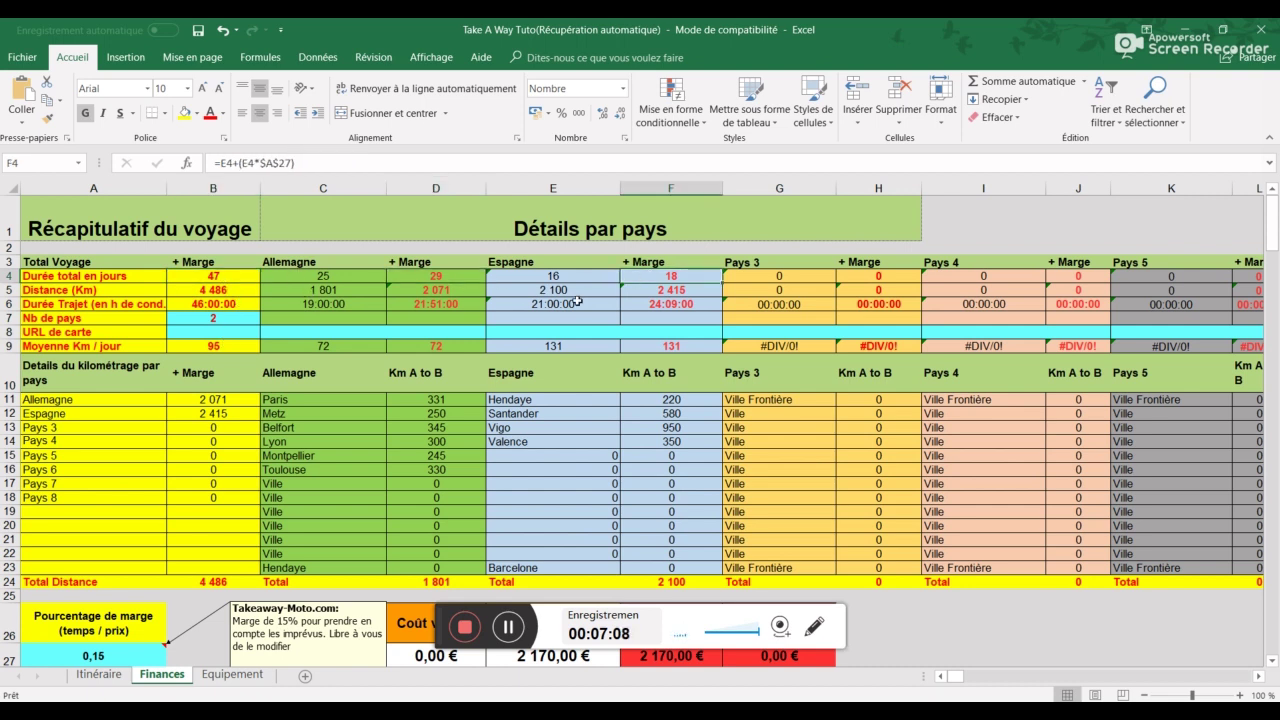
click(360, 279)
click(525, 278)
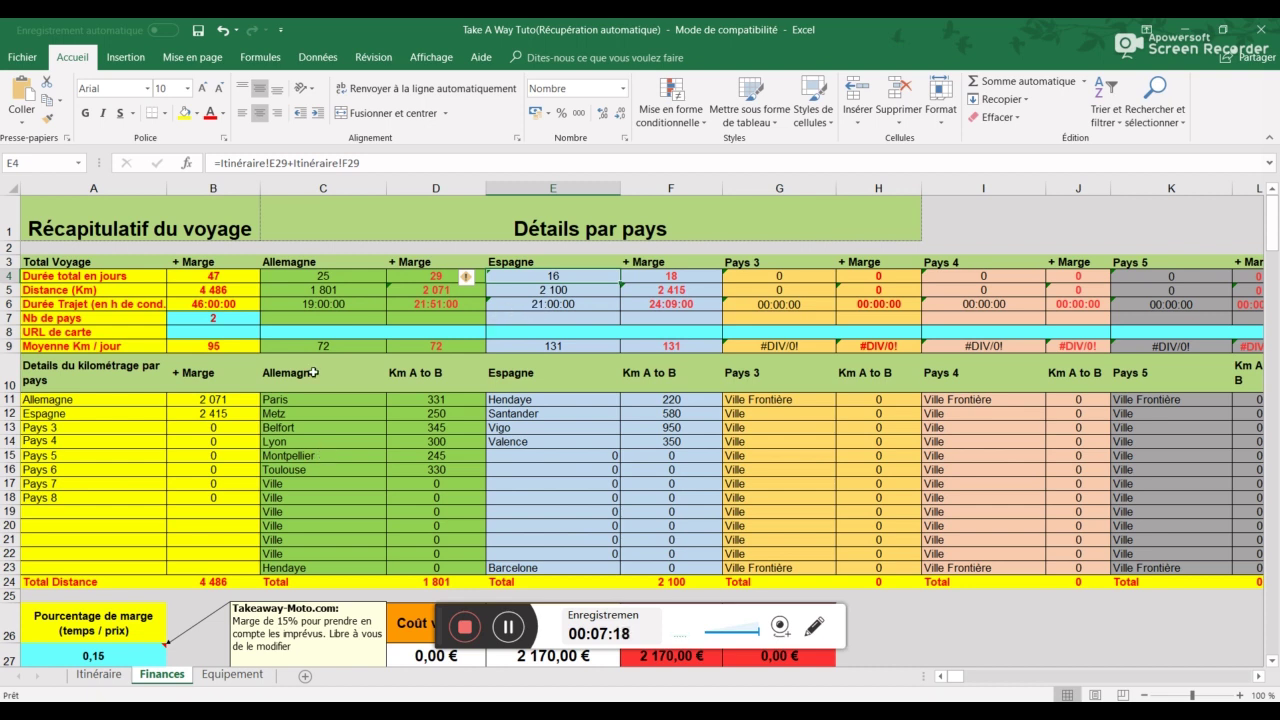
Examine the turquoise input cells for the number of countries and the map URL of the trip and each country
click(228, 318)
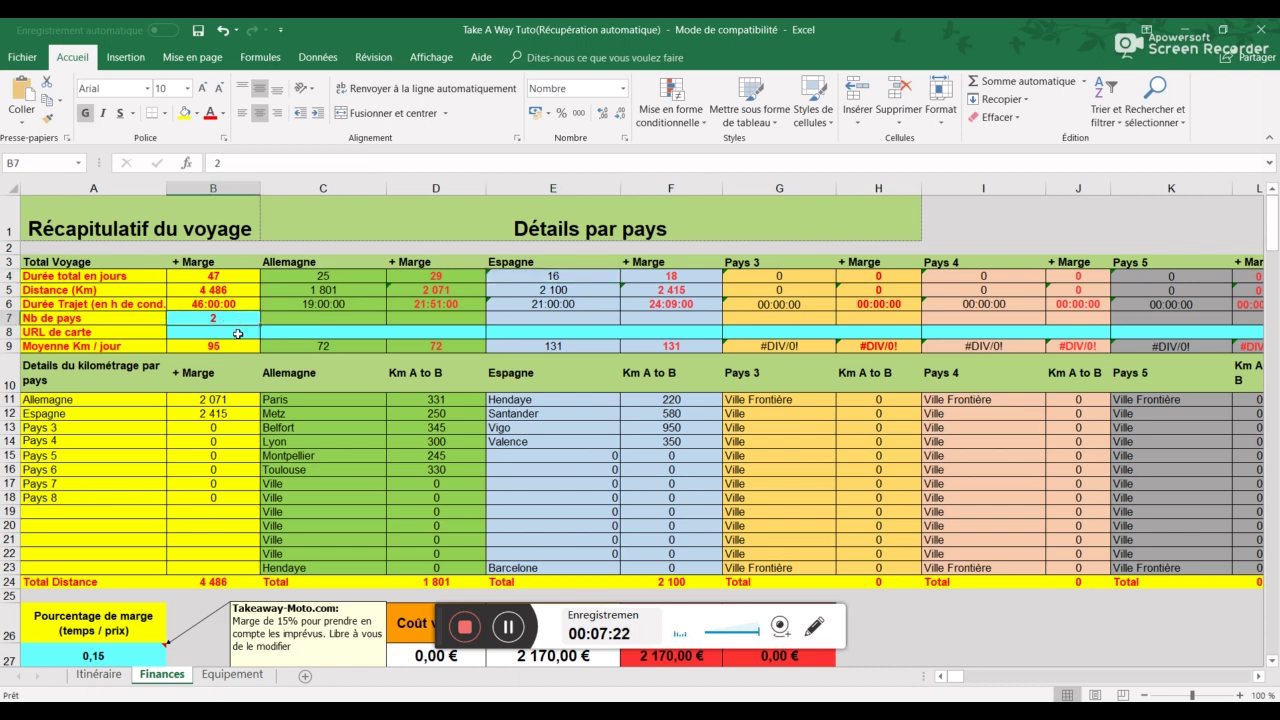
click(238, 333)
click(336, 333)
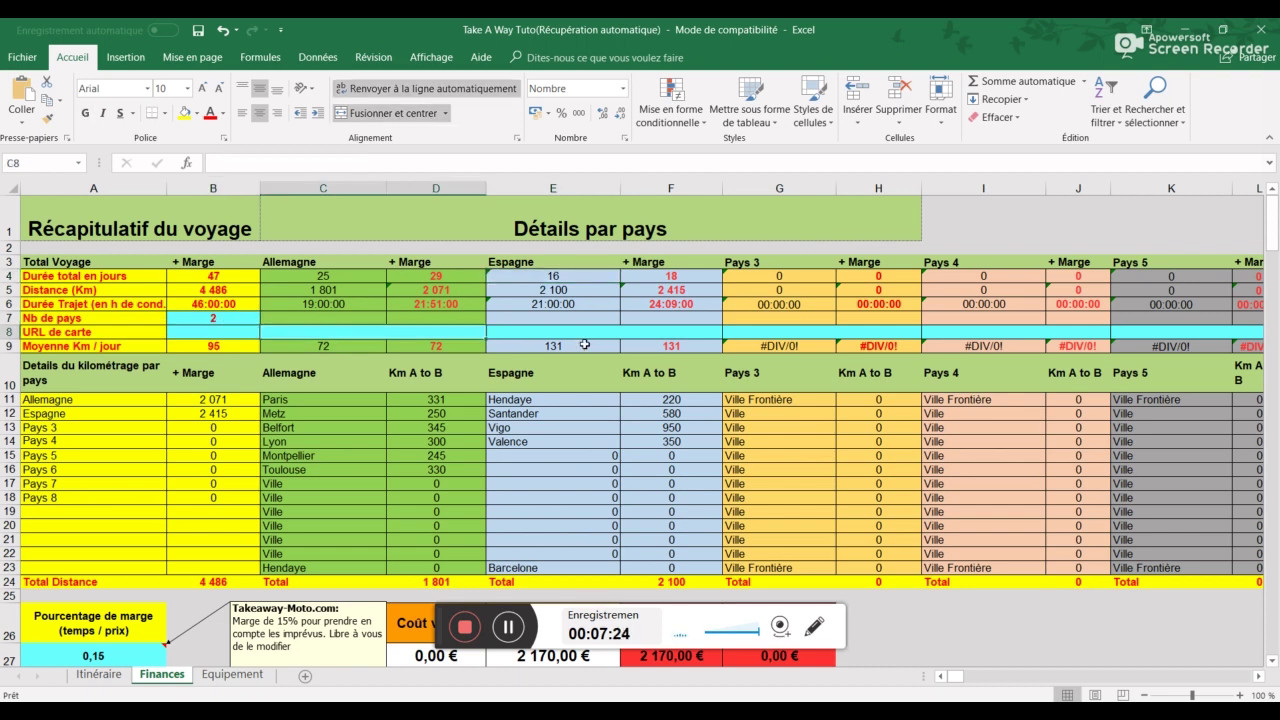
click(598, 332)
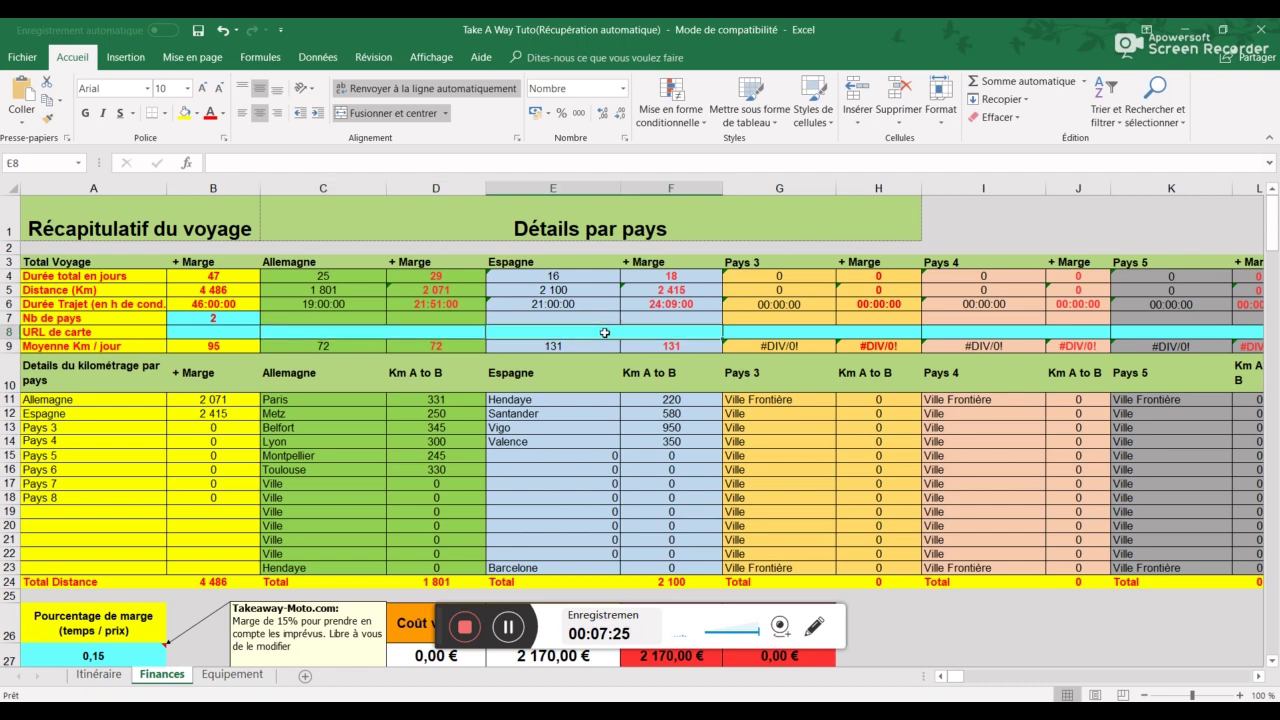
click(755, 336)
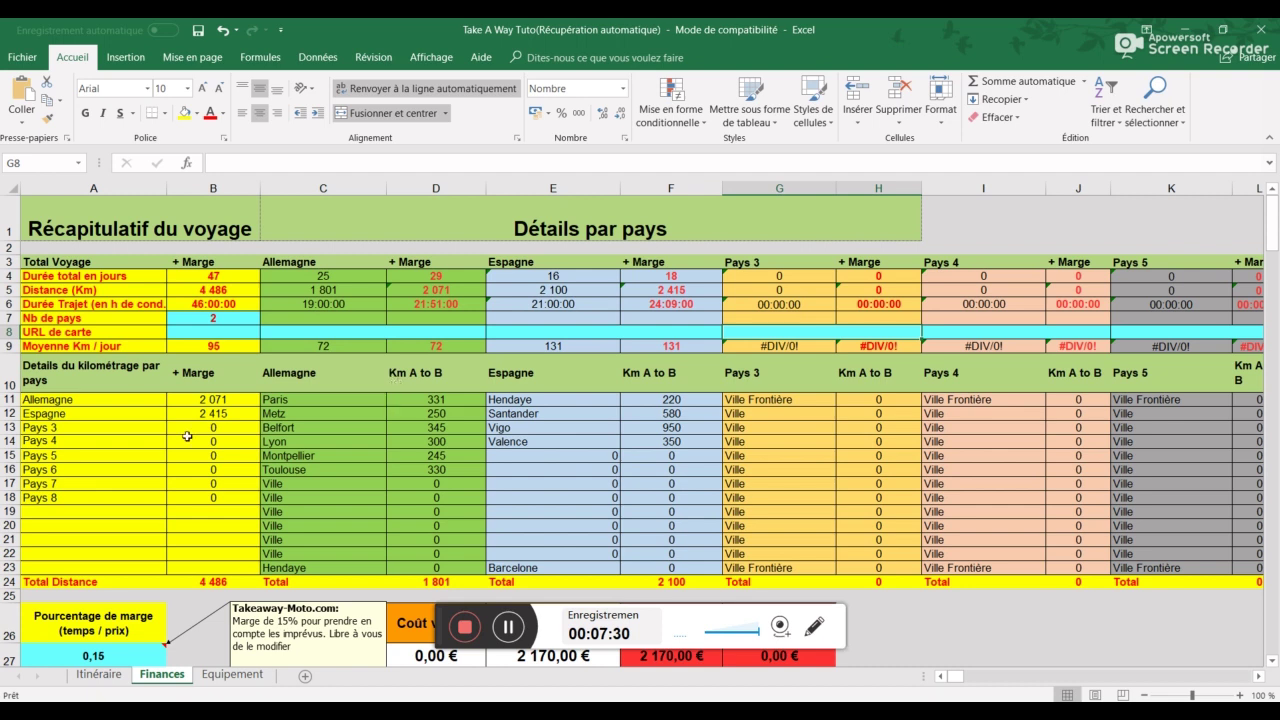
Review Allemagne's kilometre breakdown and its total formula, and trace the per-country distance list back to cell D5
drag(322, 402, 435, 552)
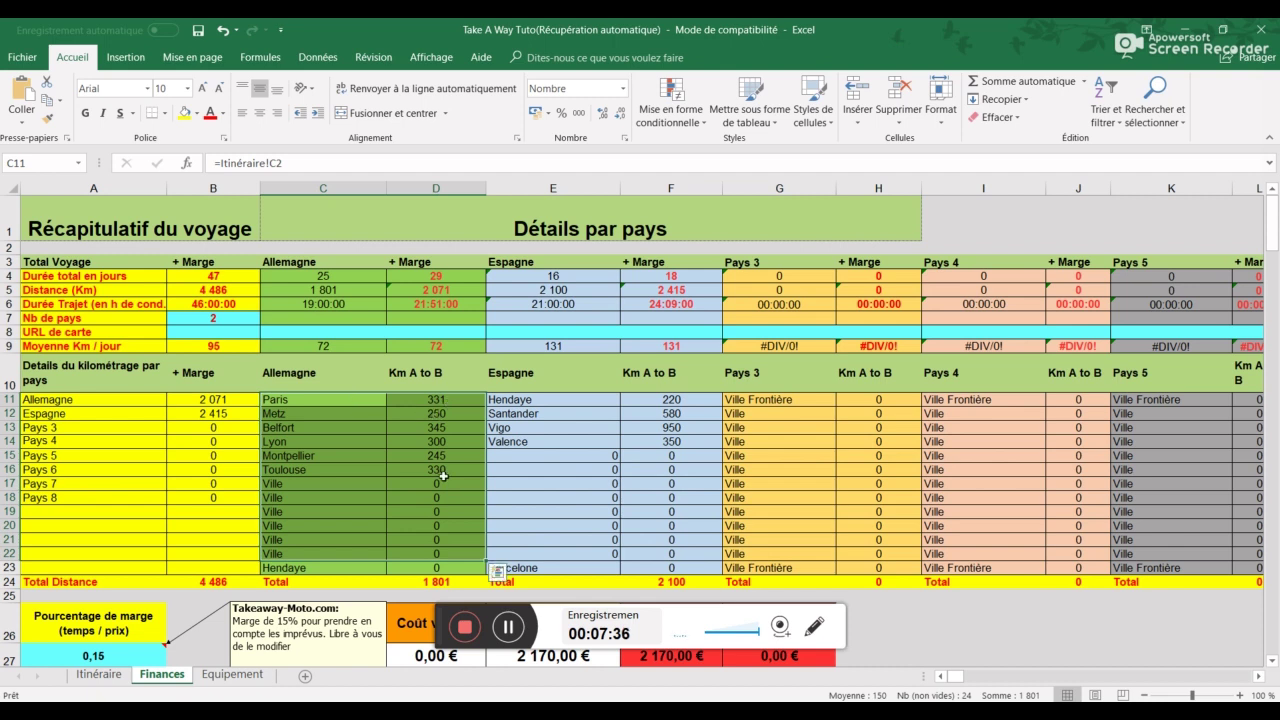
click(441, 581)
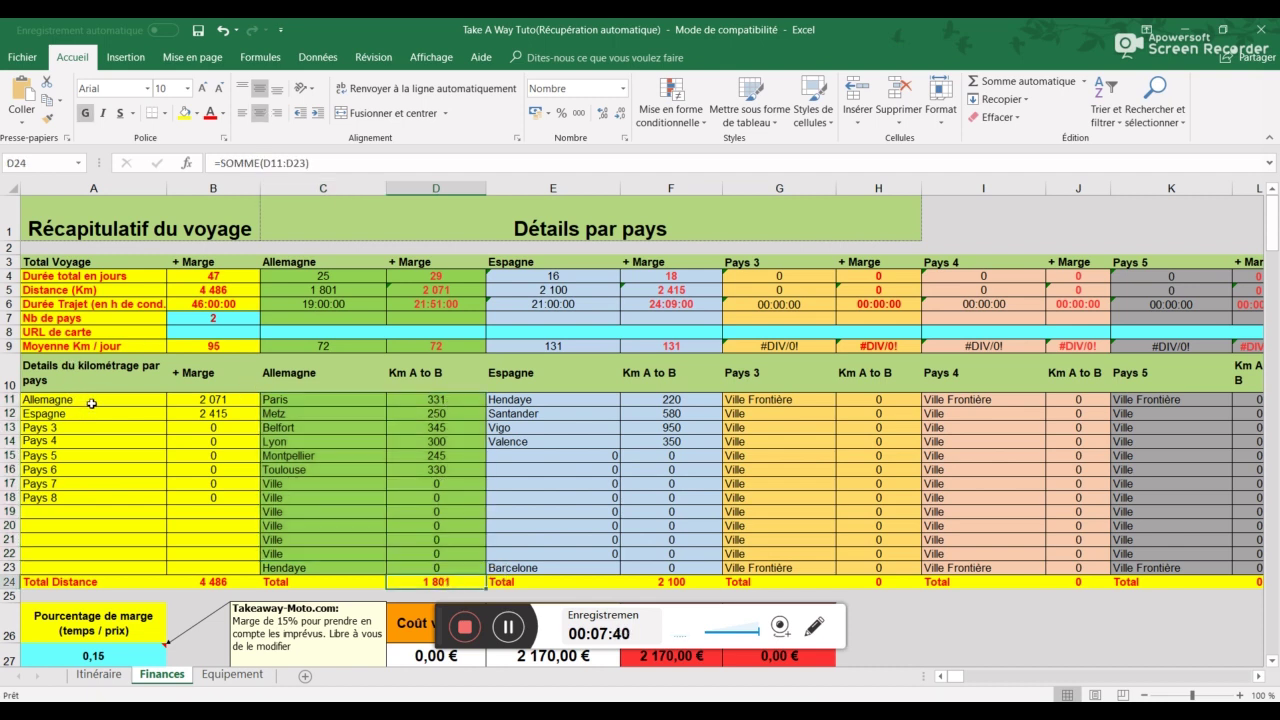
drag(94, 400, 197, 493)
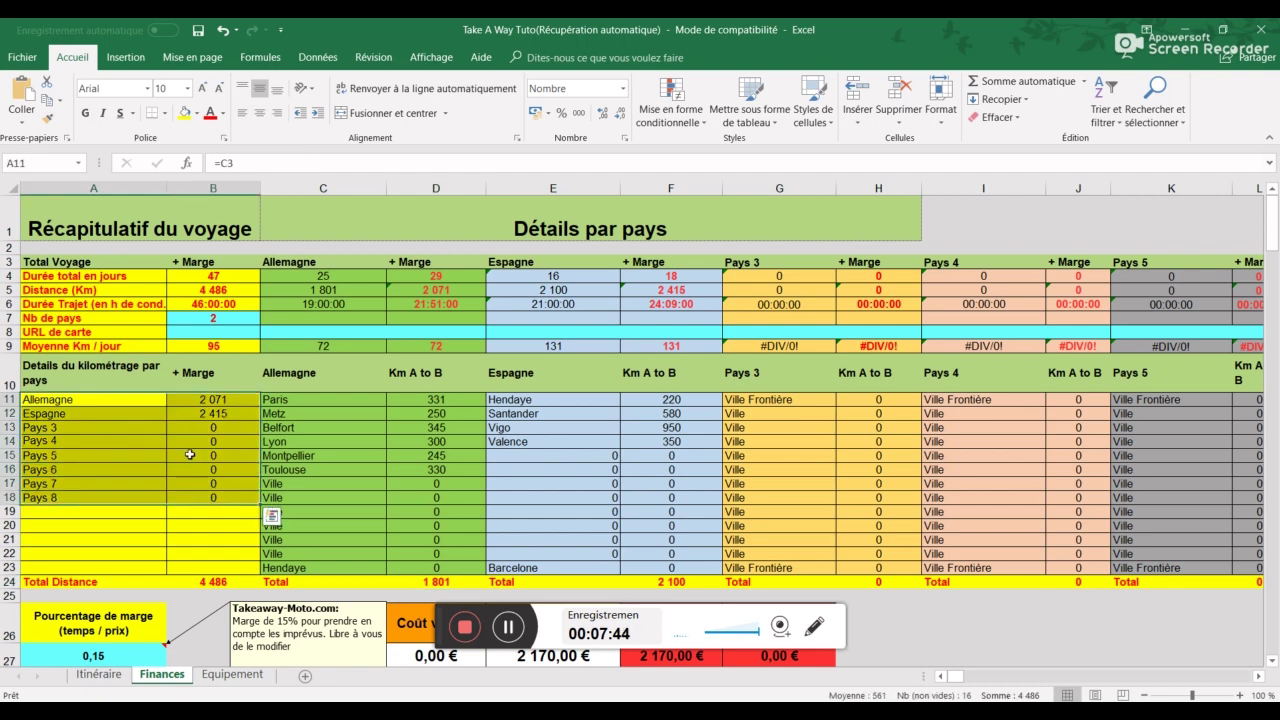
click(223, 401)
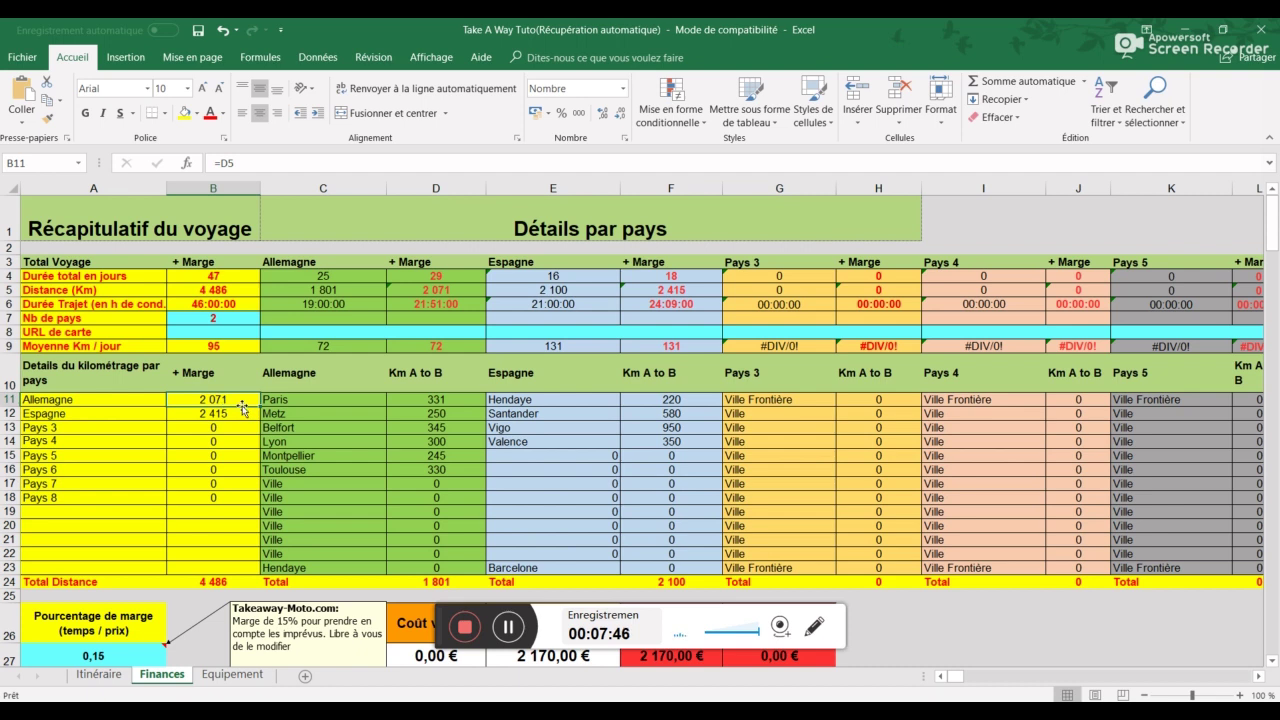
click(450, 289)
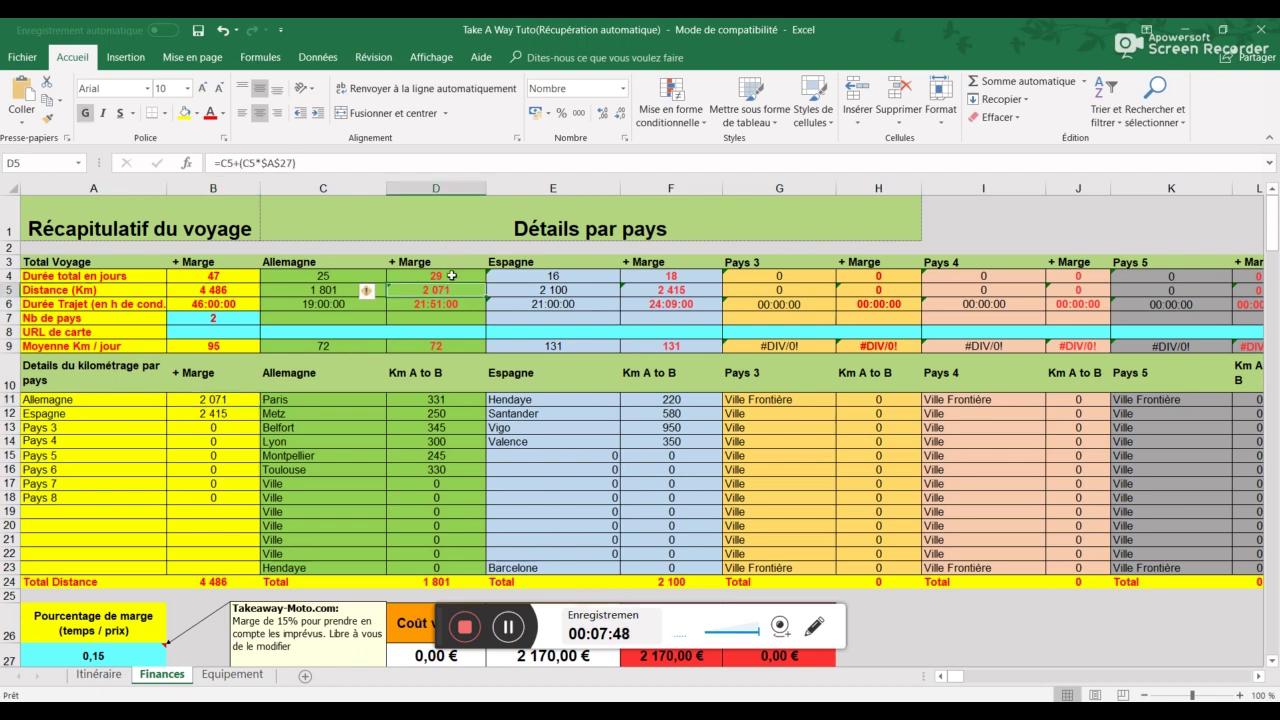
Review the cost summary block covering Coût voyage, Coût Pré-départ, Coût total and Coût voyage/jour
scroll(419, 448, down, 4)
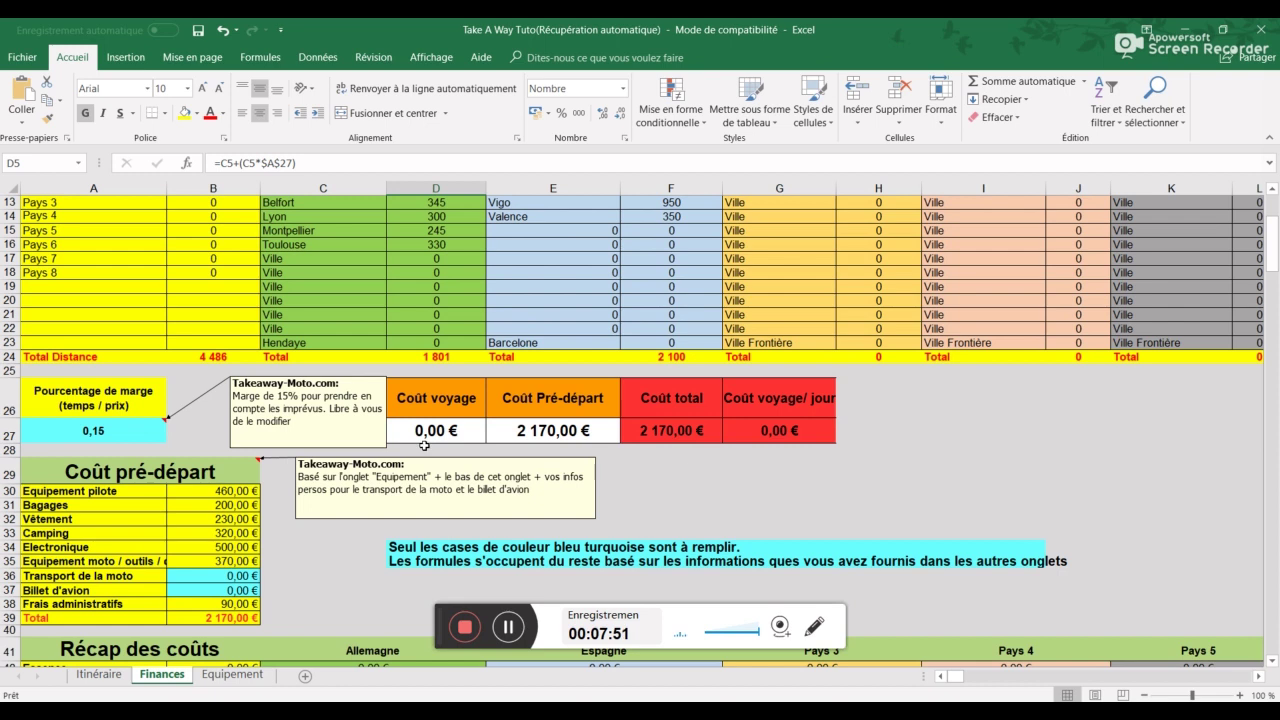
click(474, 388)
drag(474, 388, 744, 444)
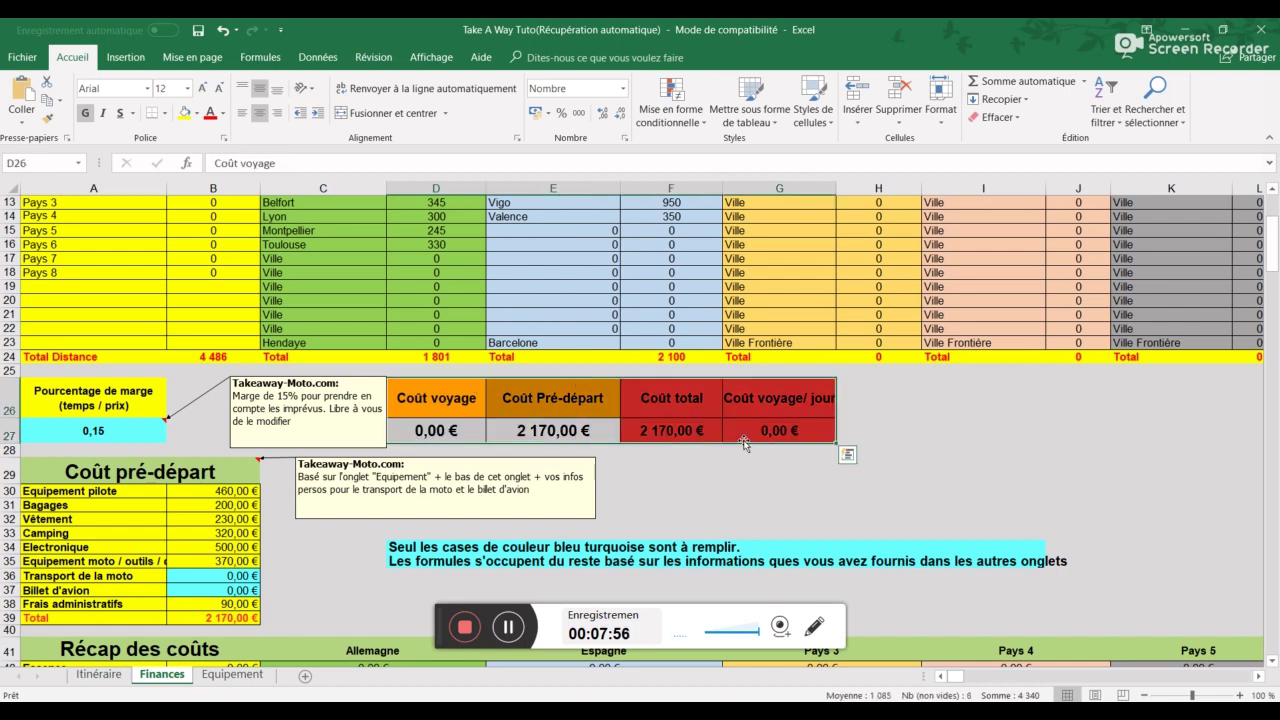
Inspect the row 27 formulas behind Coût voyage, Coût Pré-départ, Coût total and Coût voyage/jour
click(452, 410)
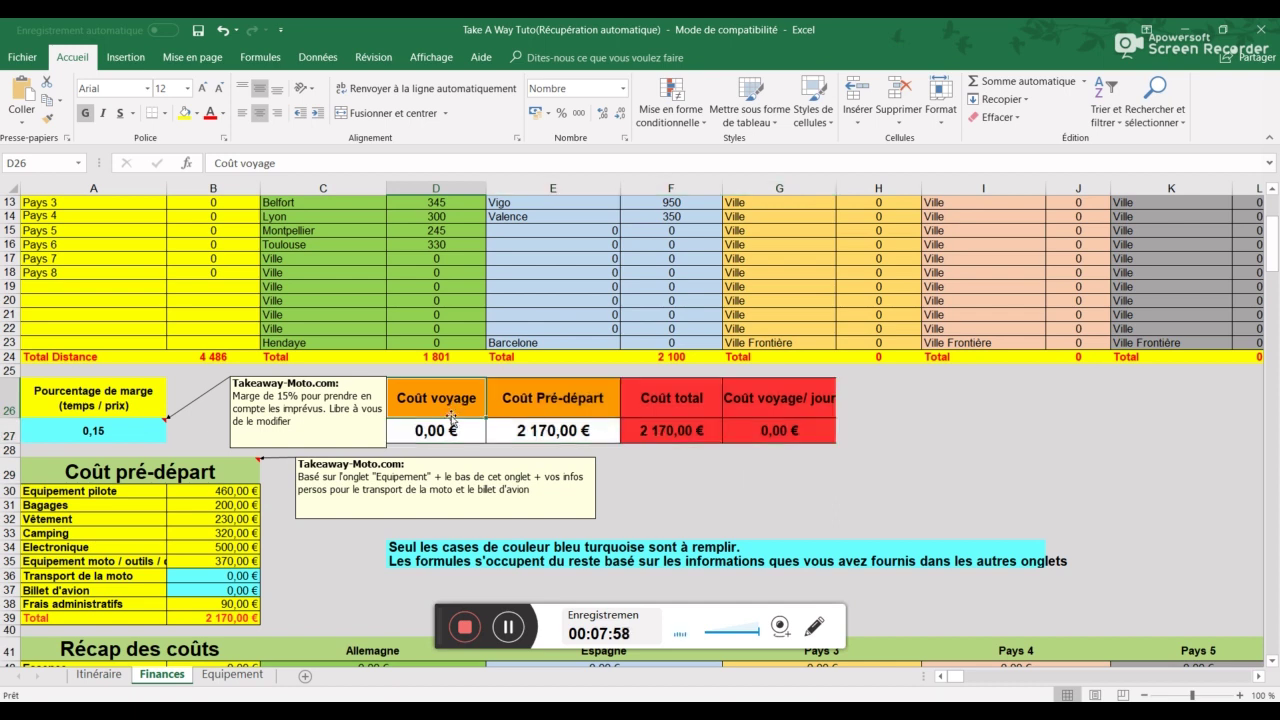
click(460, 432)
click(575, 408)
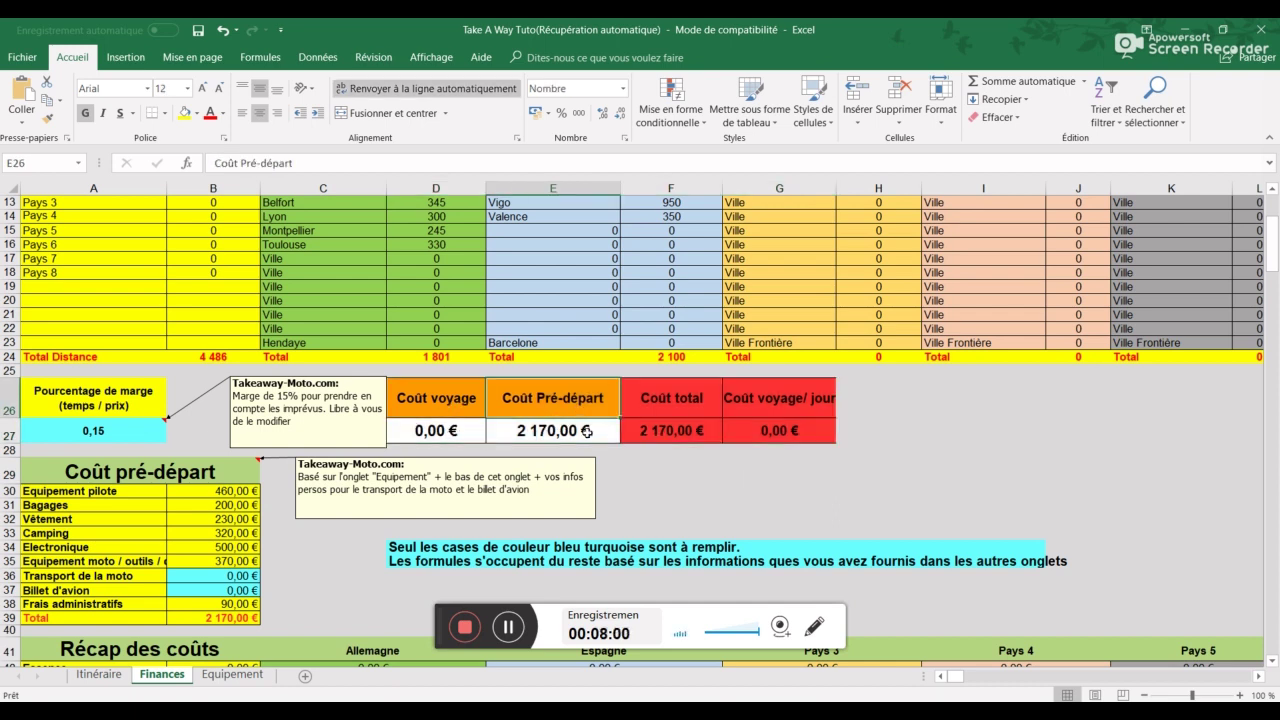
click(588, 432)
click(653, 431)
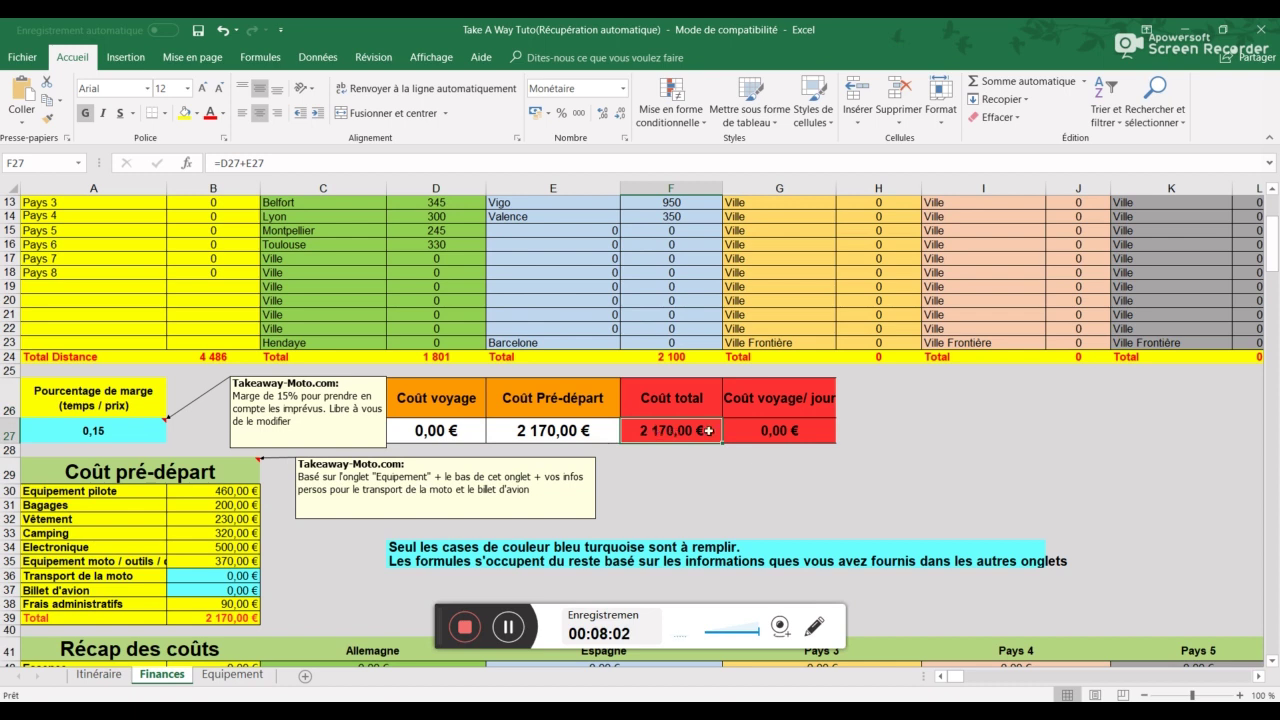
click(749, 432)
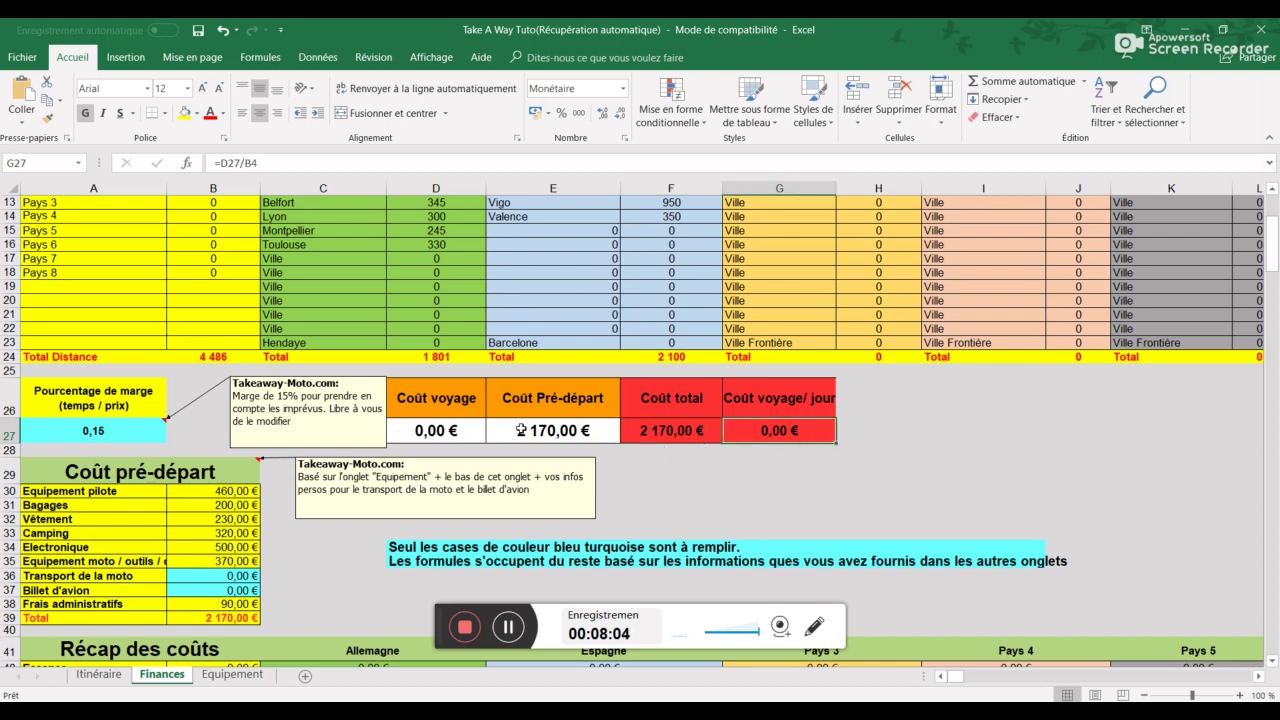
click(484, 424)
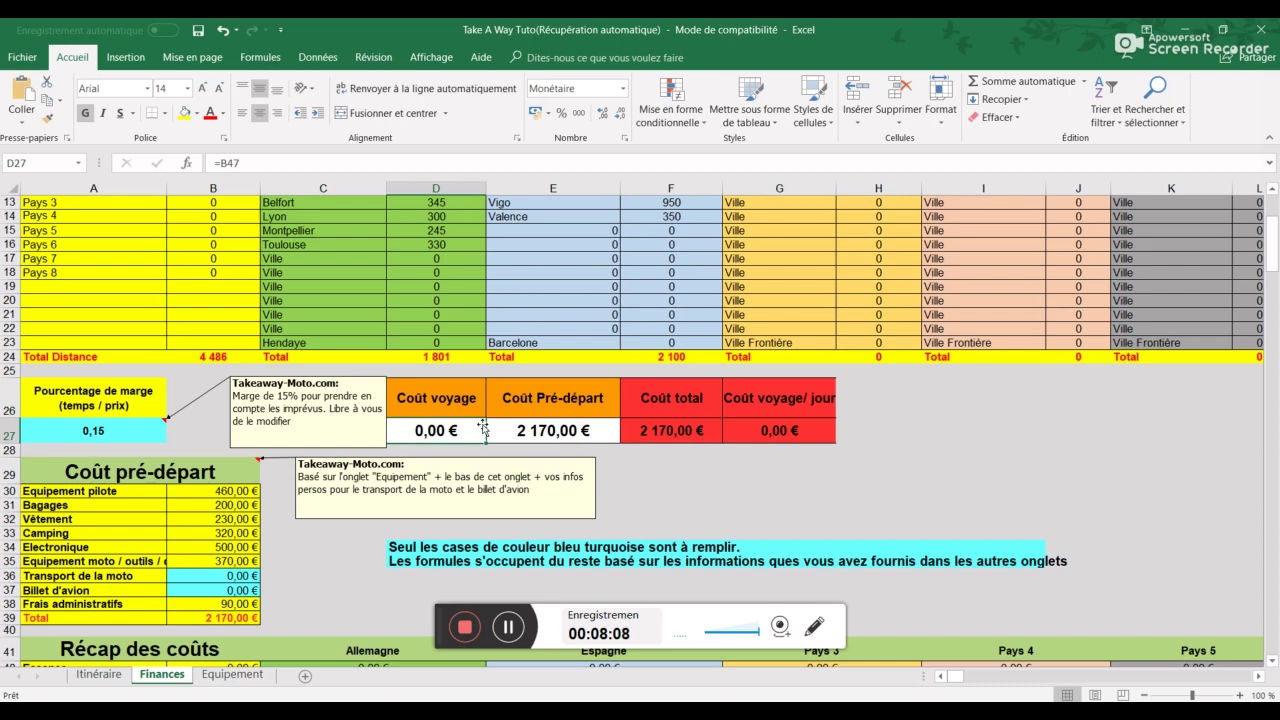
click(531, 433)
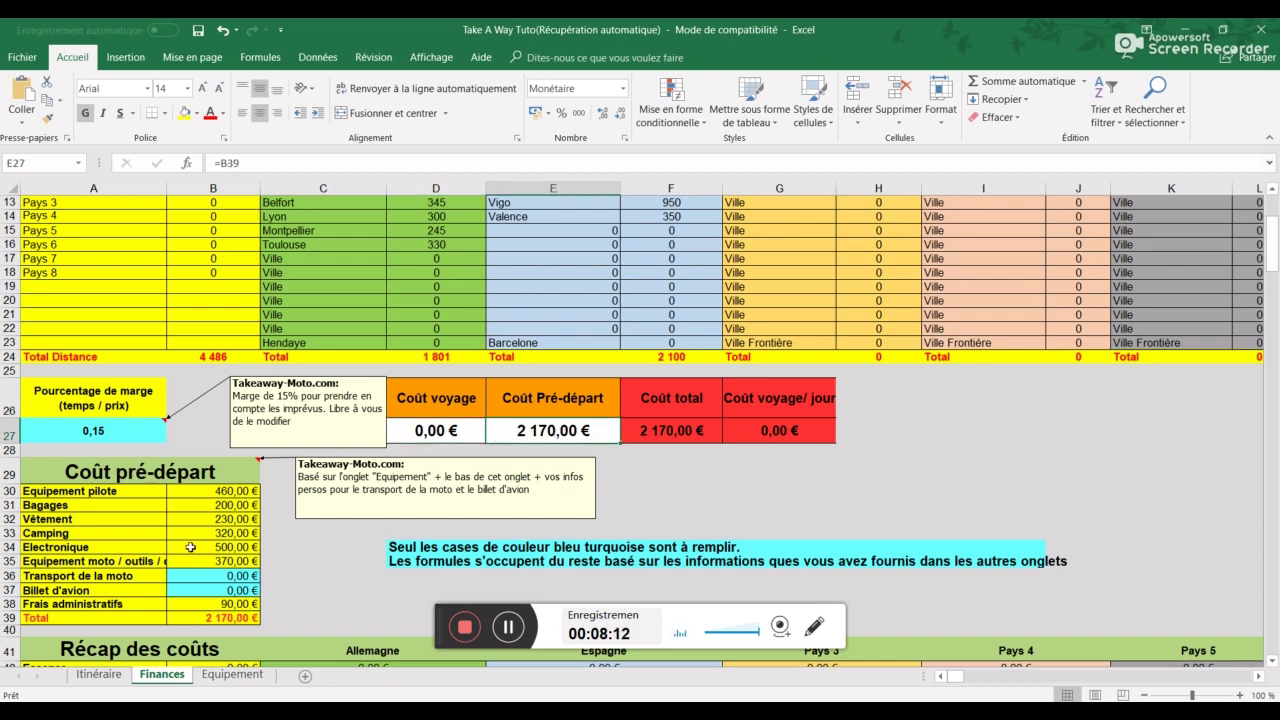
Examine the Coût pré-départ table's total formula and the links from its equipment lines to the Equipement sheet
drag(125, 476, 212, 627)
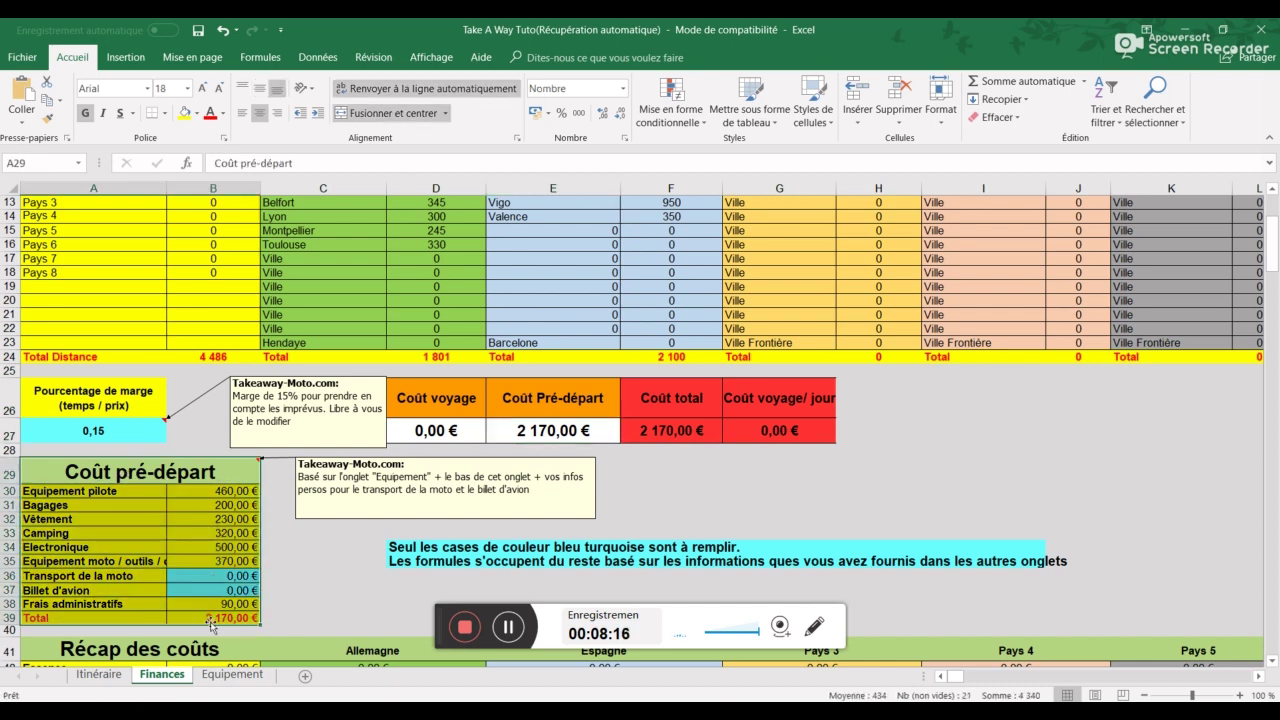
click(212, 622)
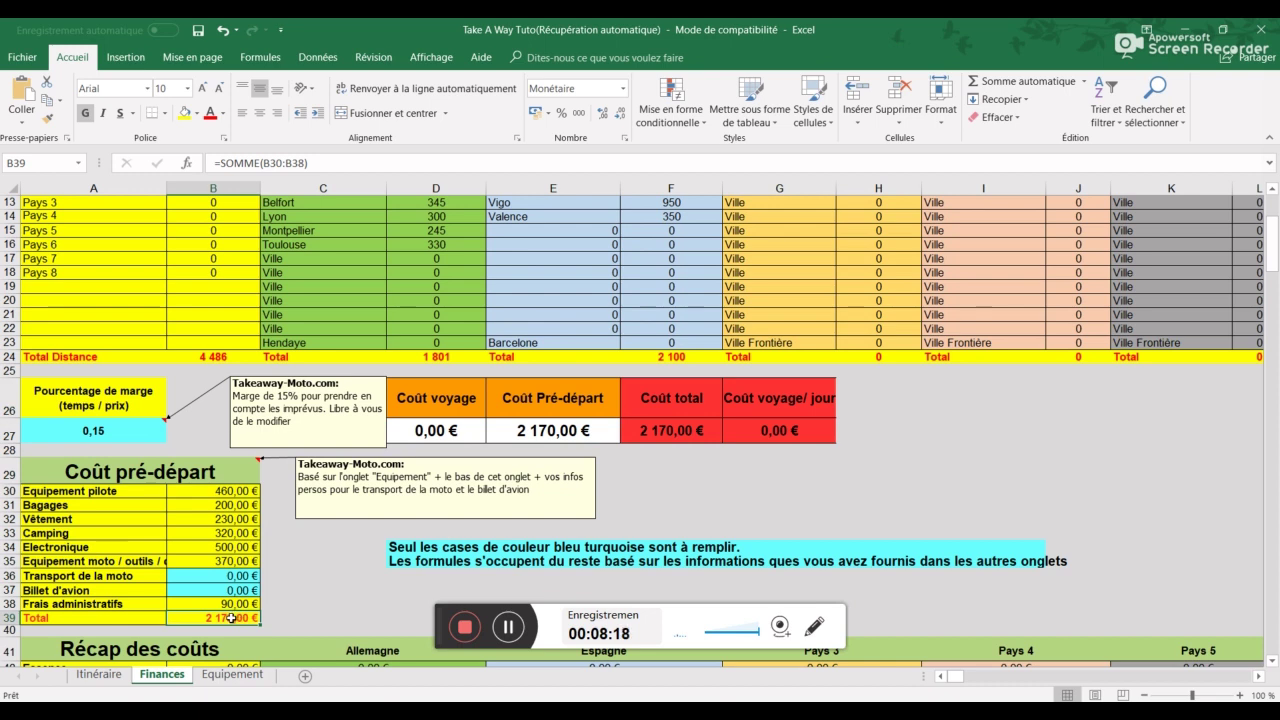
click(240, 492)
click(236, 505)
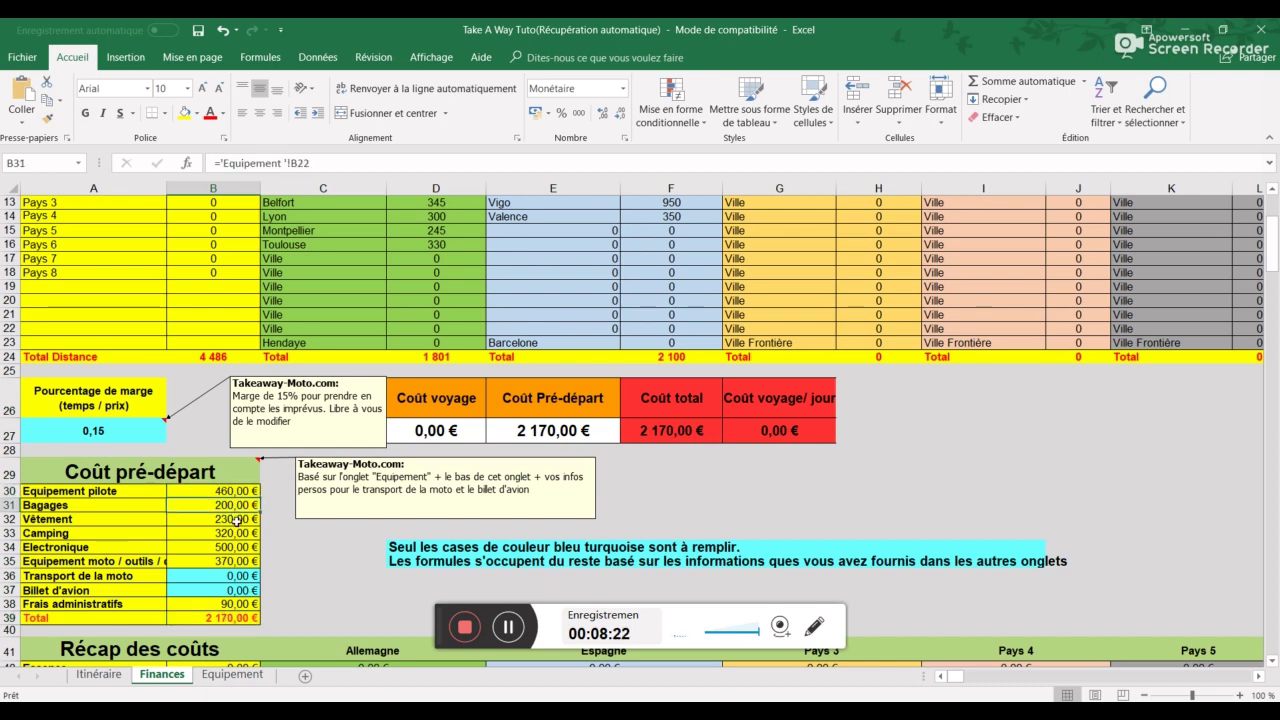
click(237, 519)
click(241, 533)
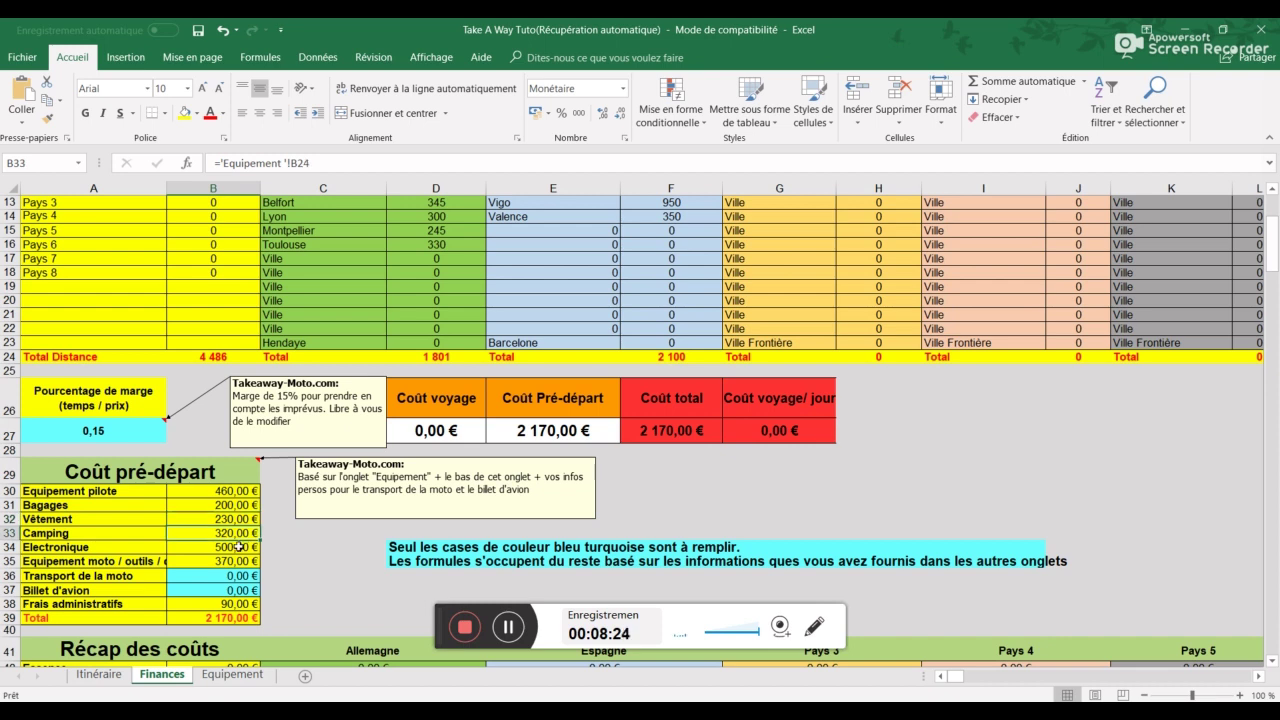
click(241, 547)
click(242, 562)
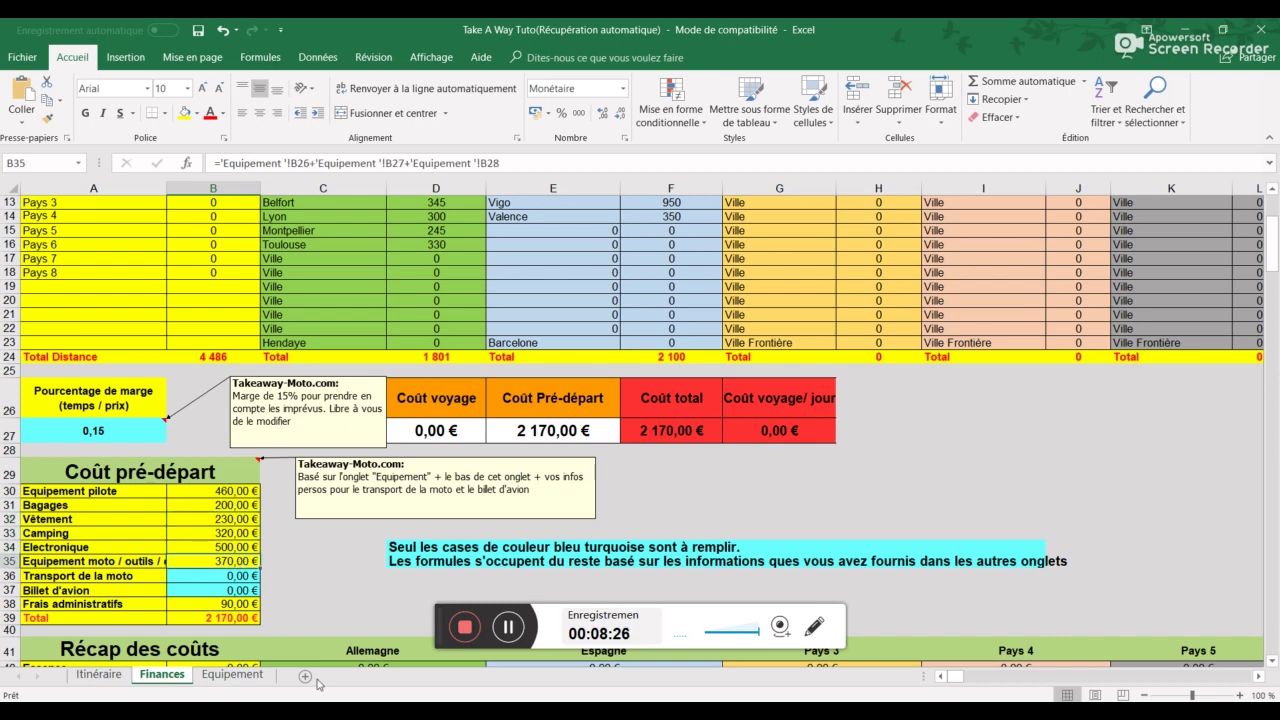
Check the turquoise input cells for Transport de la moto and Billet d'avion, and the formula for Frais administratifs
click(233, 576)
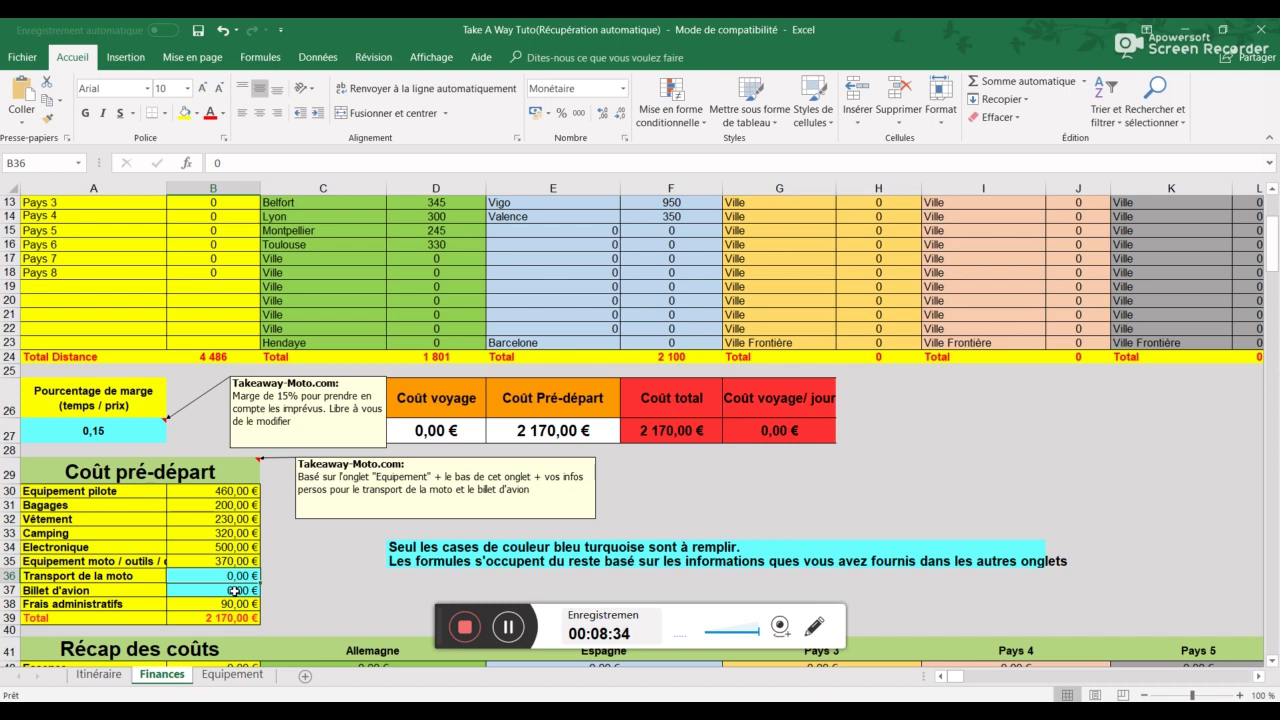
click(233, 590)
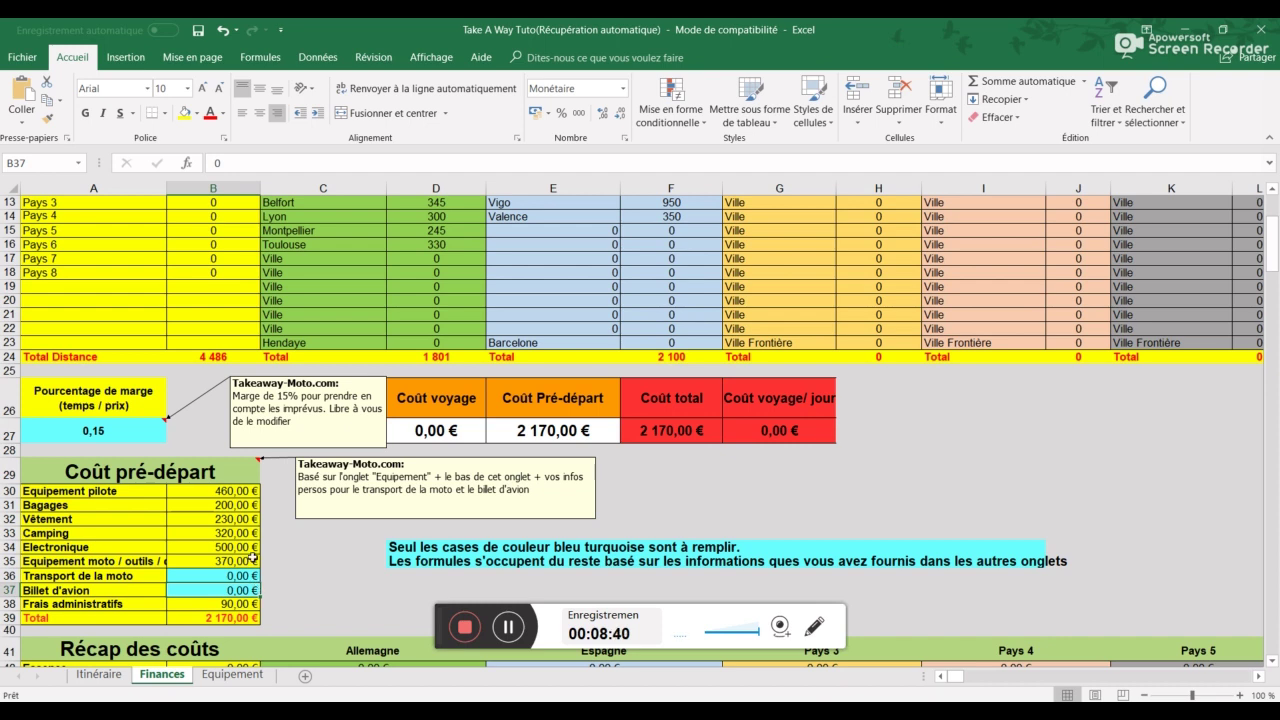
click(240, 605)
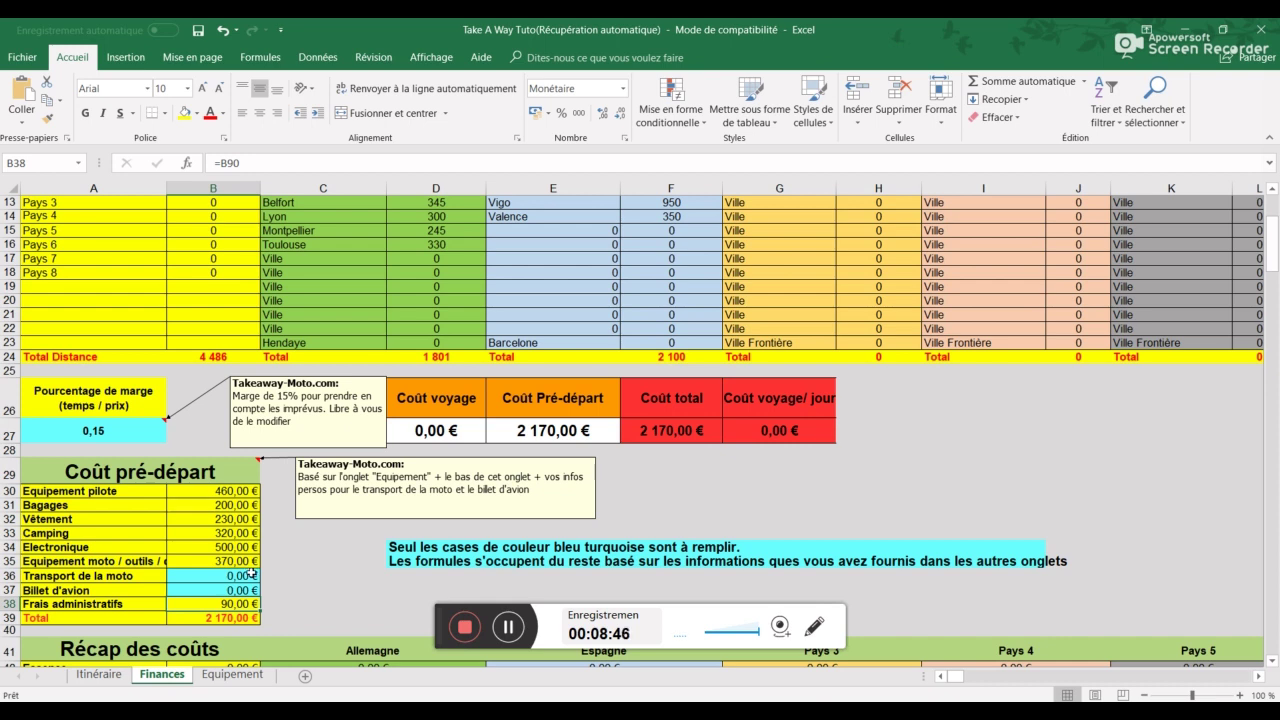
drag(252, 574, 250, 590)
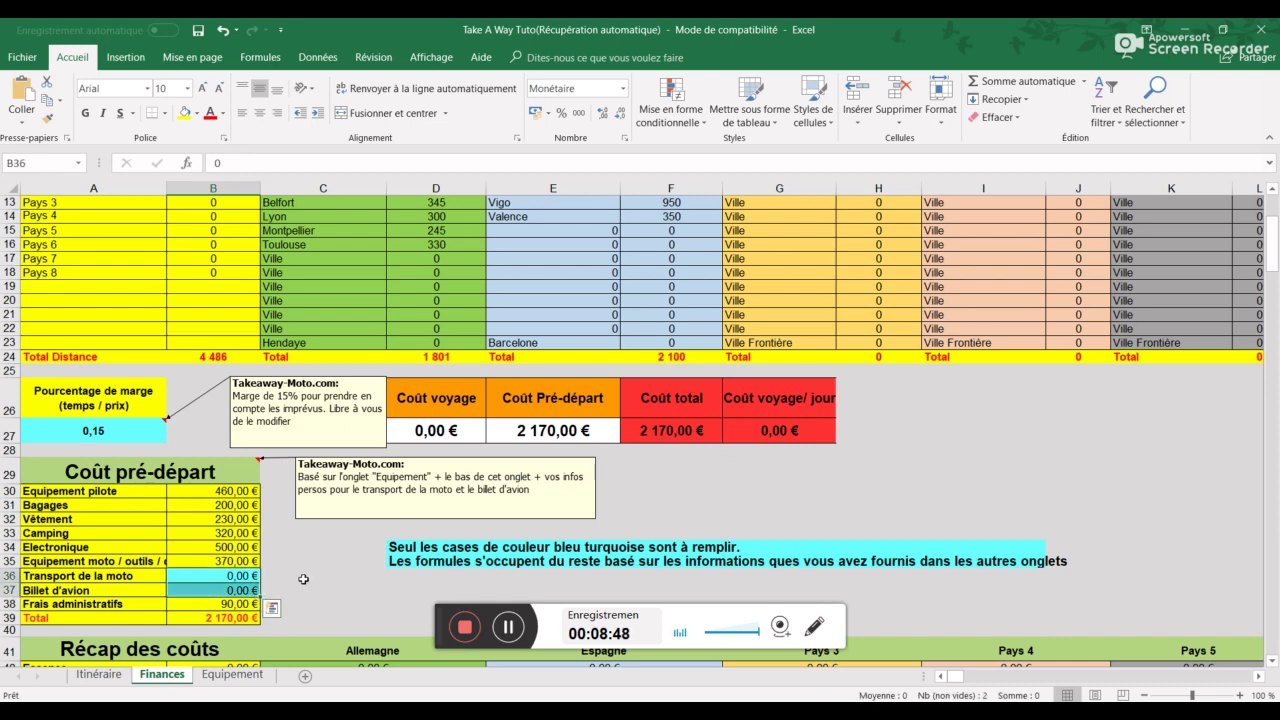
click(305, 576)
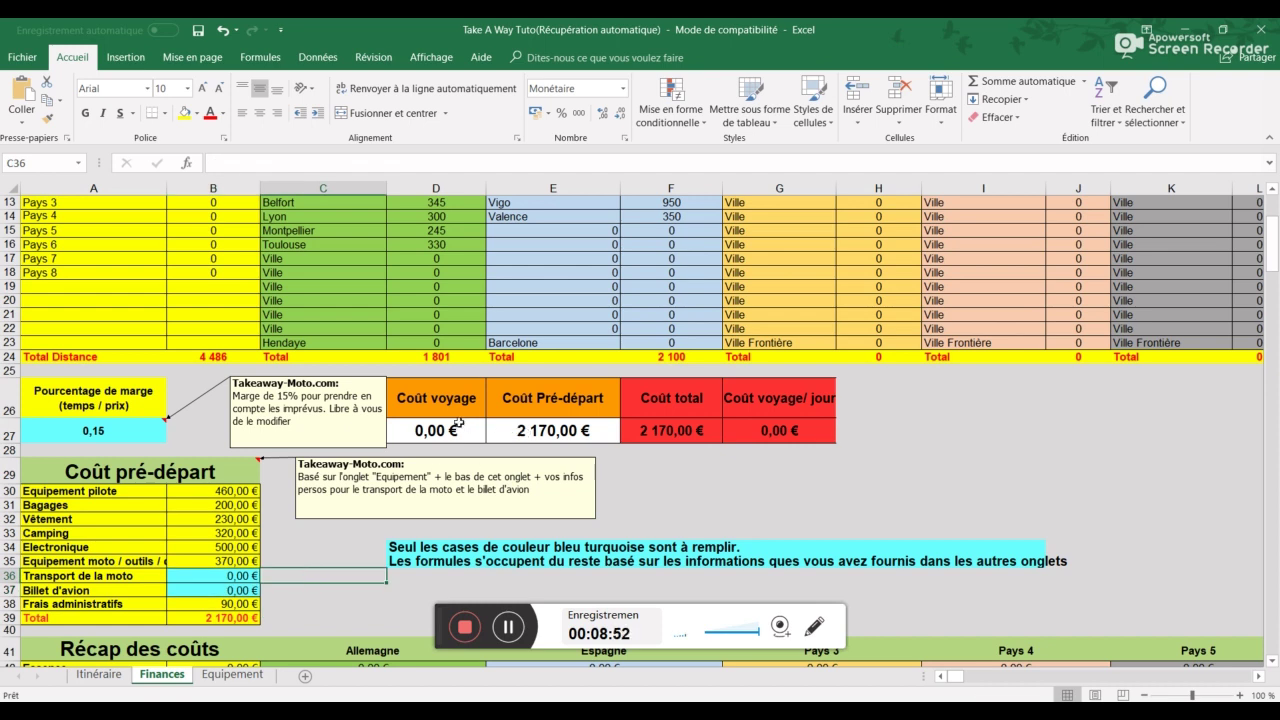
Trace Coût voyage to the Récap des coûts table and review its cost categories, including Essence and Logement
click(458, 424)
scroll(300, 430, down, 5)
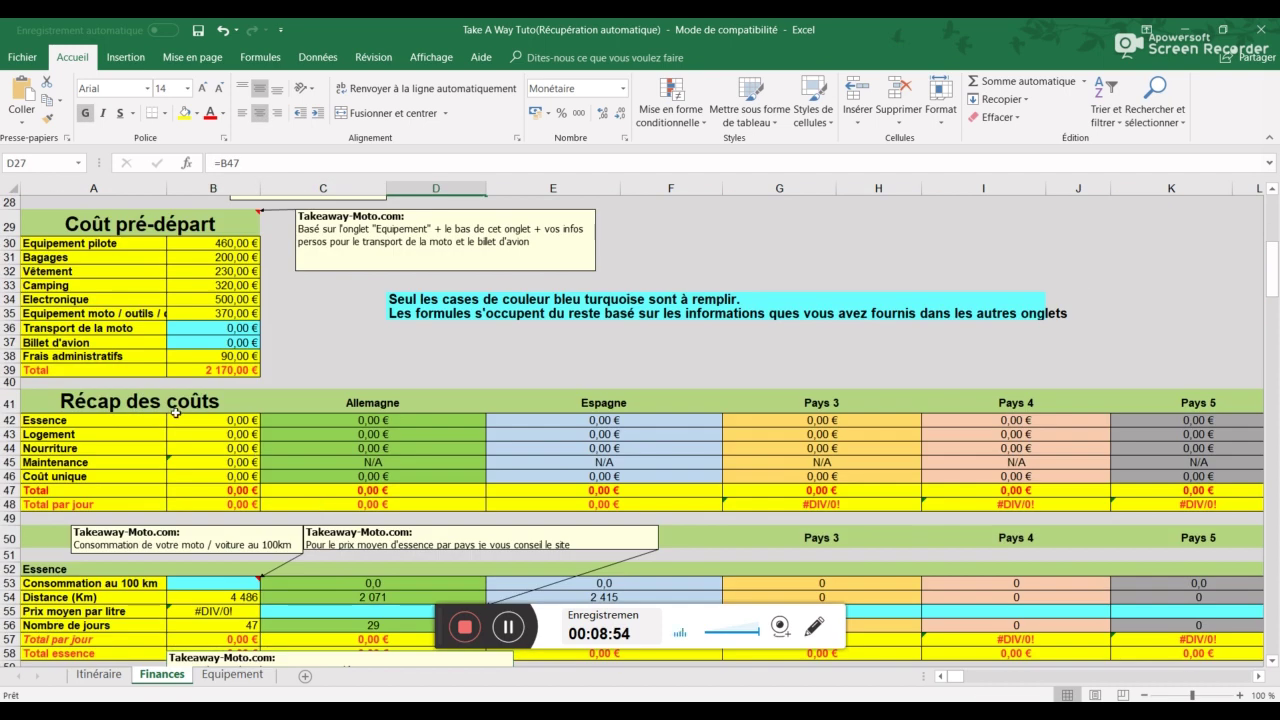
drag(130, 400, 172, 489)
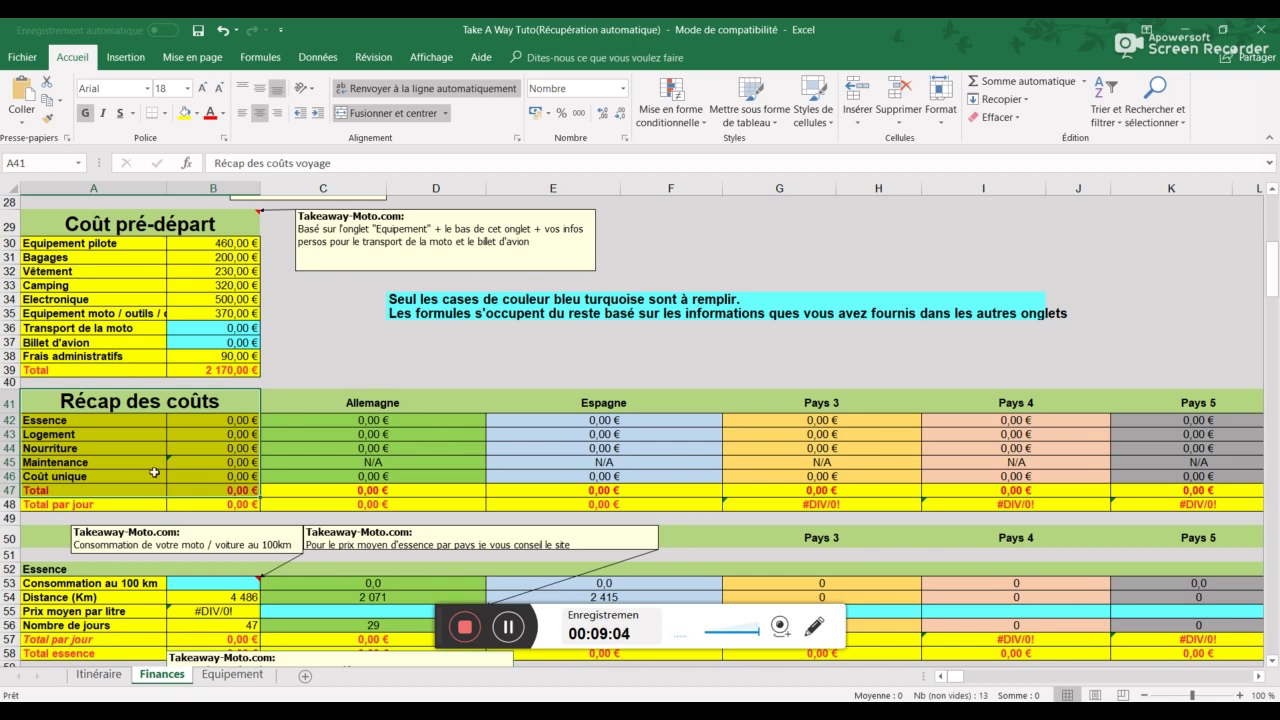
click(117, 426)
click(118, 436)
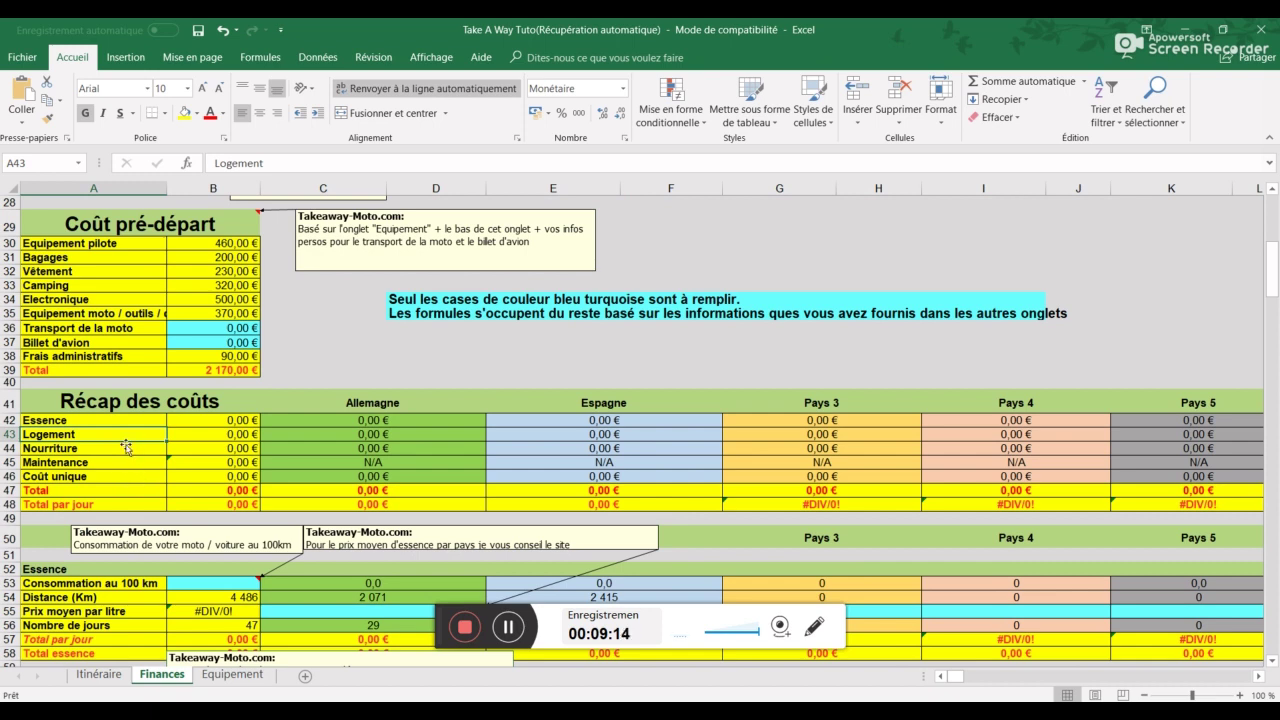
scroll(127, 447, down, 2)
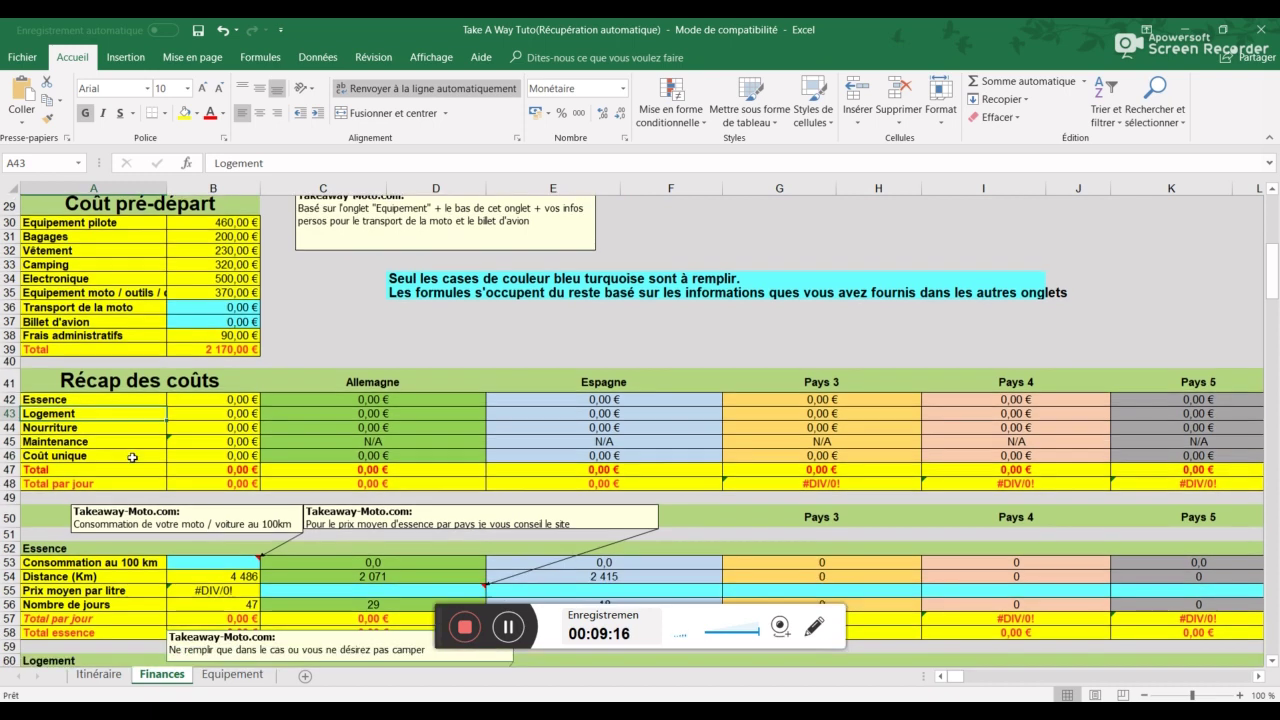
Set the fuel consumption per 100 km to 5 in the Essence section's overall trip column
click(130, 485)
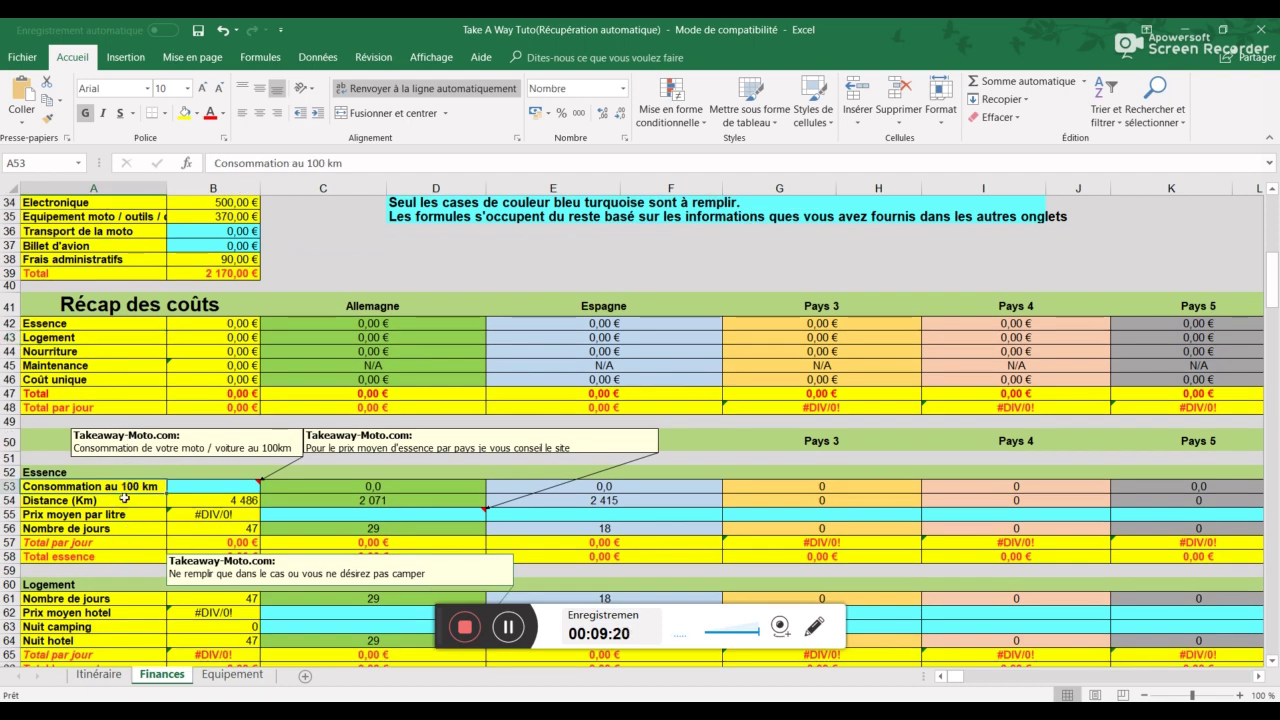
click(195, 485)
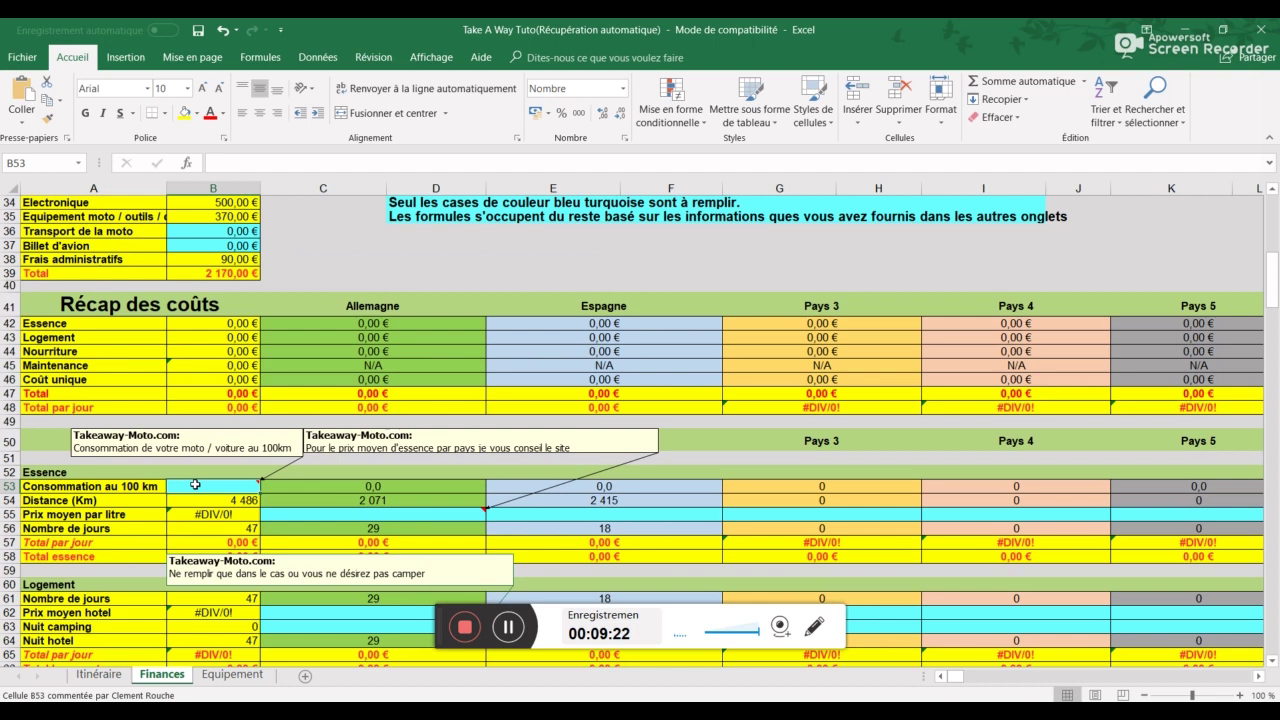
text(5)
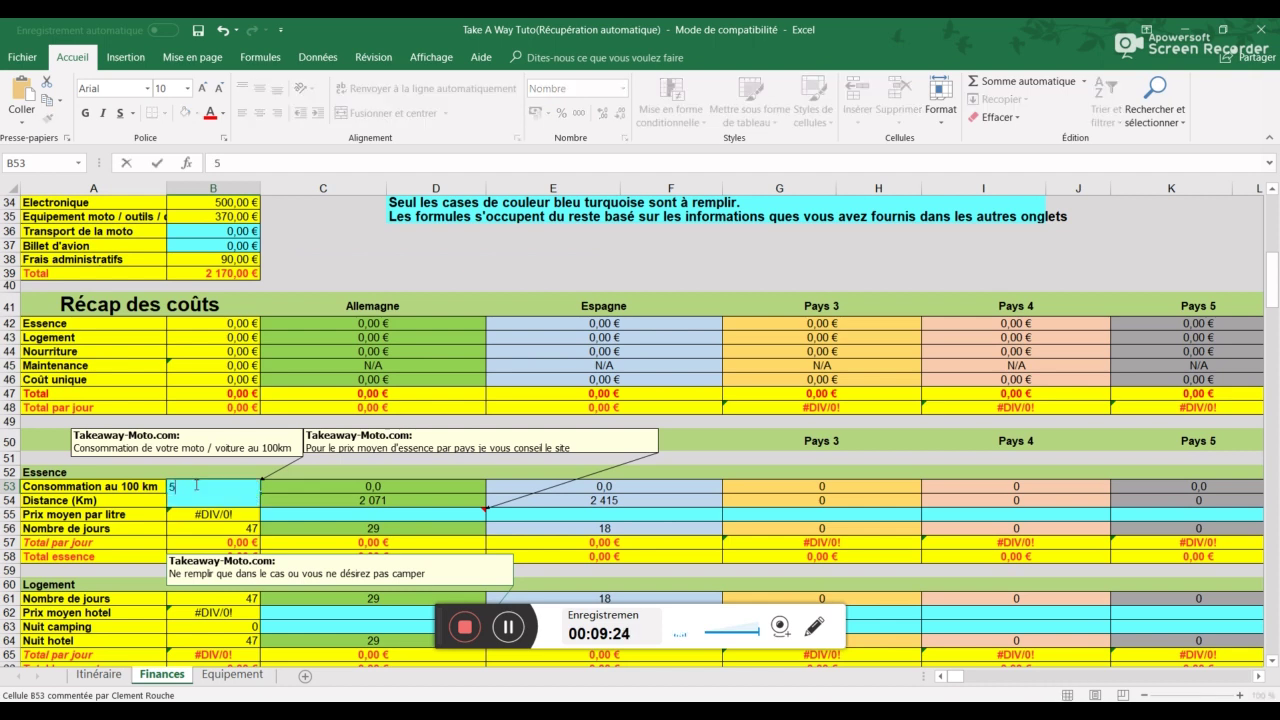
key(Return)
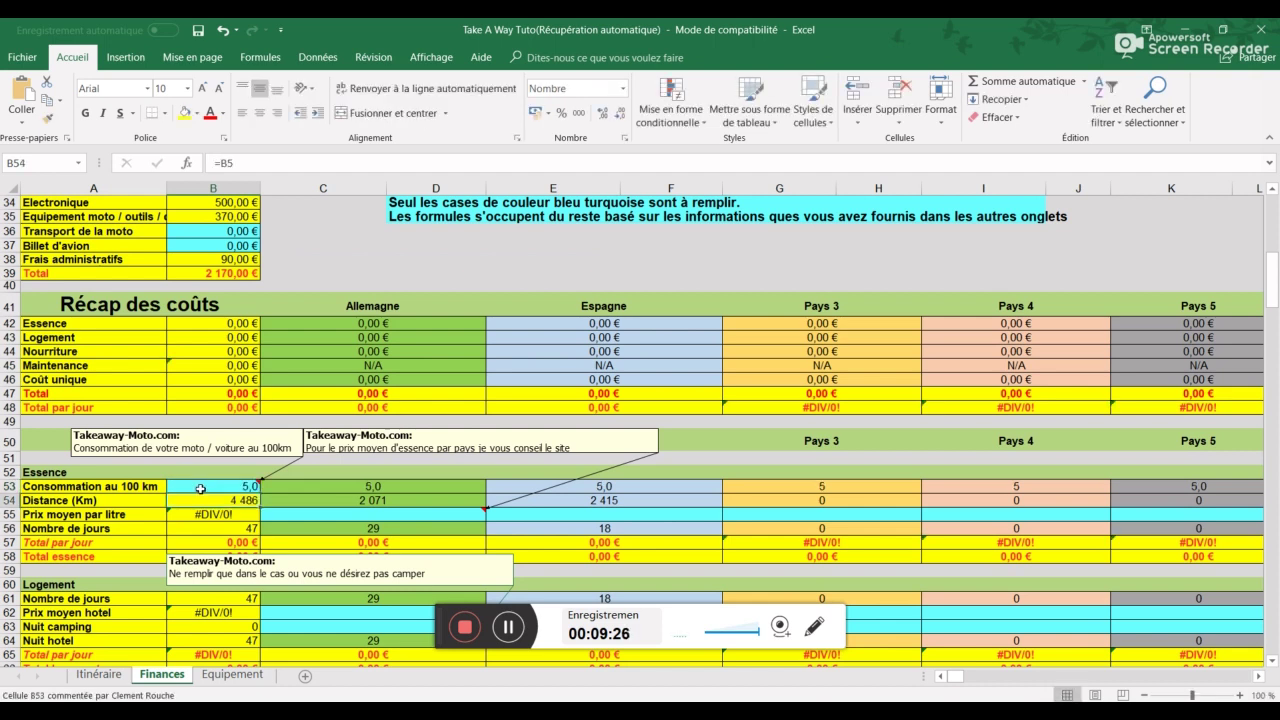
Set the average fuel price per litre to 1,5 for Allemagne and 1,35 for Espagne
click(350, 498)
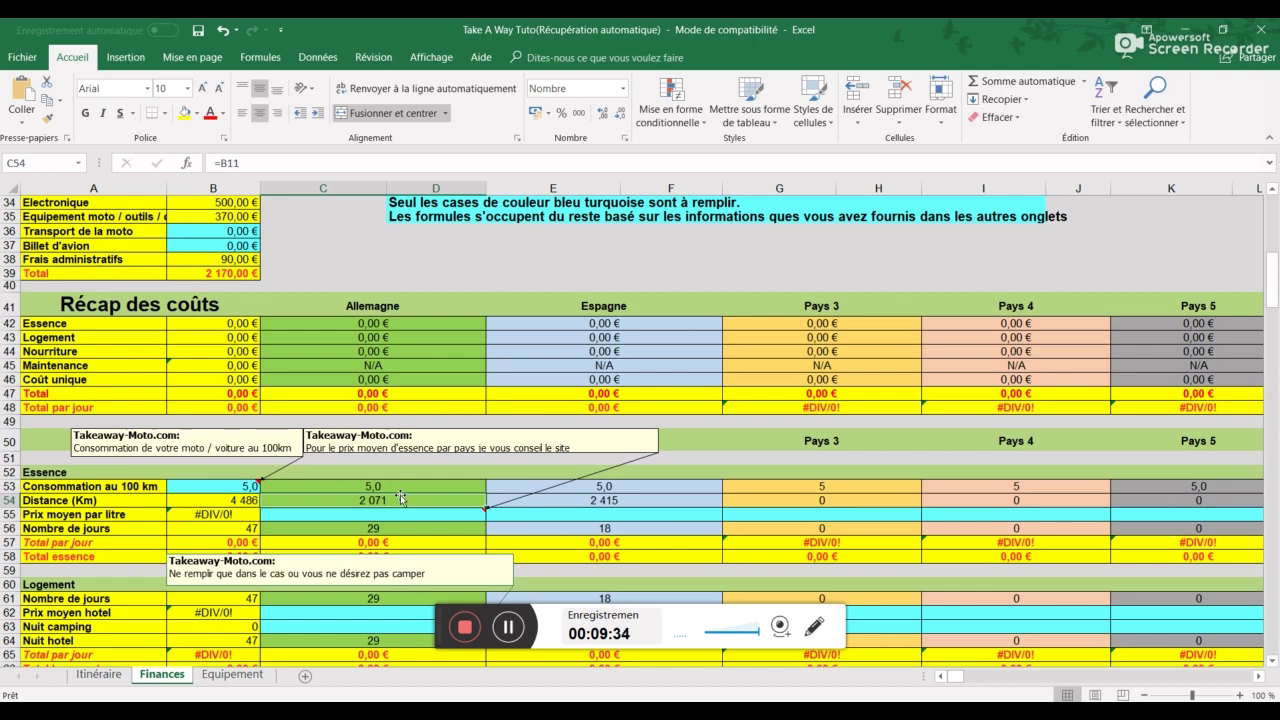
click(398, 517)
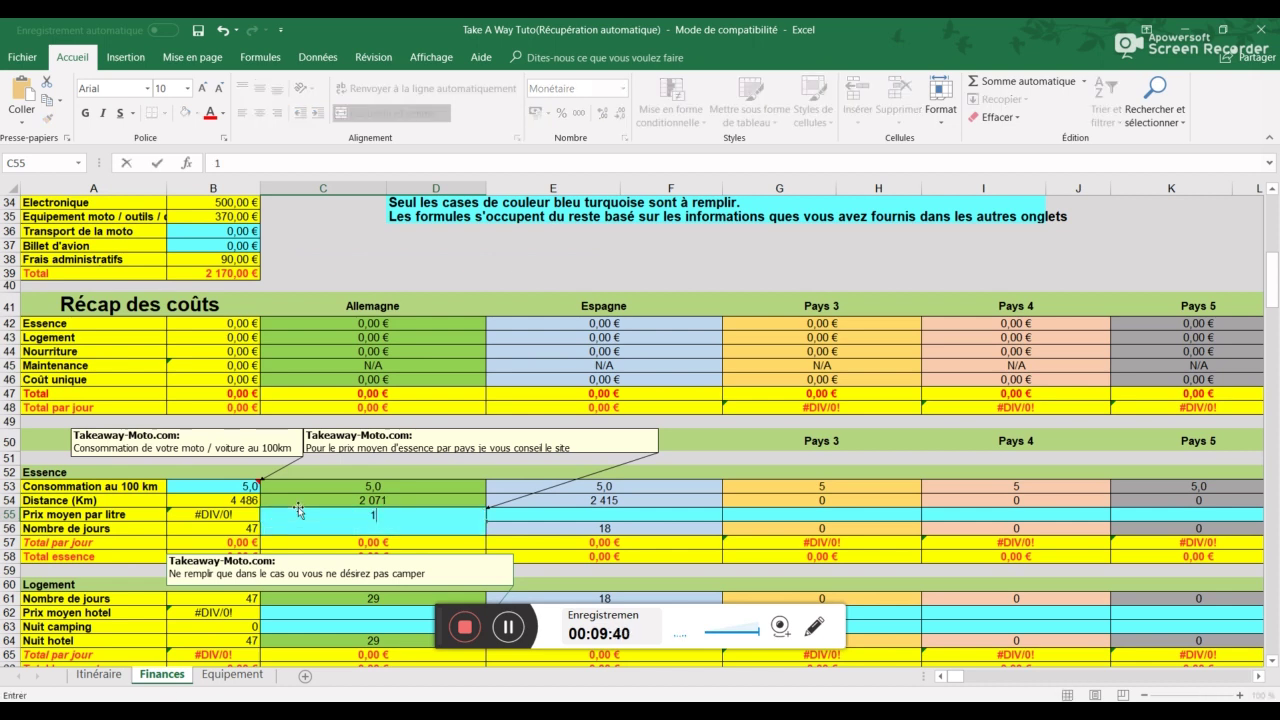
text(1,5)
key(Return)
click(616, 516)
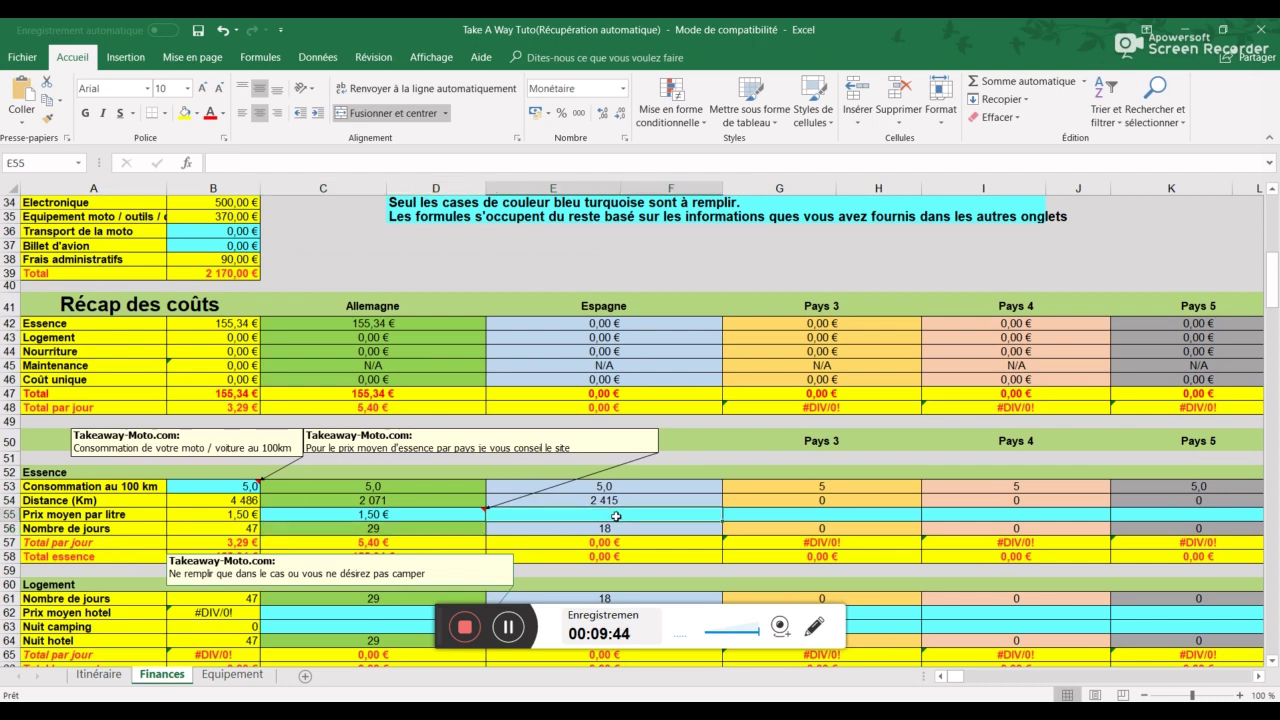
text(1,35)
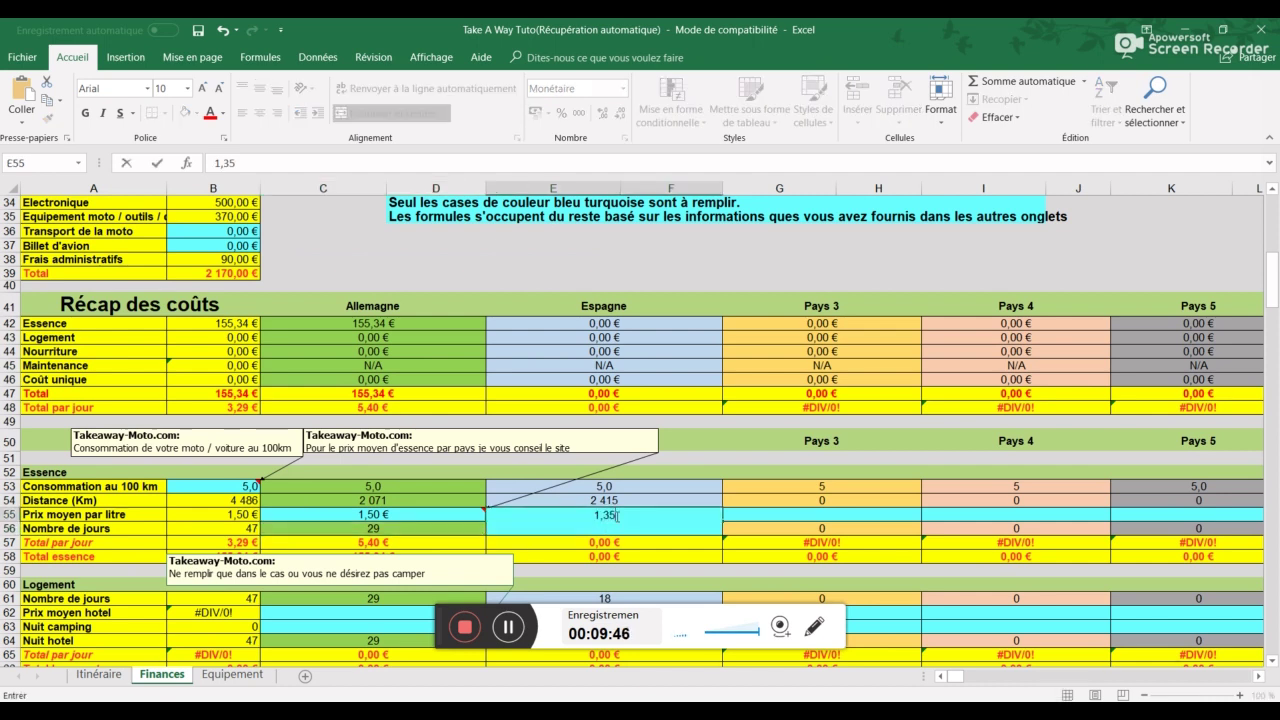
key(Return)
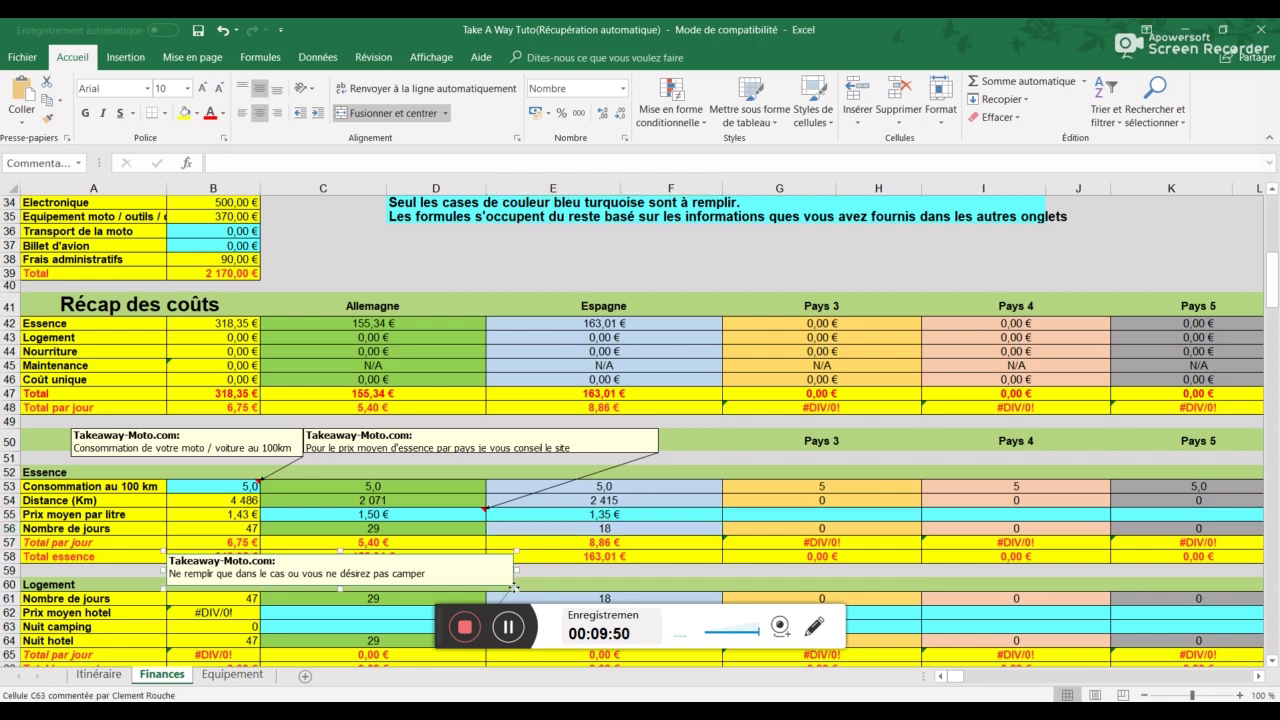
Move the comment about not camping clear of the Total essence row and inspect Allemagne's daily and total fuel formulas
drag(513, 580, 513, 595)
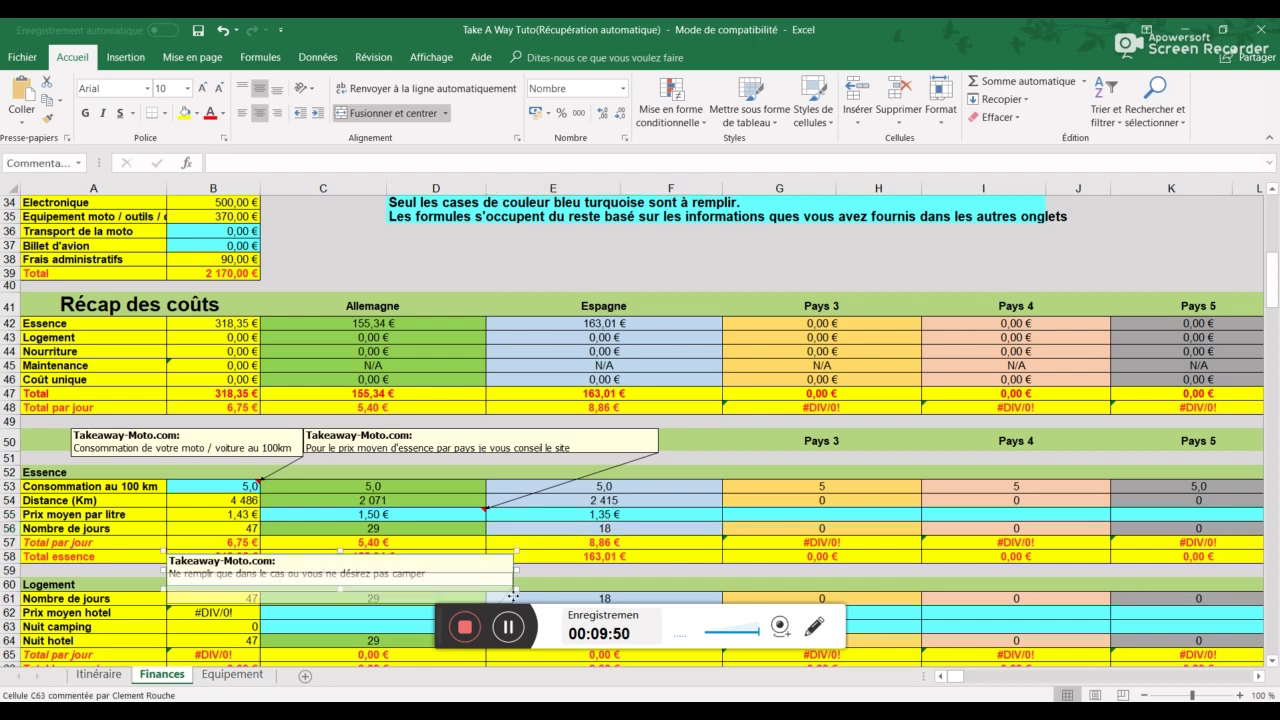
click(372, 543)
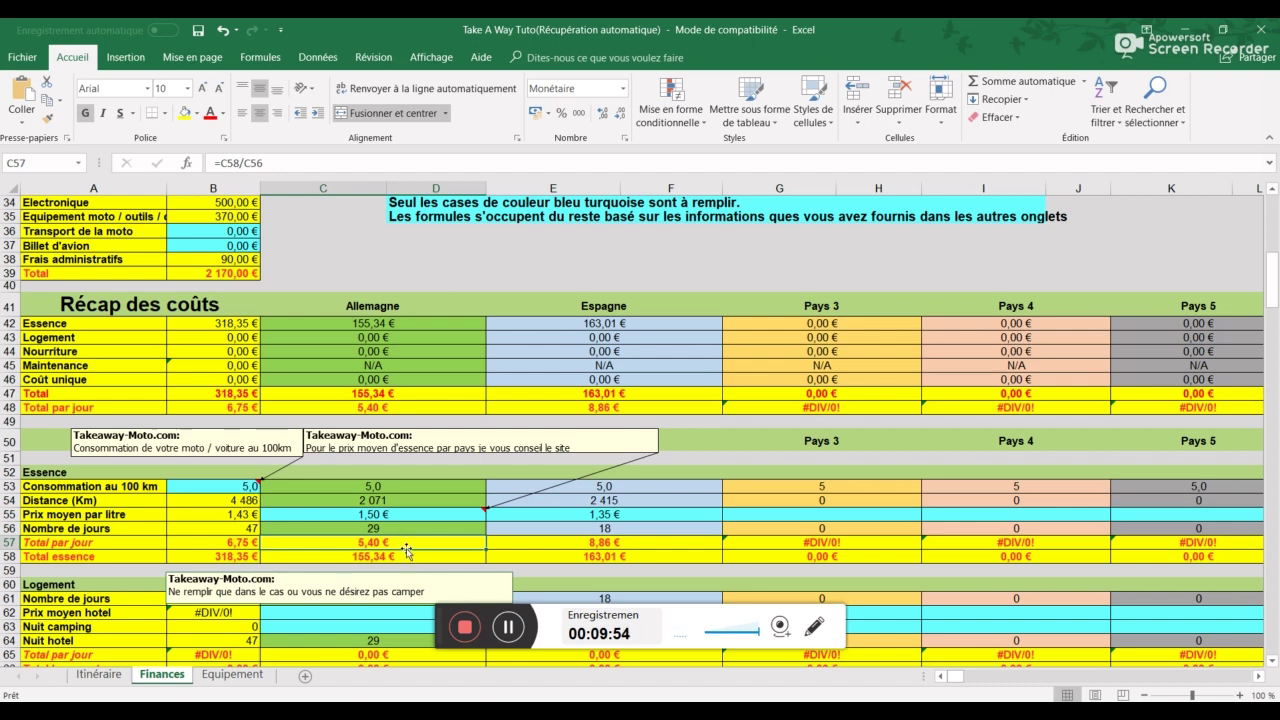
click(423, 562)
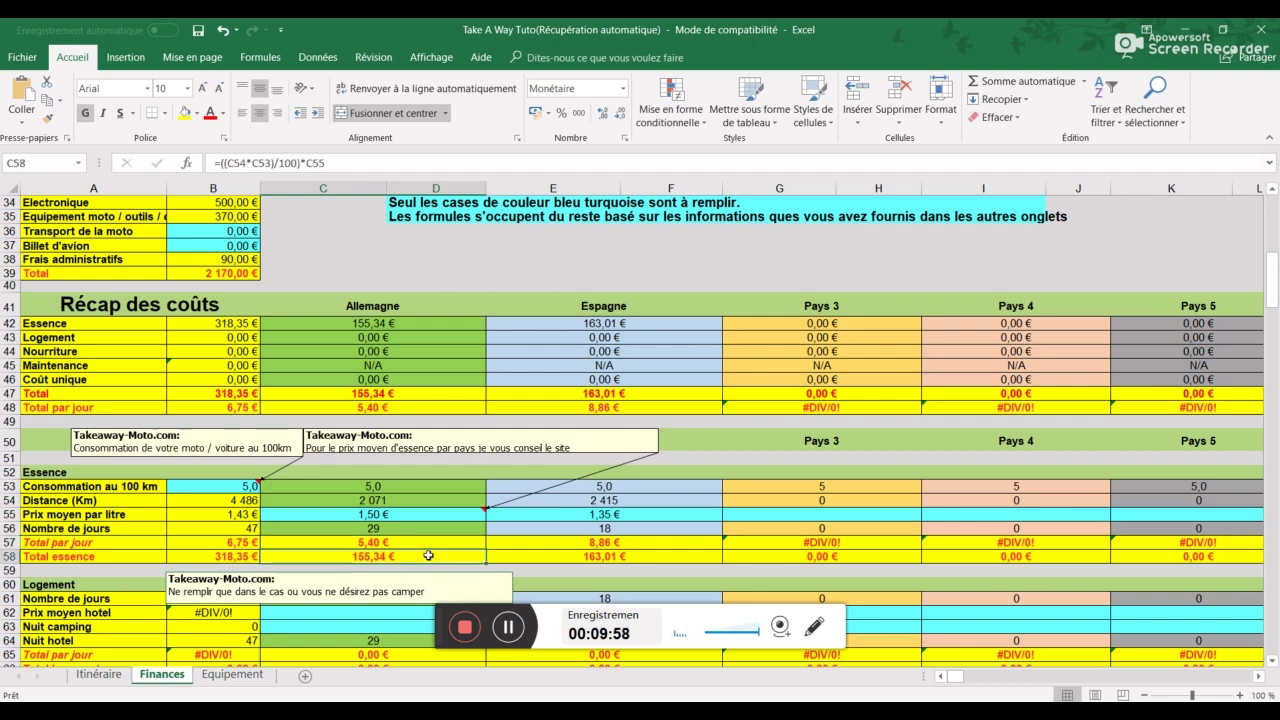
Trace the trip's overall fuel totals to the Essence line in Récap des coûts and the cost summary above
drag(235, 556, 237, 543)
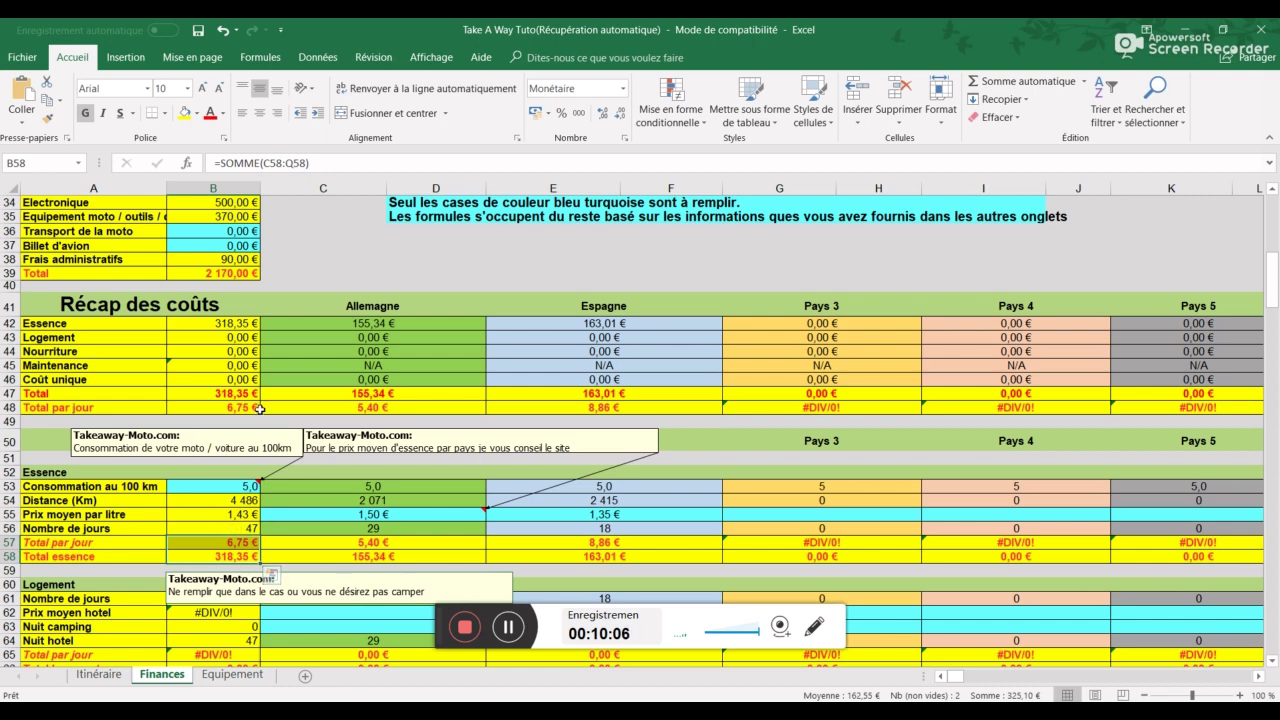
click(236, 323)
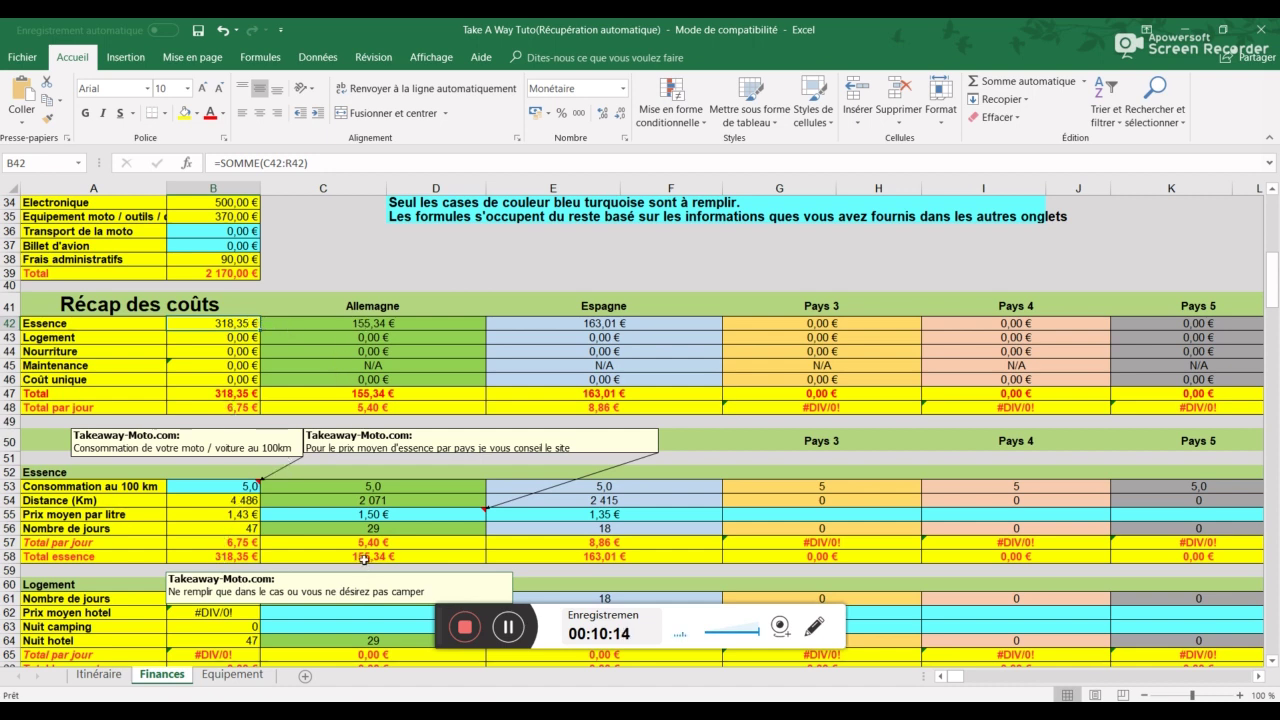
scroll(379, 394, up, 4)
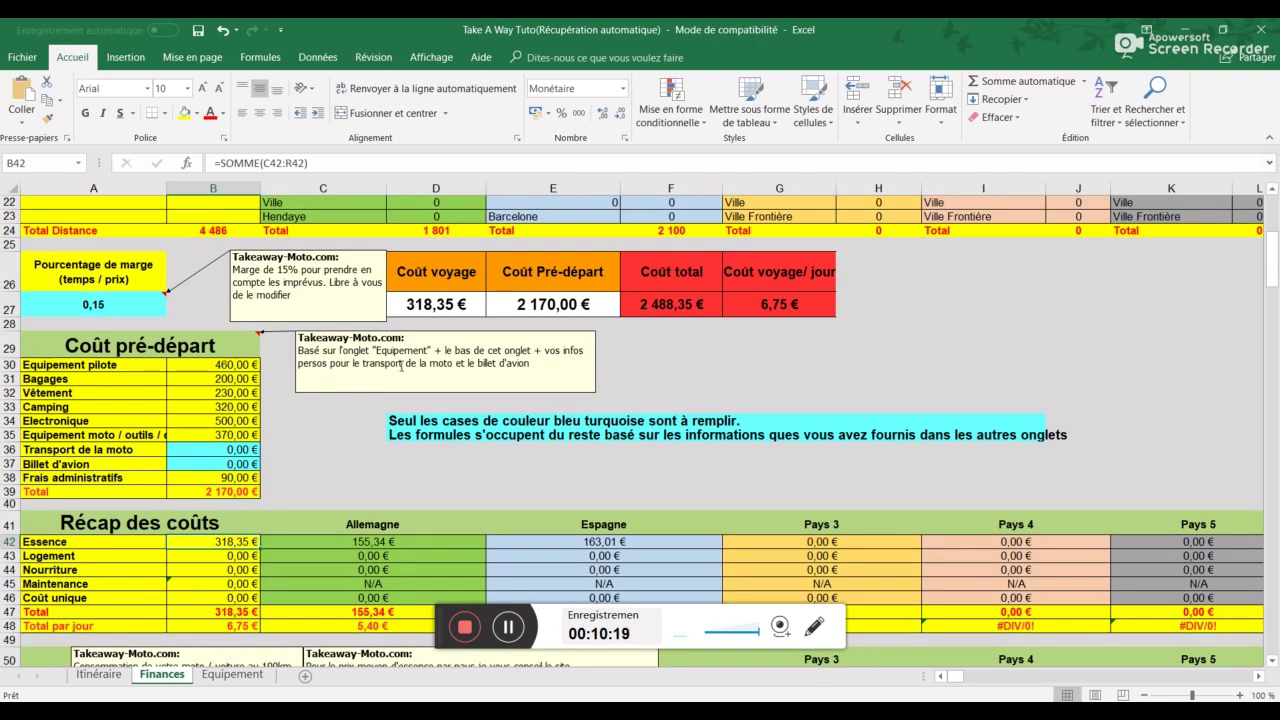
Move the comment about not camping clear of the Logement section's Nombre de jours row and inspect the overall days formula
scroll(401, 366, down, 4)
scroll(366, 387, down, 2)
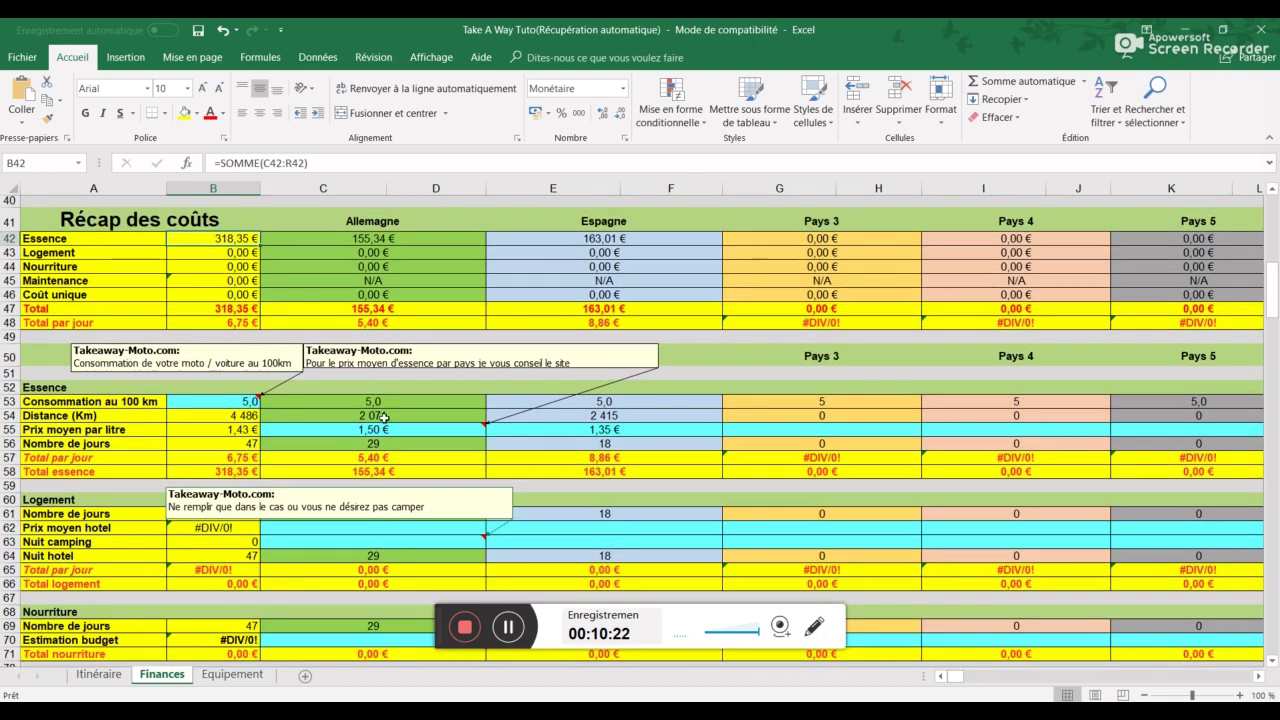
drag(508, 519, 495, 488)
click(191, 518)
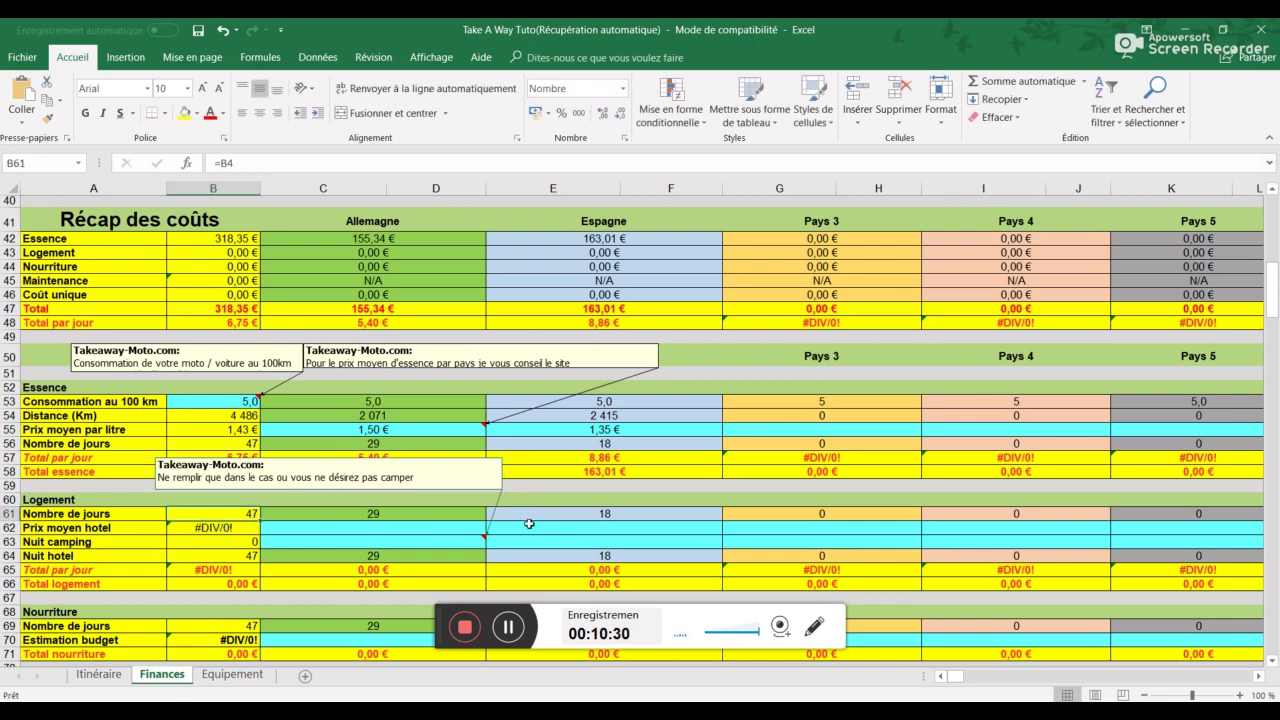
Set the average hotel price (Prix moyen hotel) to 19 for Allemagne and 21 for Espagne
click(430, 530)
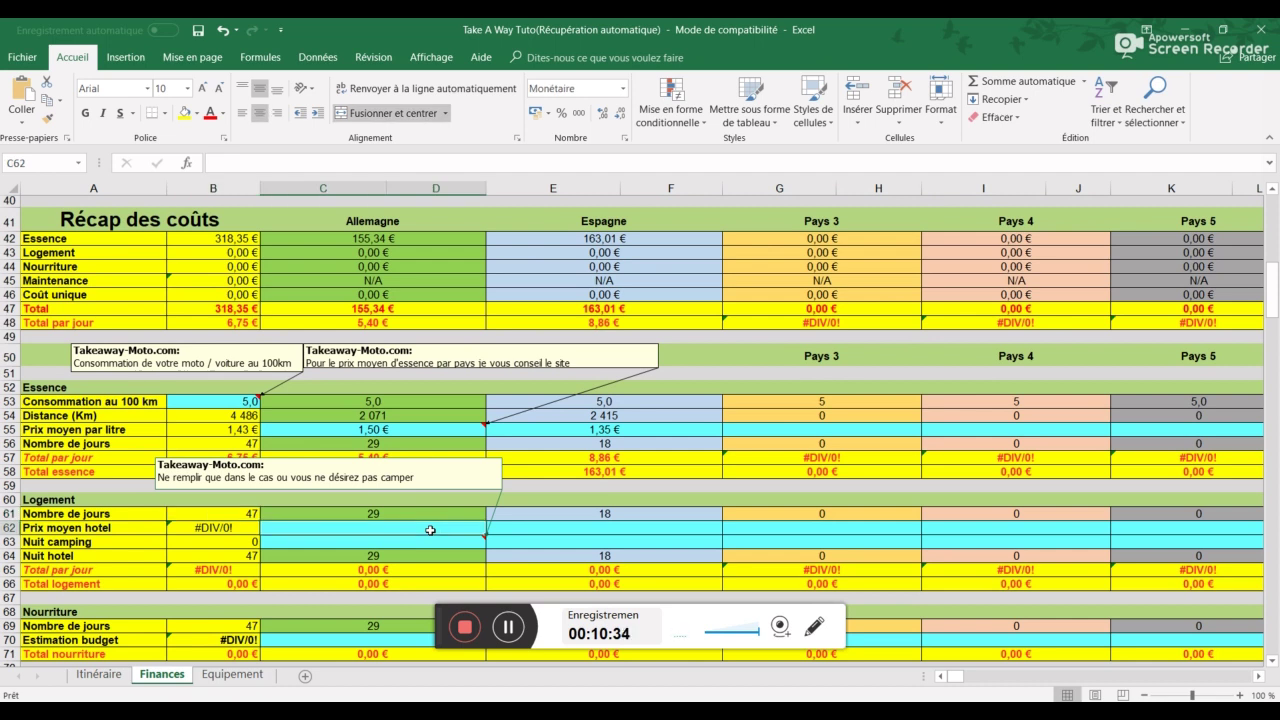
text(1)
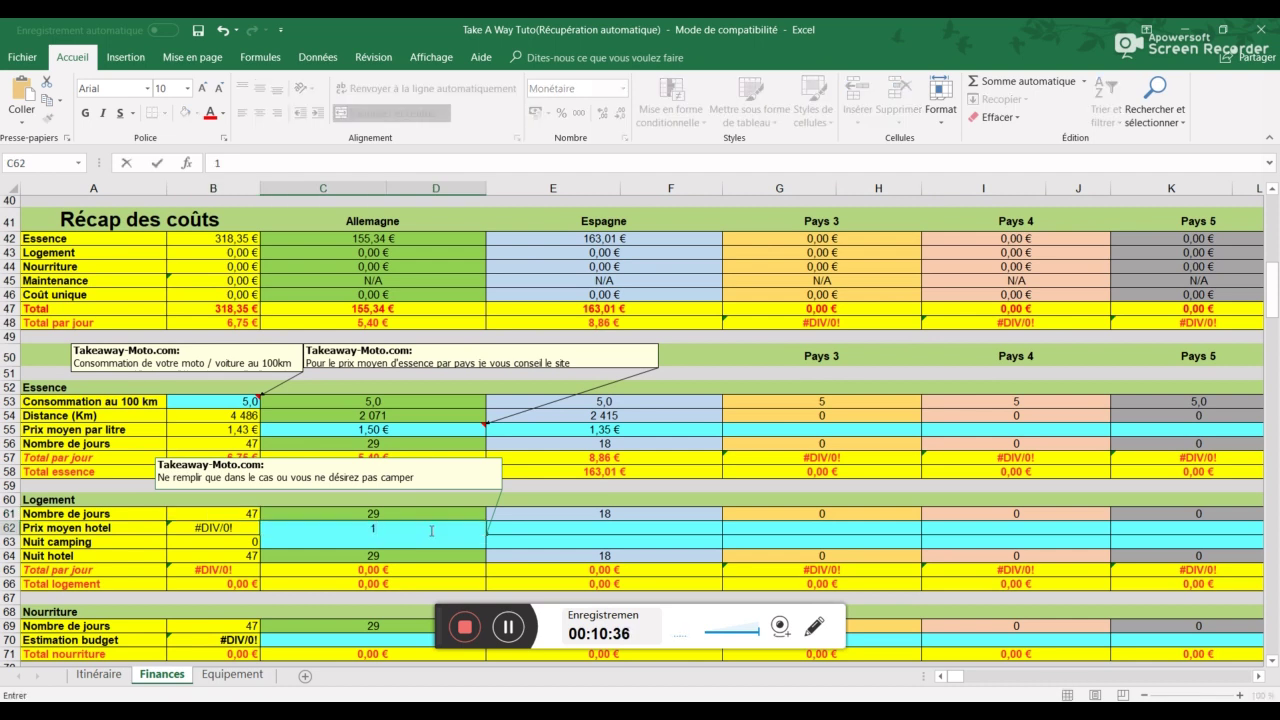
text(9)
key(Tab)
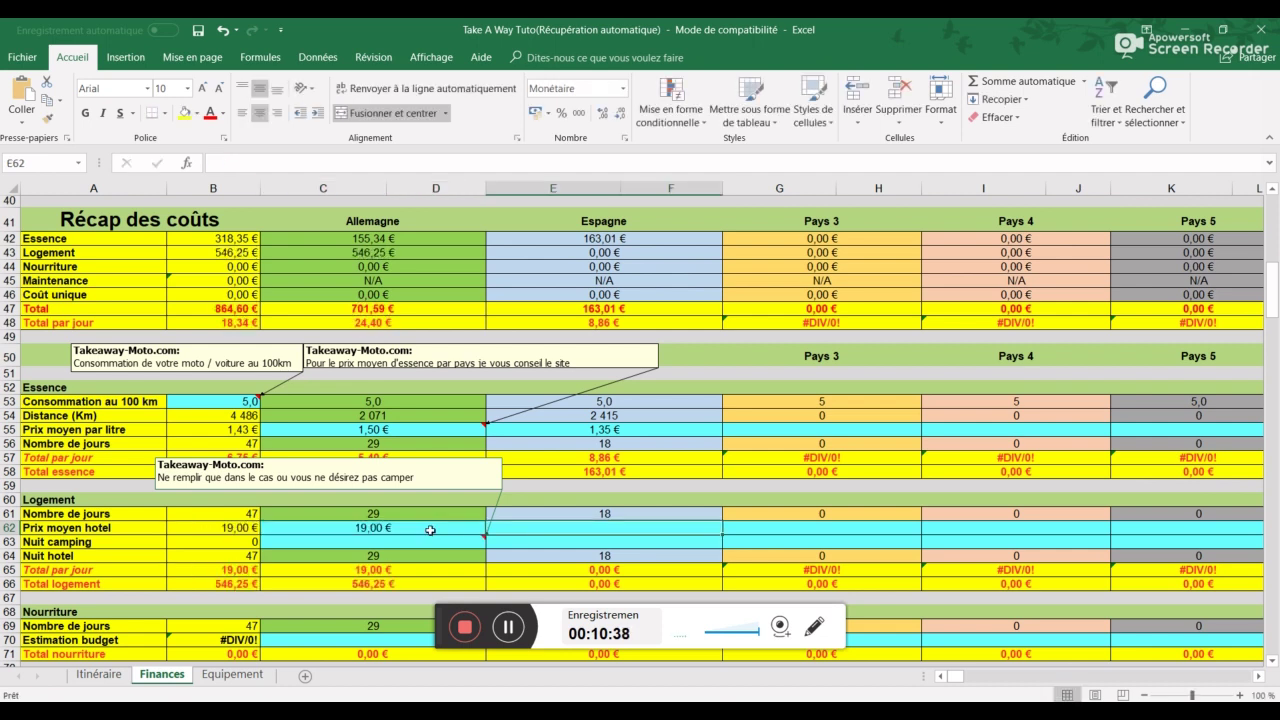
text(21)
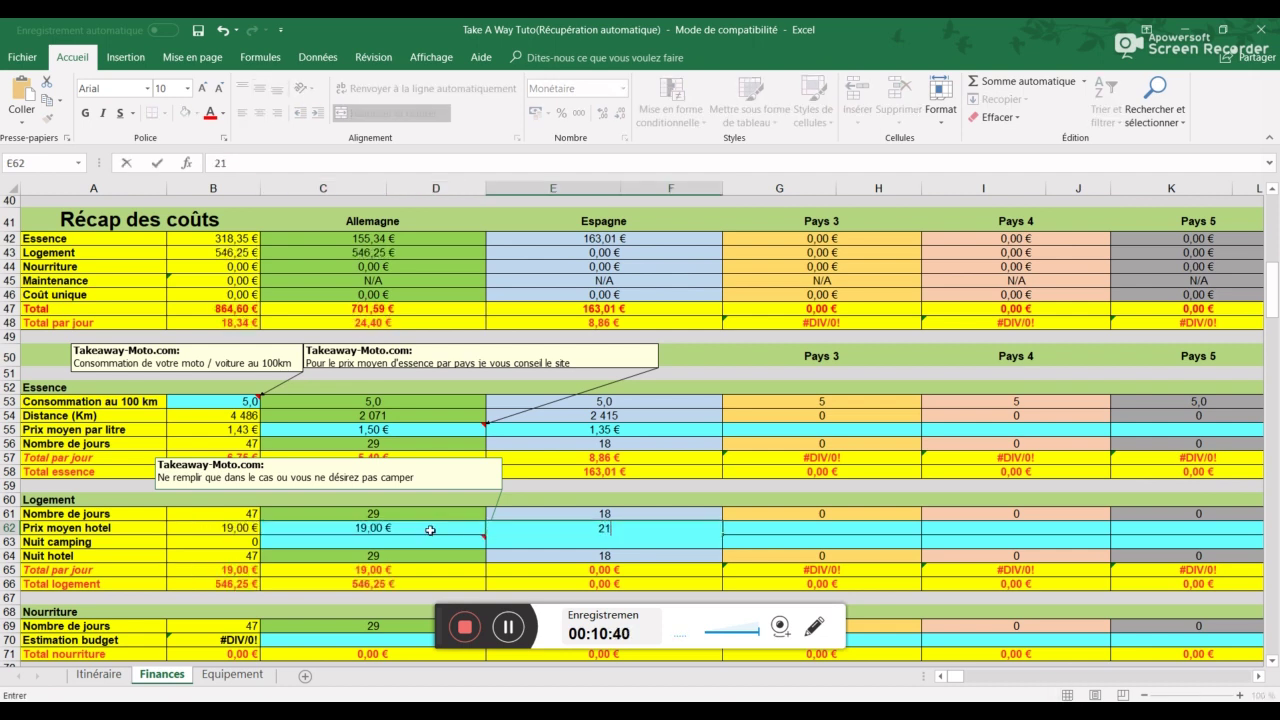
key(Return)
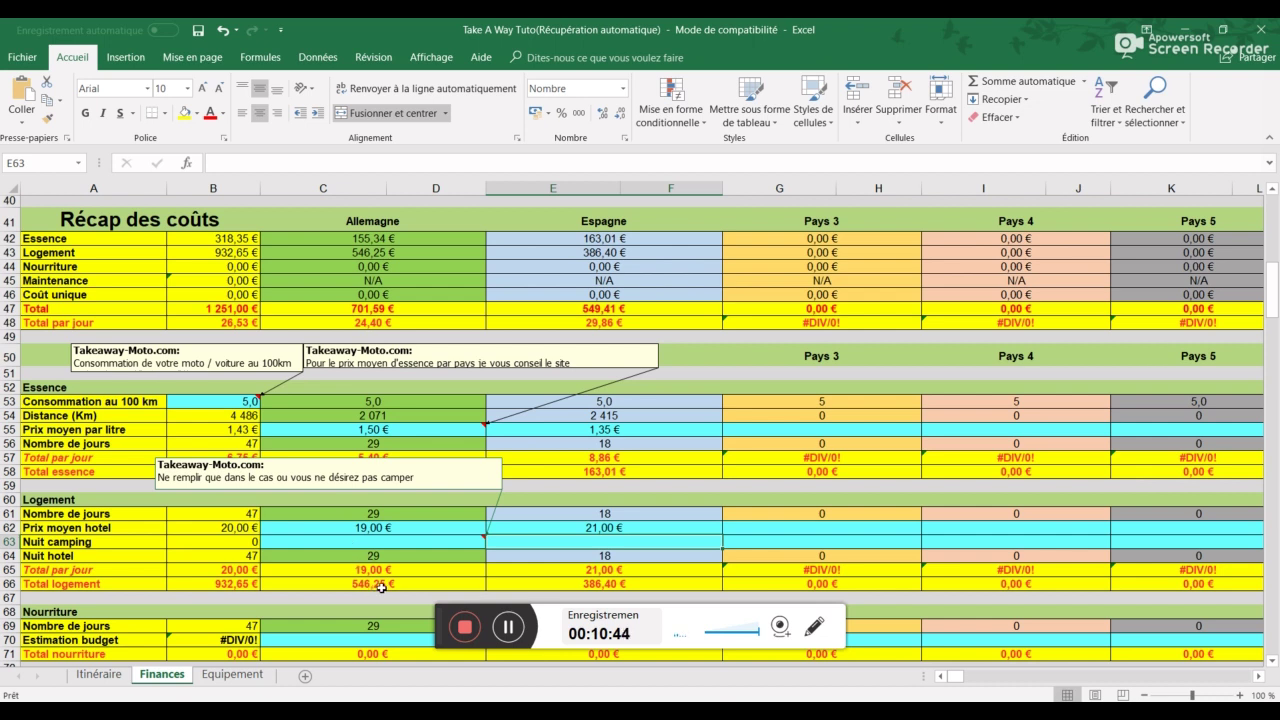
Enter the number of camping nights (Nuit camping) as 5 for Allemagne and 3 for Espagne
click(332, 543)
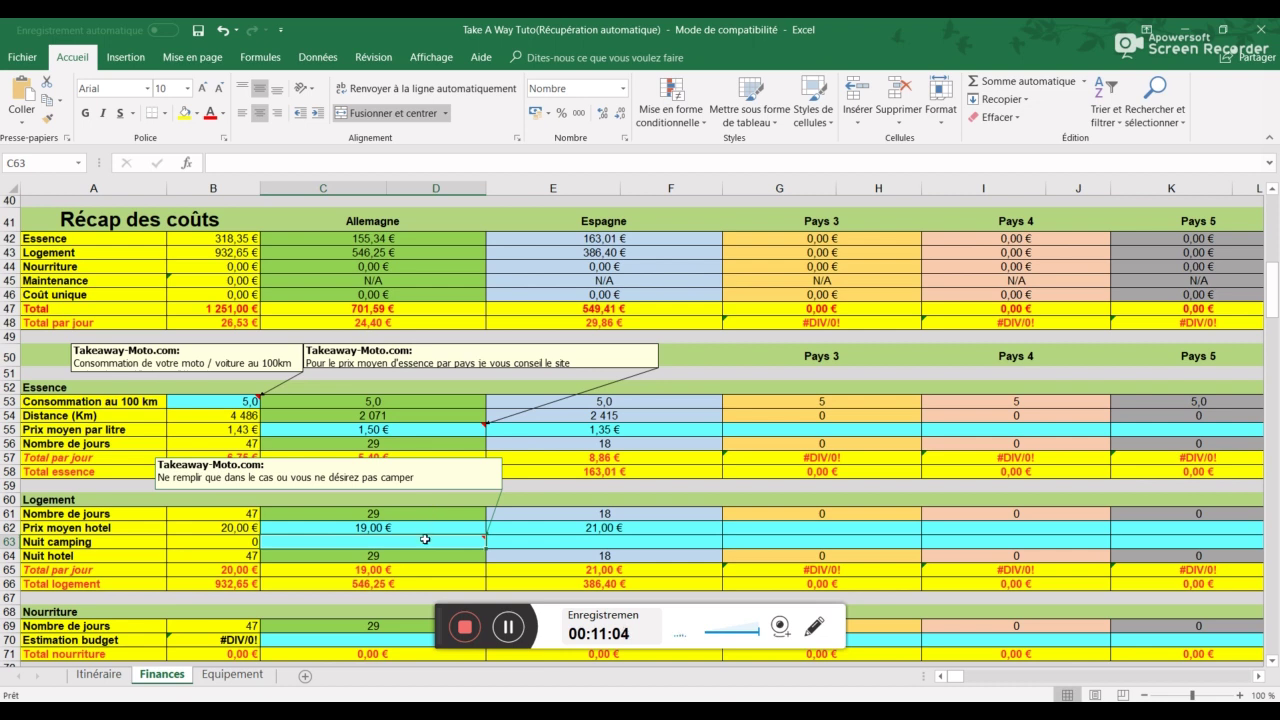
text(5)
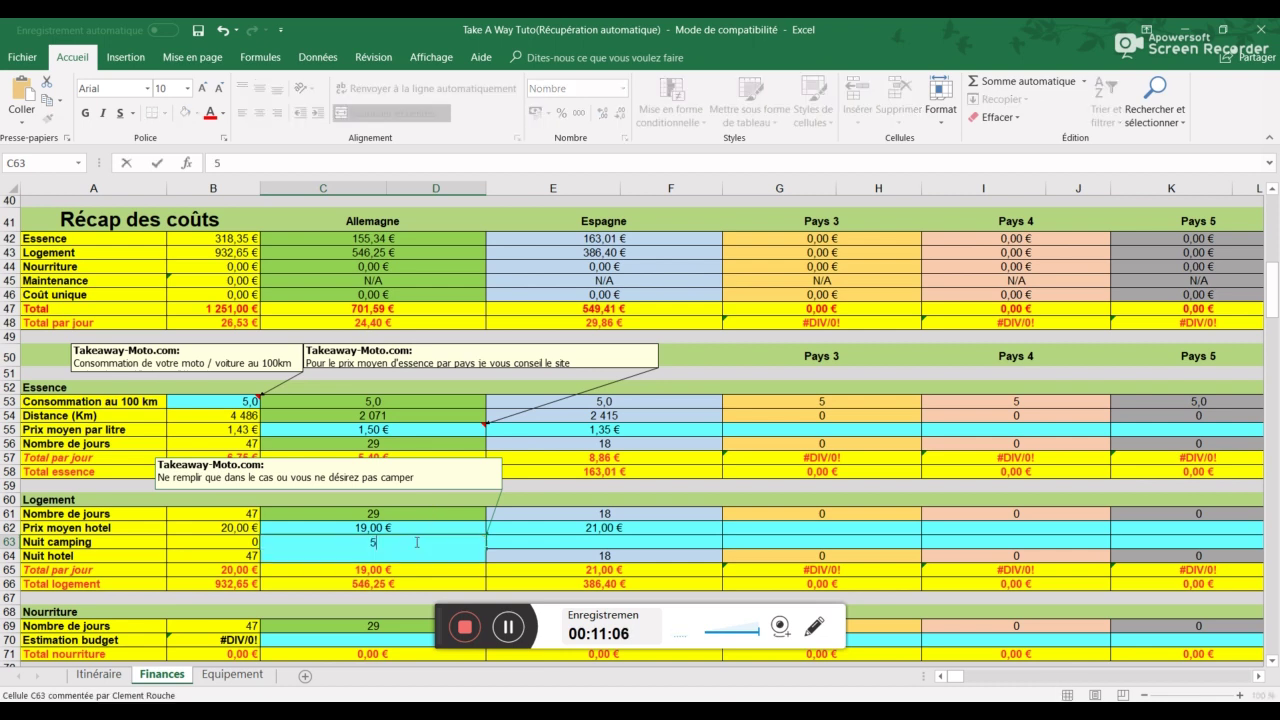
key(Tab)
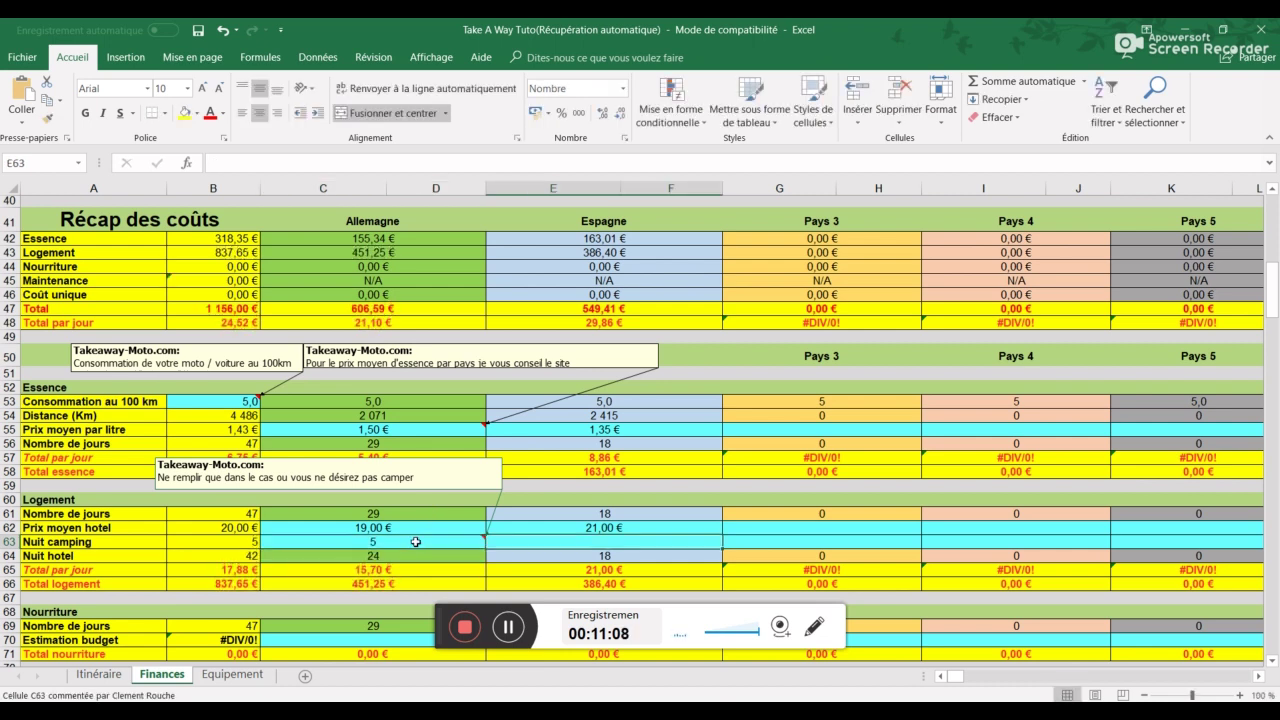
text(3)
key(Return)
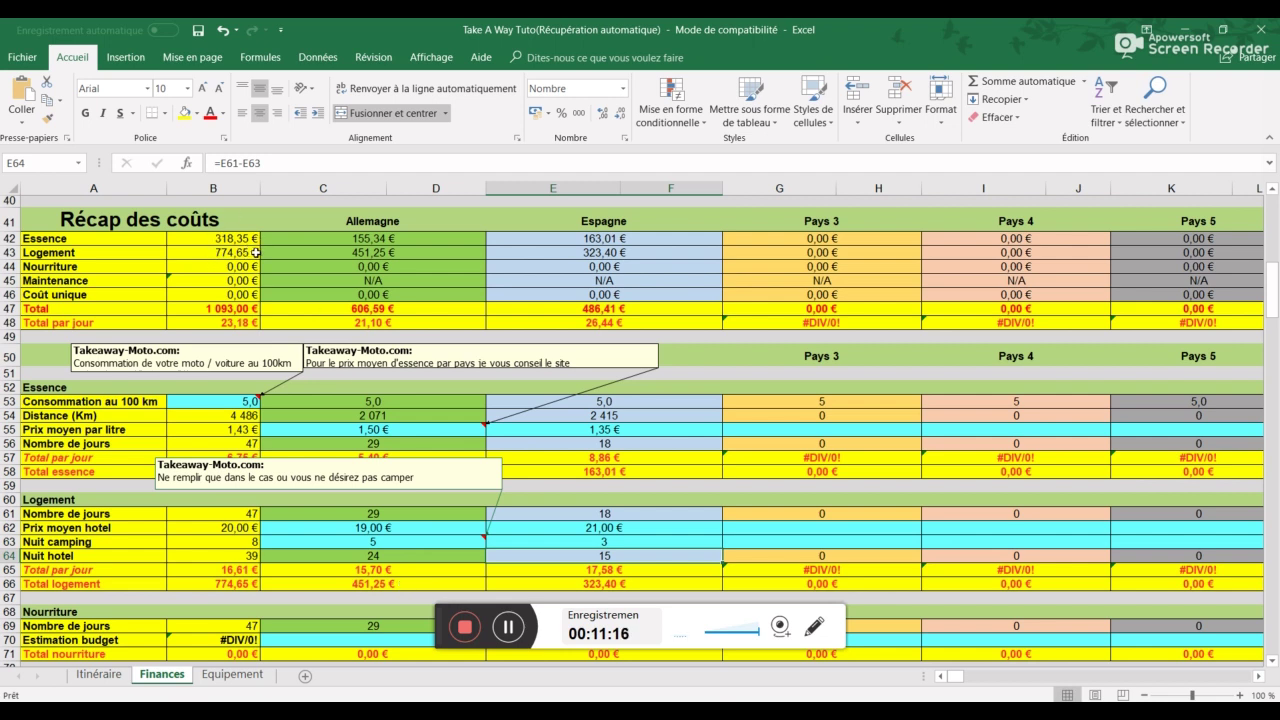
Set the Nourriture section's Estimation budget to 17 for Allemagne and 23 for Espagne
scroll(415, 335, down, 4)
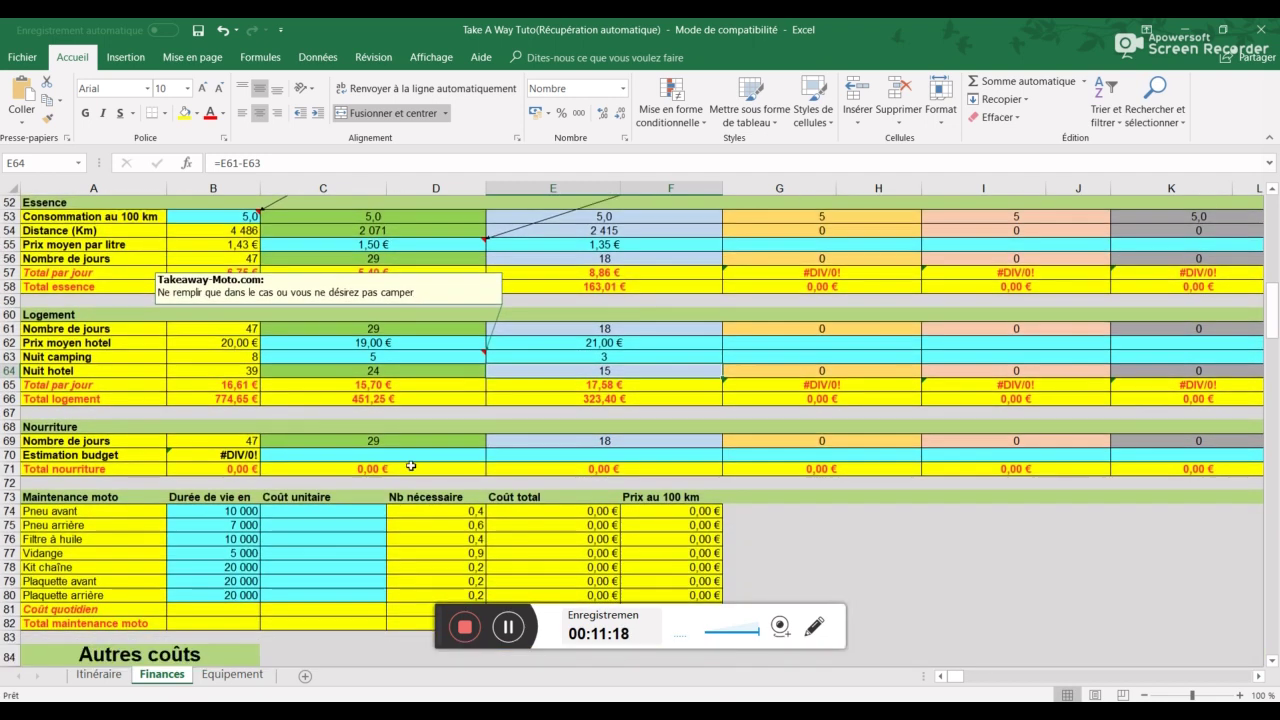
click(407, 456)
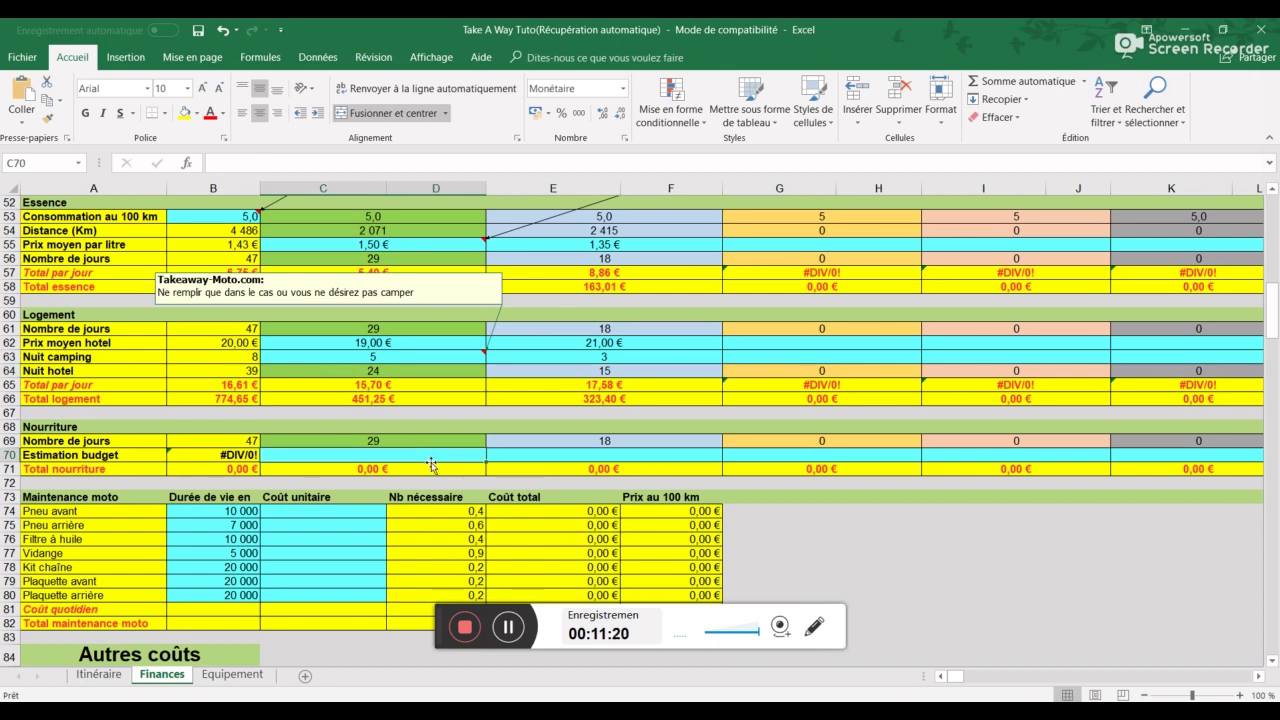
text(17)
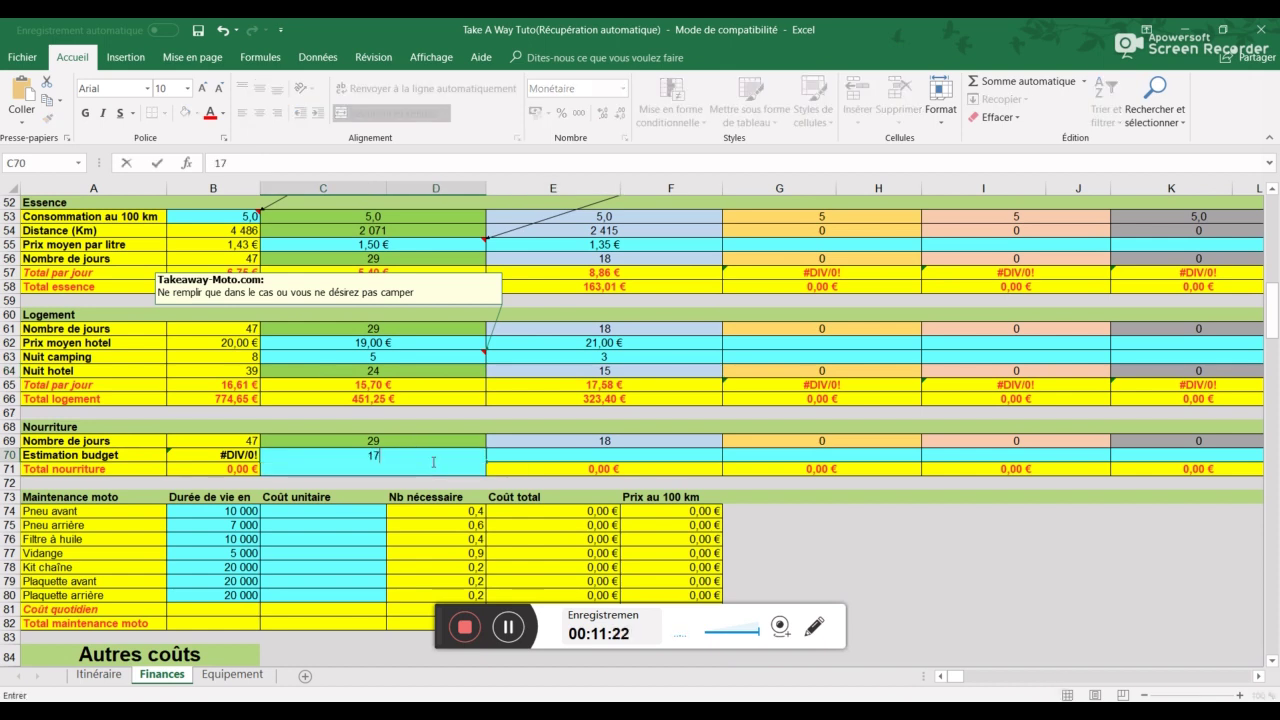
key(Tab)
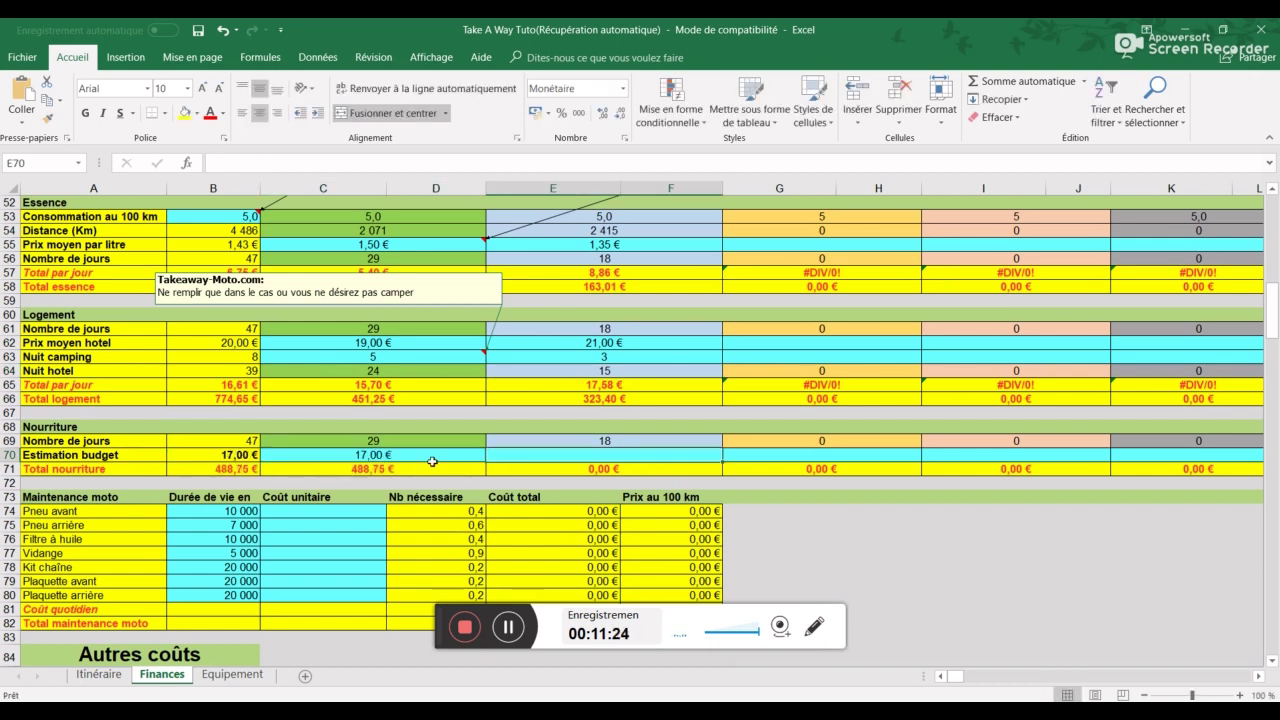
text(23)
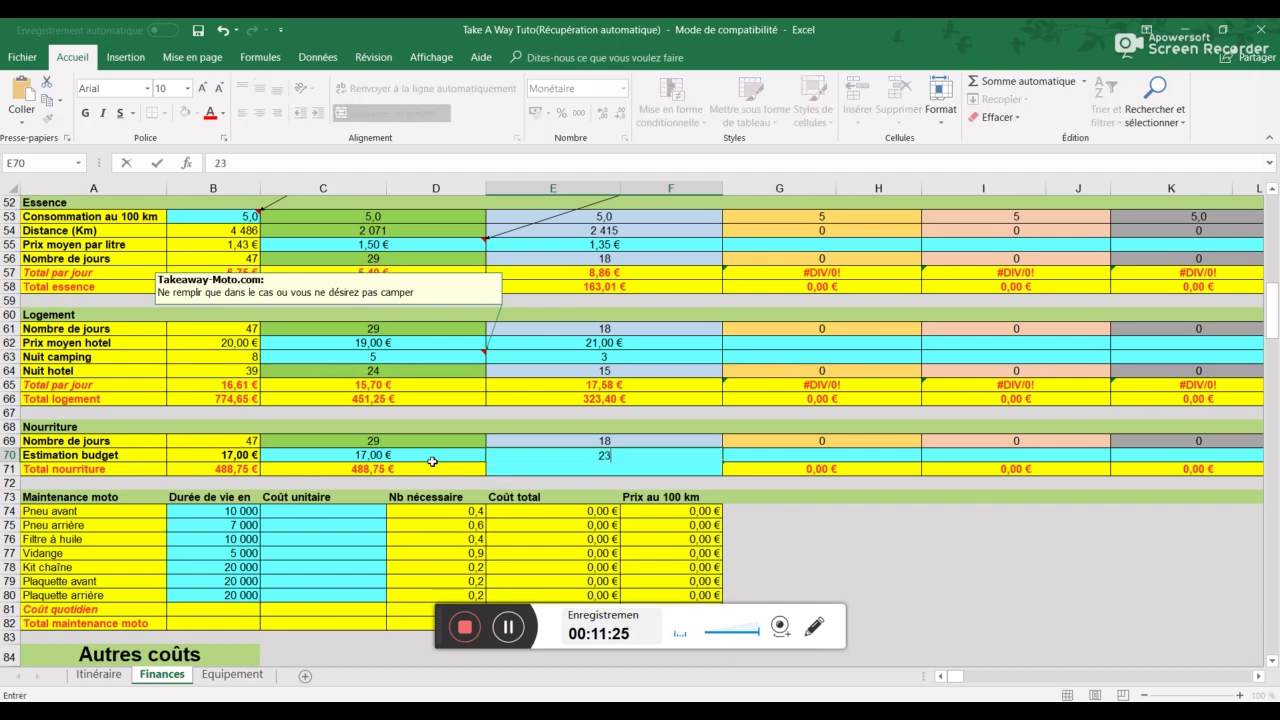
key(Return)
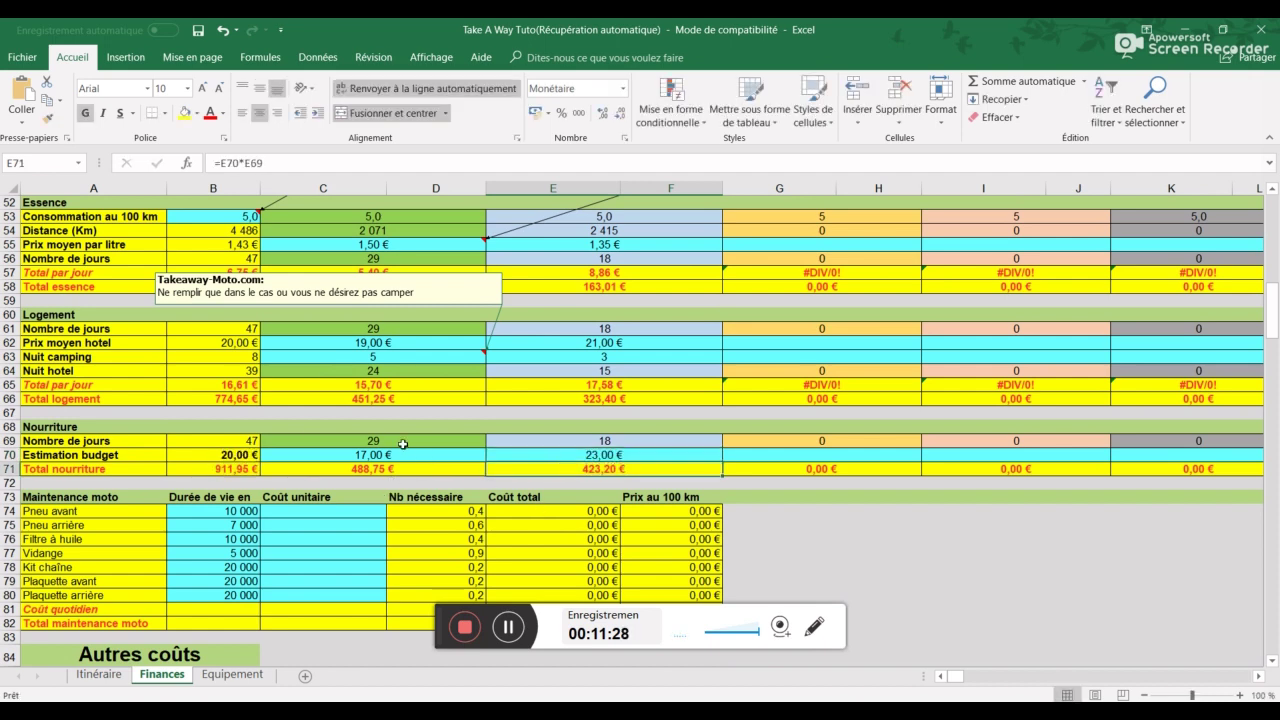
Inspect the overall and Allemagne formulas on the Nourriture line of Récap des coûts
scroll(278, 440, up, 8)
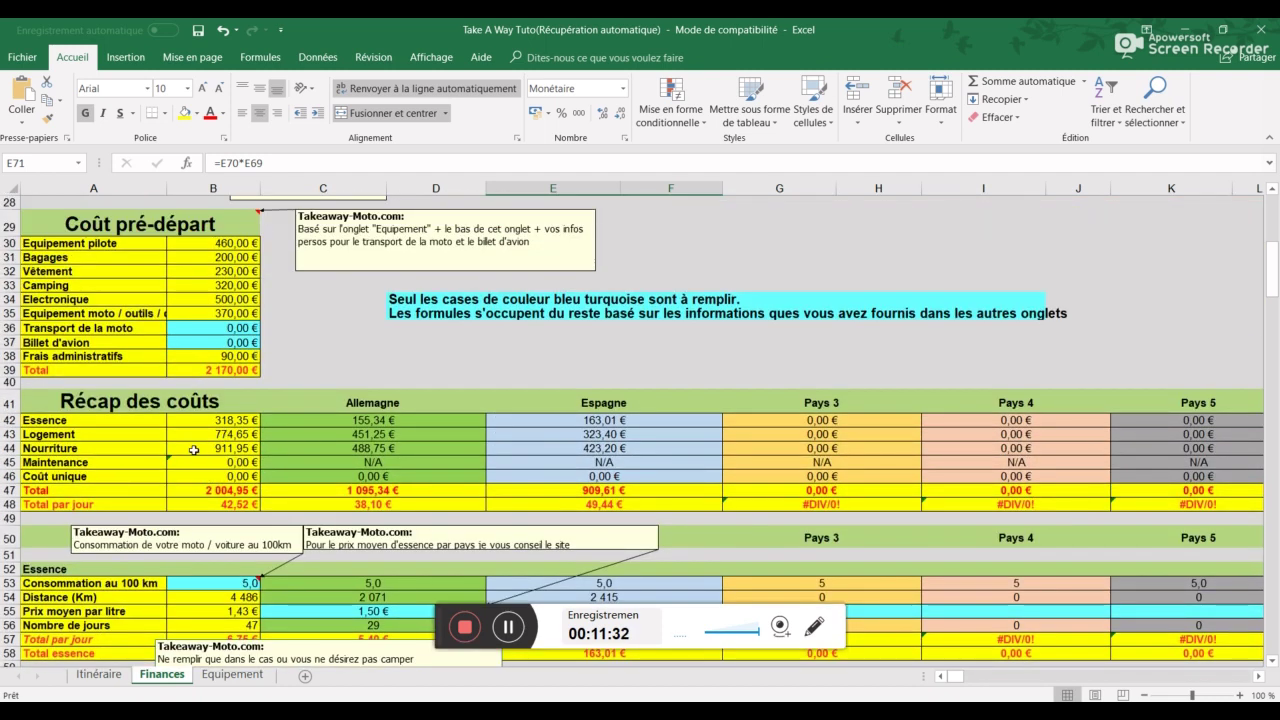
click(158, 405)
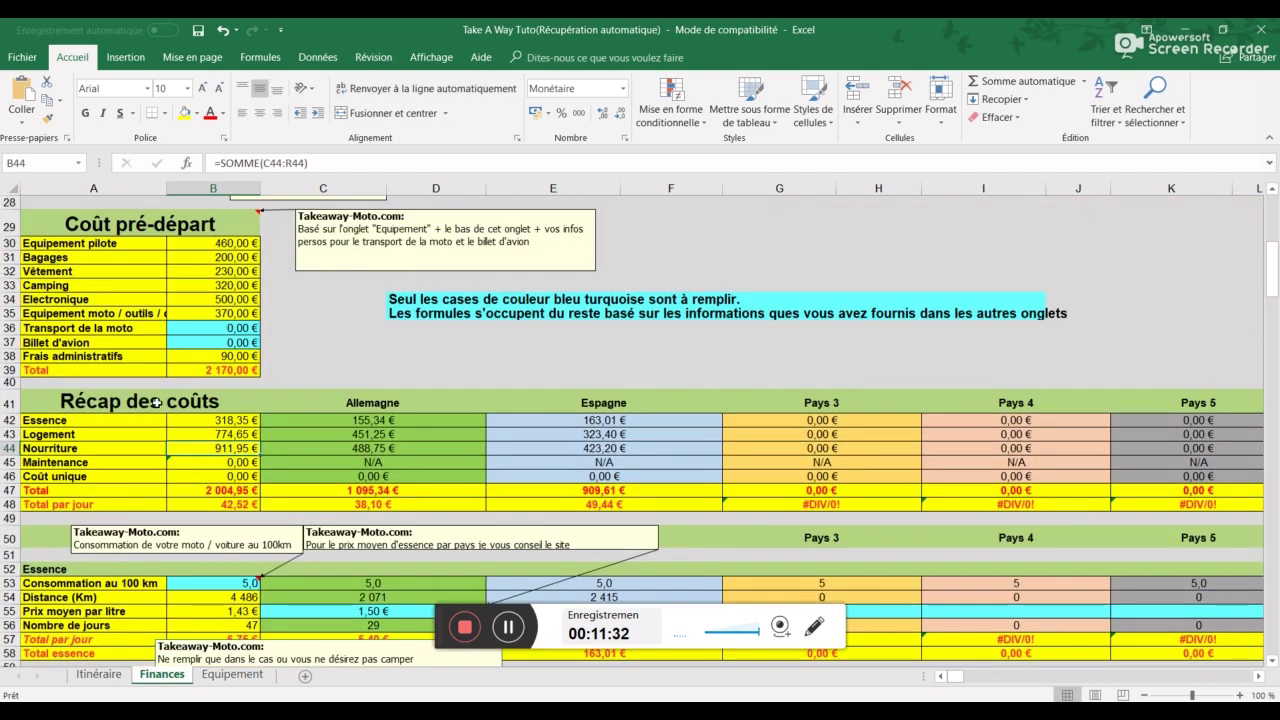
click(372, 448)
Review the parts listed under Maintenance moto and their Durée de vie values
scroll(372, 455, down, 5)
scroll(372, 460, down, 5)
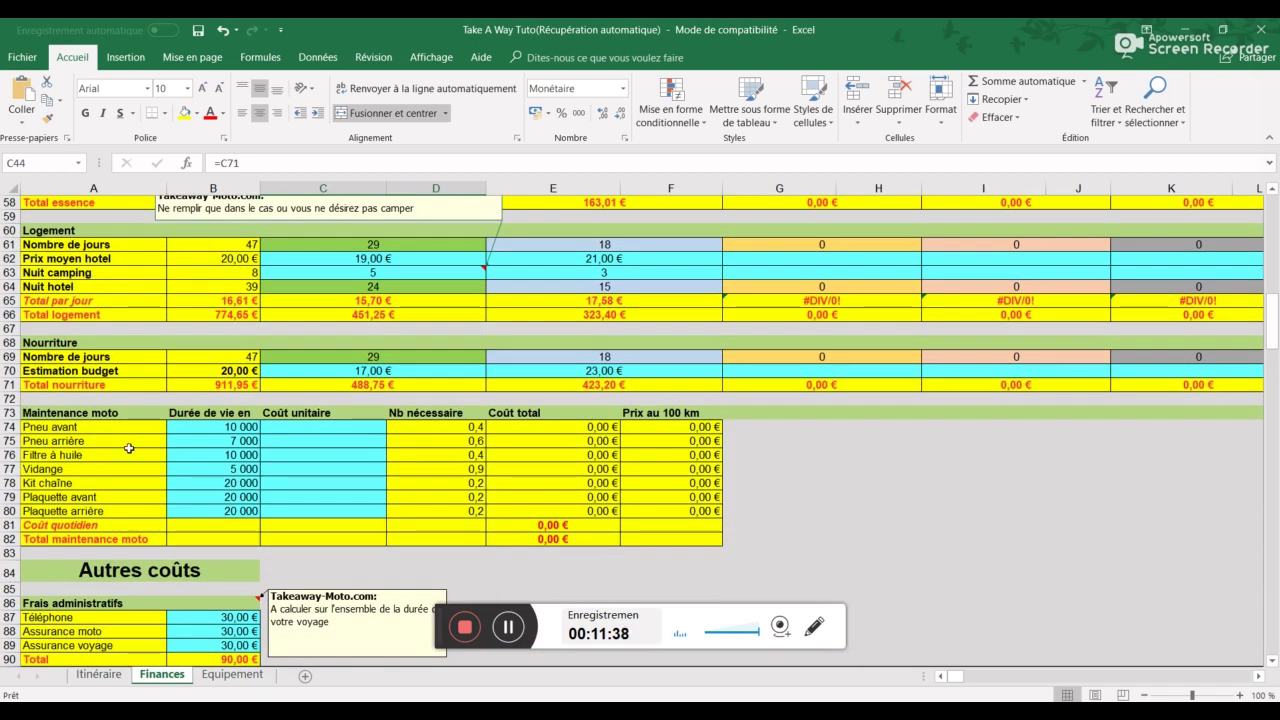
drag(118, 428, 132, 505)
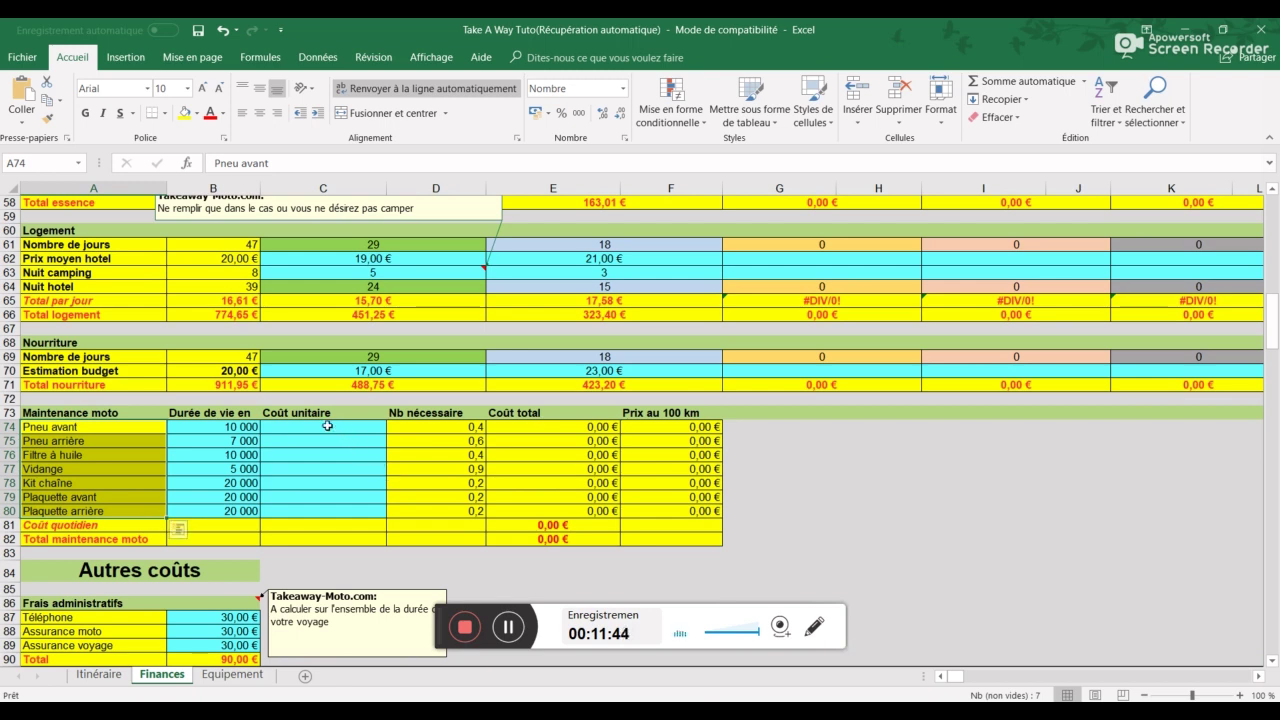
drag(203, 431, 206, 512)
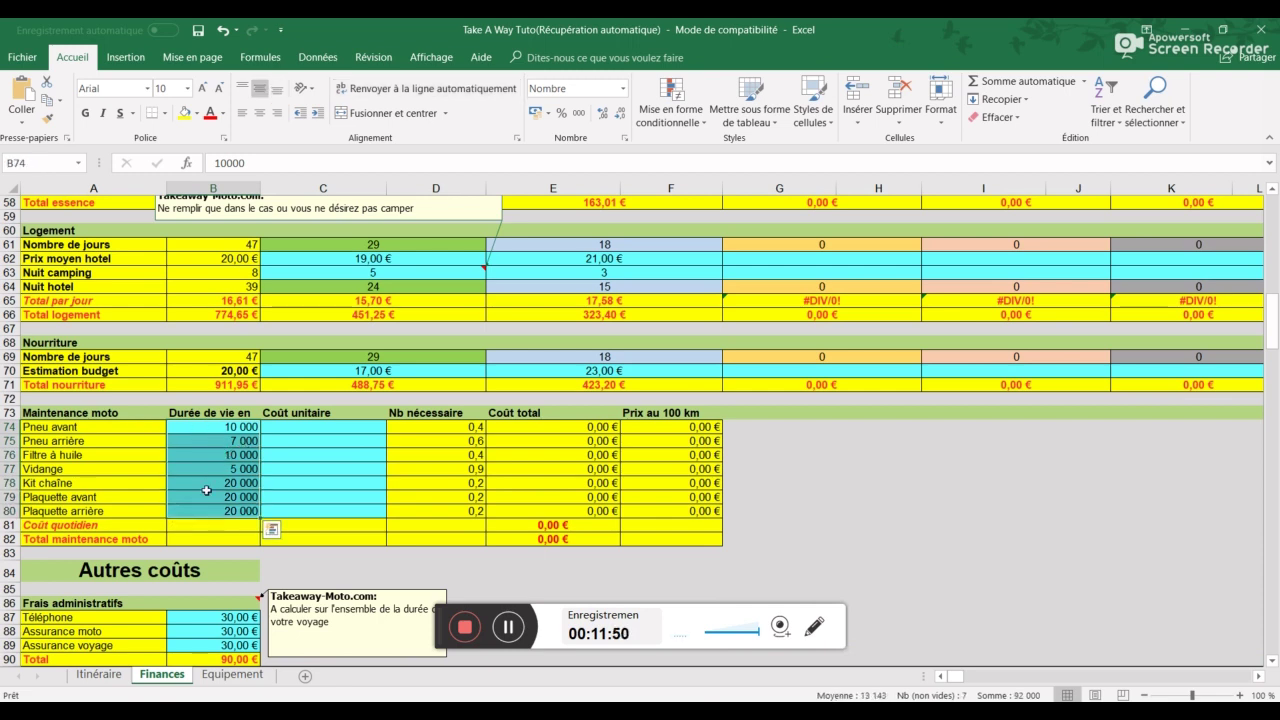
Set the Coût unitaire to 80 for Pneu avant, 120 for Pneu arrière, 5 for Filtre à huile and 7 for Vidange
click(367, 424)
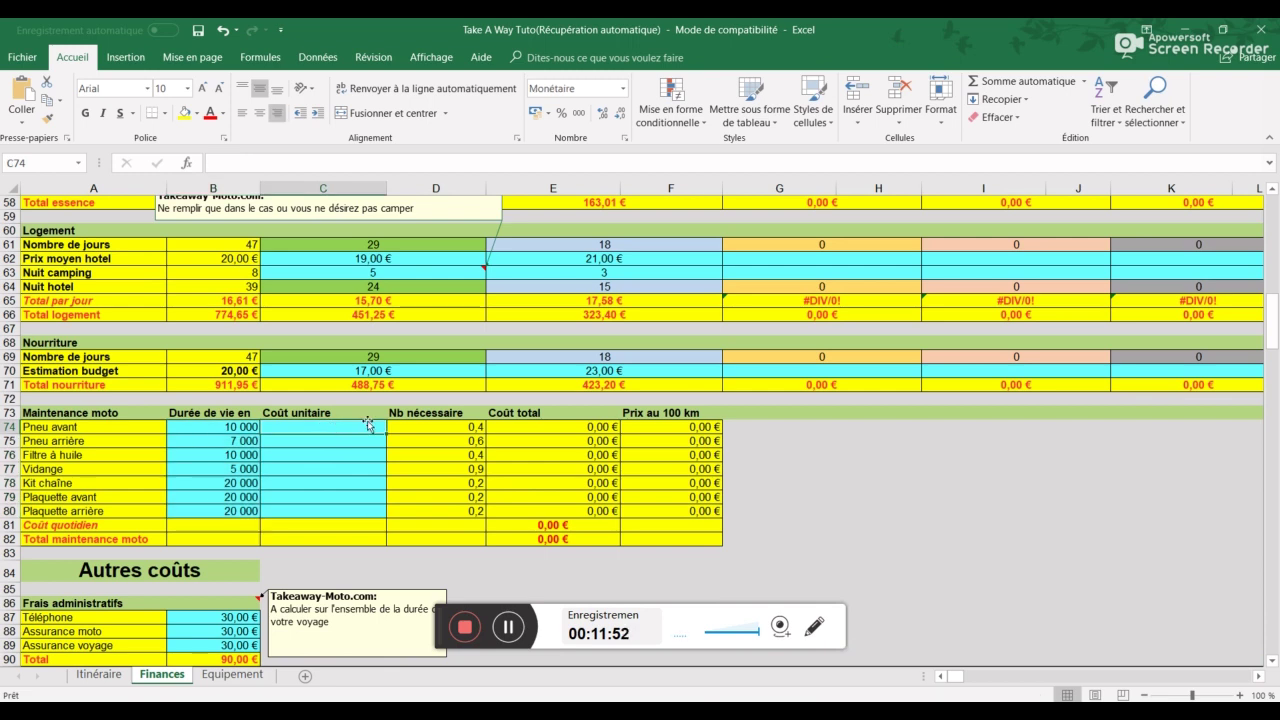
text(80)
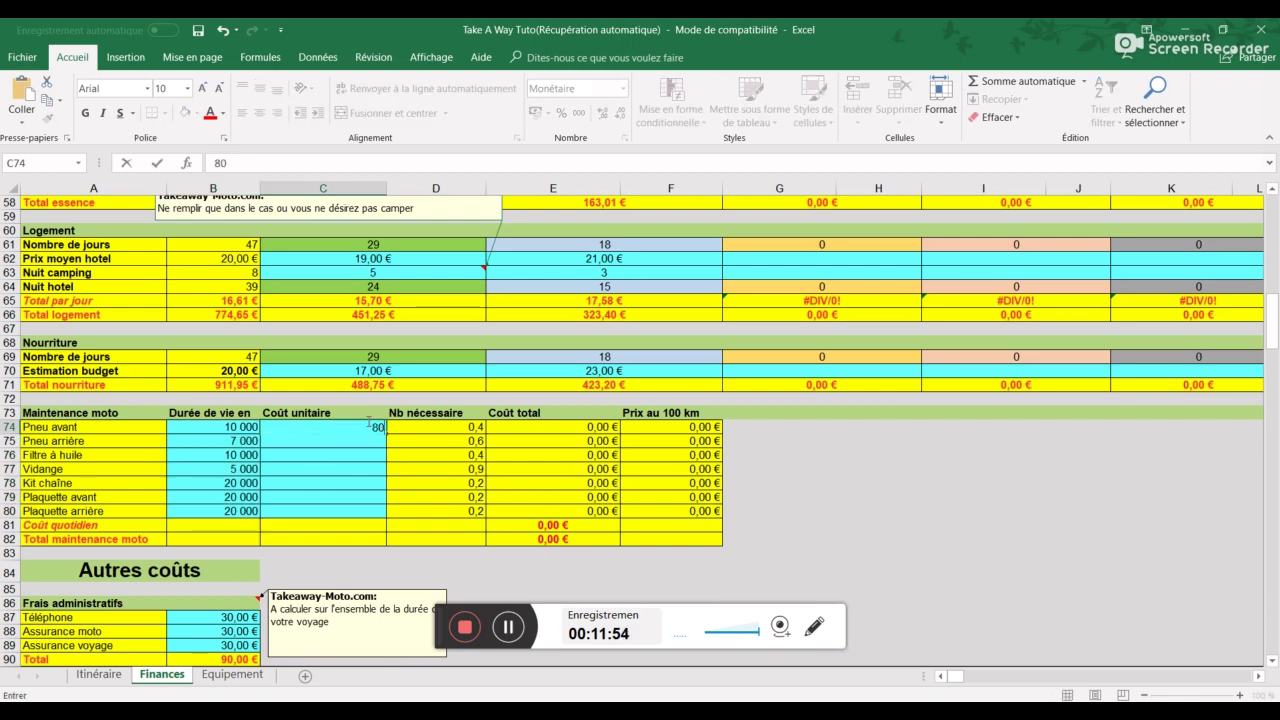
key(Return)
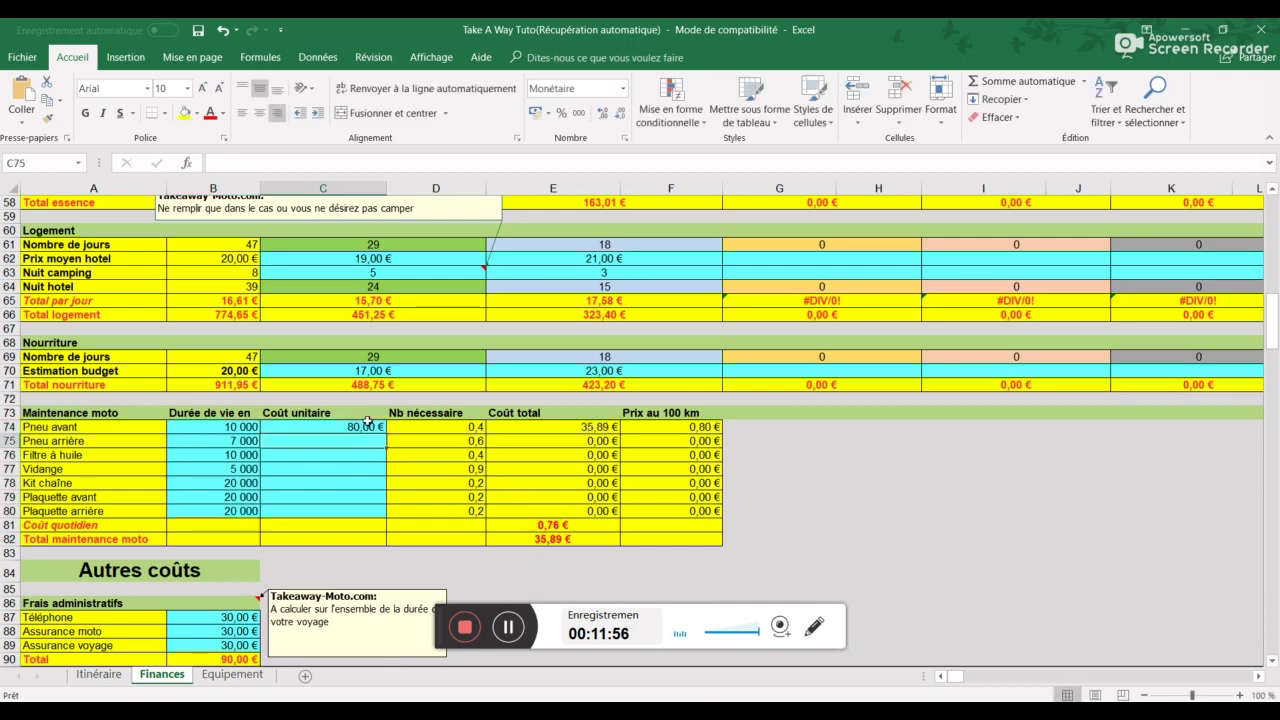
text(120)
key(Return)
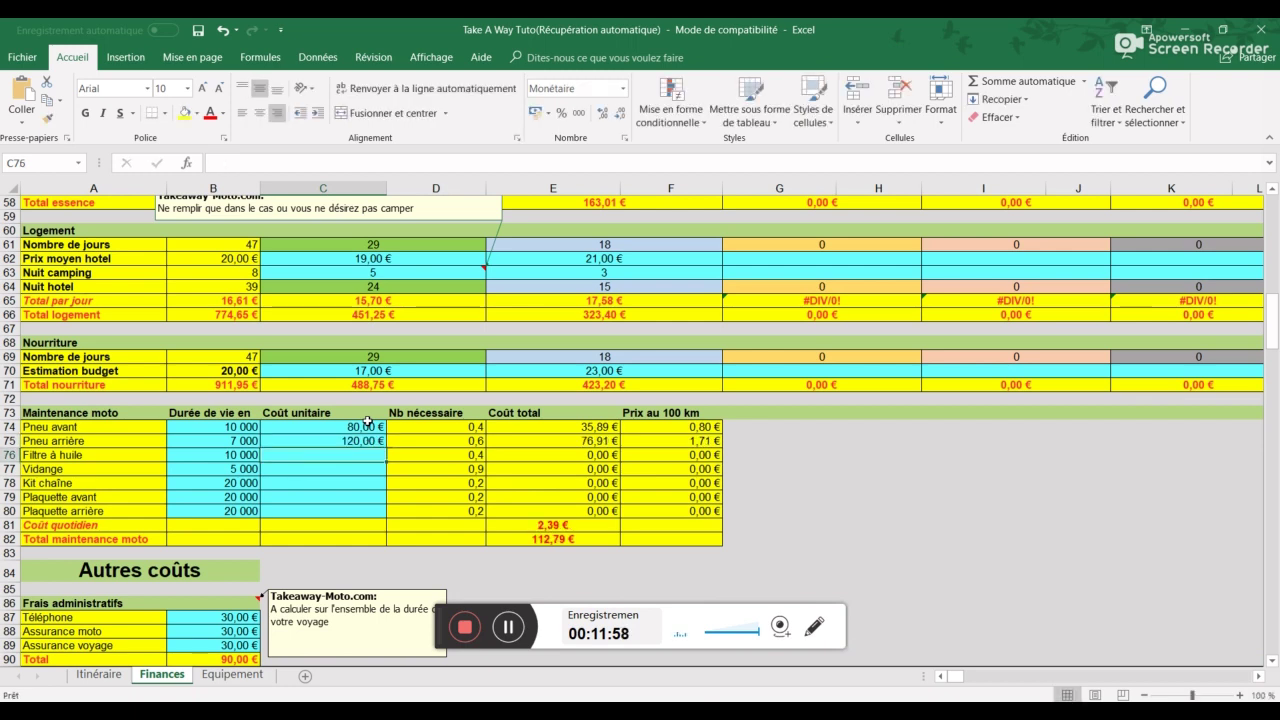
text(5)
key(Return)
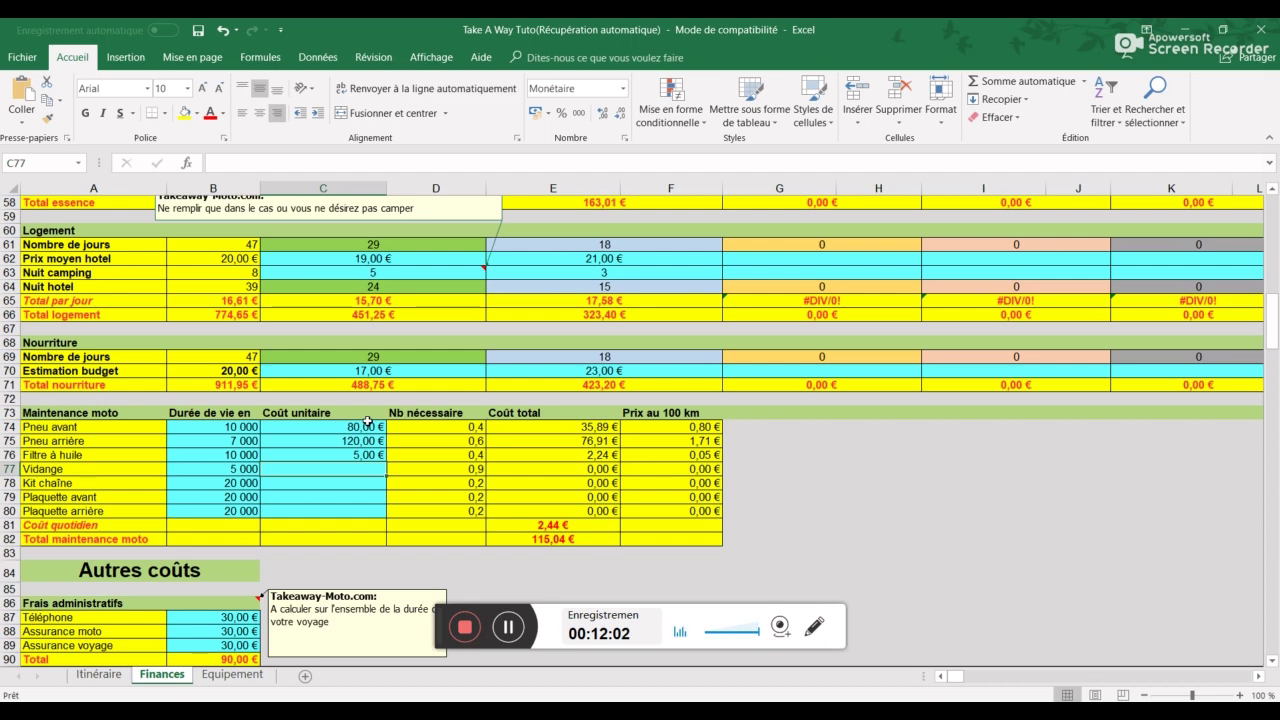
text(7)
key(Return)
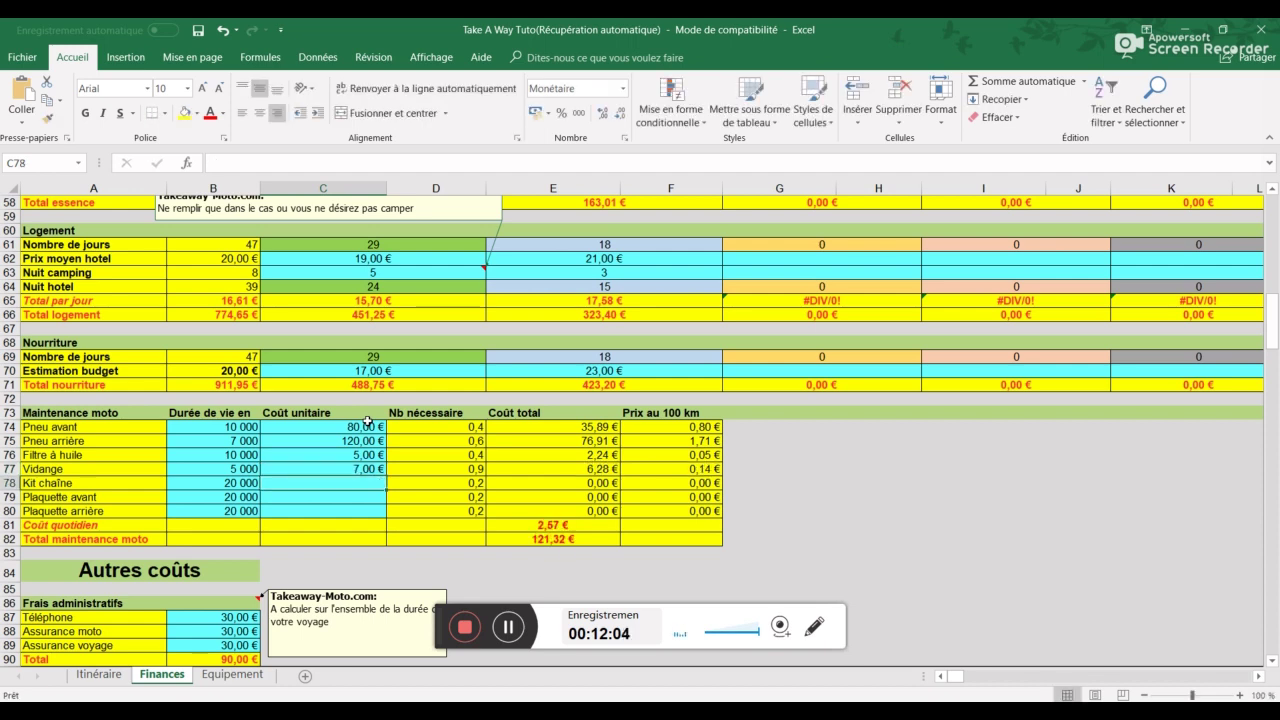
Set the Coût unitaire to 150 for Kit chaîne and 40 each for Plaquette avant and Plaquette arrière
text(150)
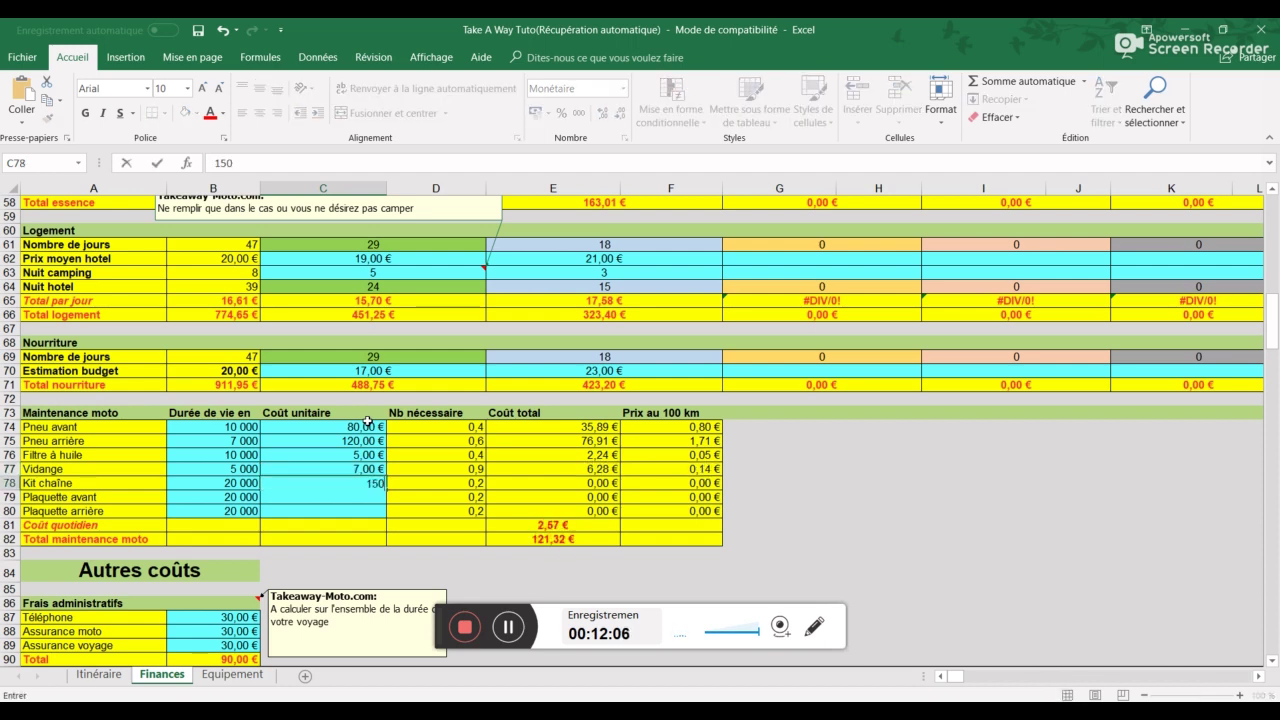
key(Return)
text(40)
key(Return)
text(40)
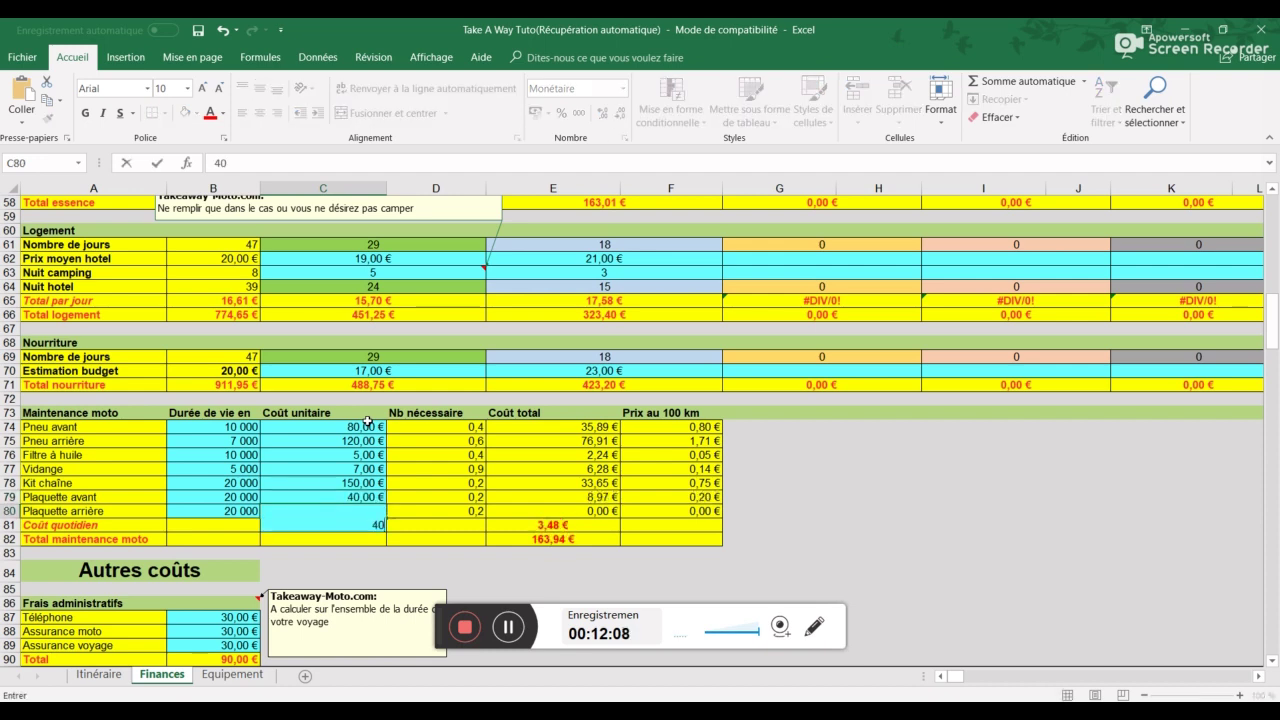
key(Return)
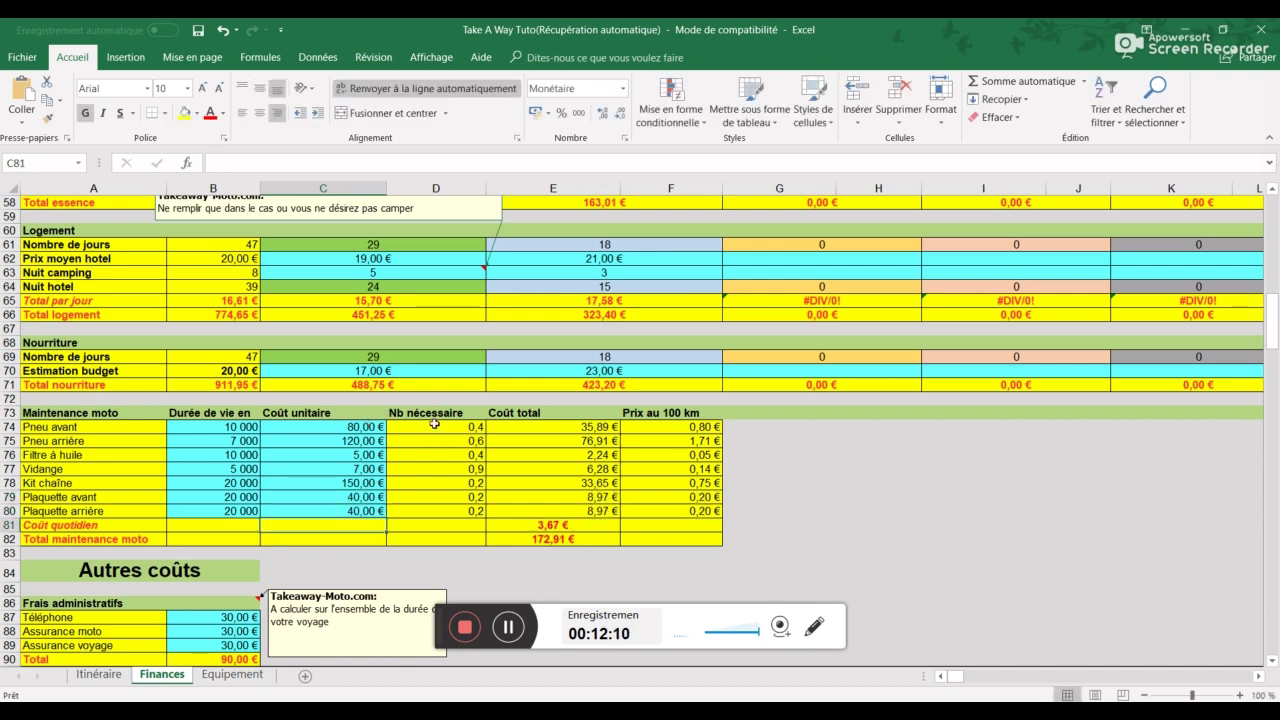
Examine how Maintenance moto calculates Nb nécessaire, Coût total and Prix au 100 km for the tyres
drag(436, 425, 443, 511)
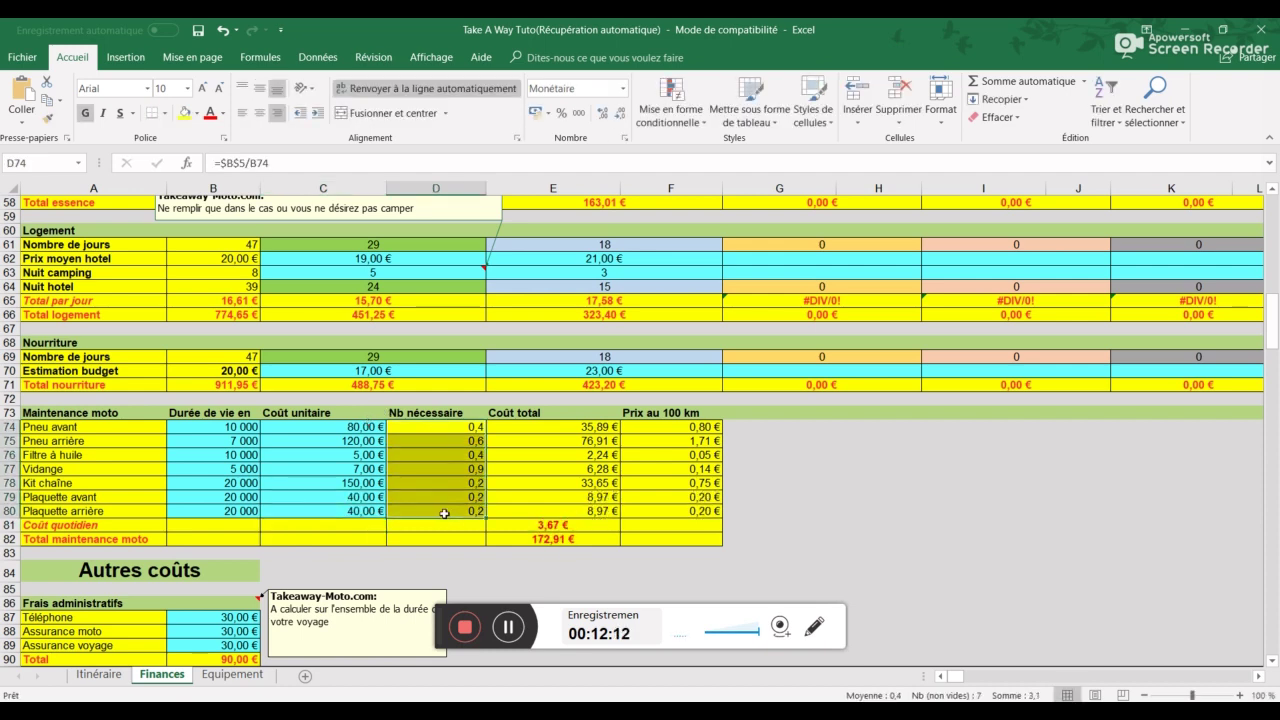
click(134, 430)
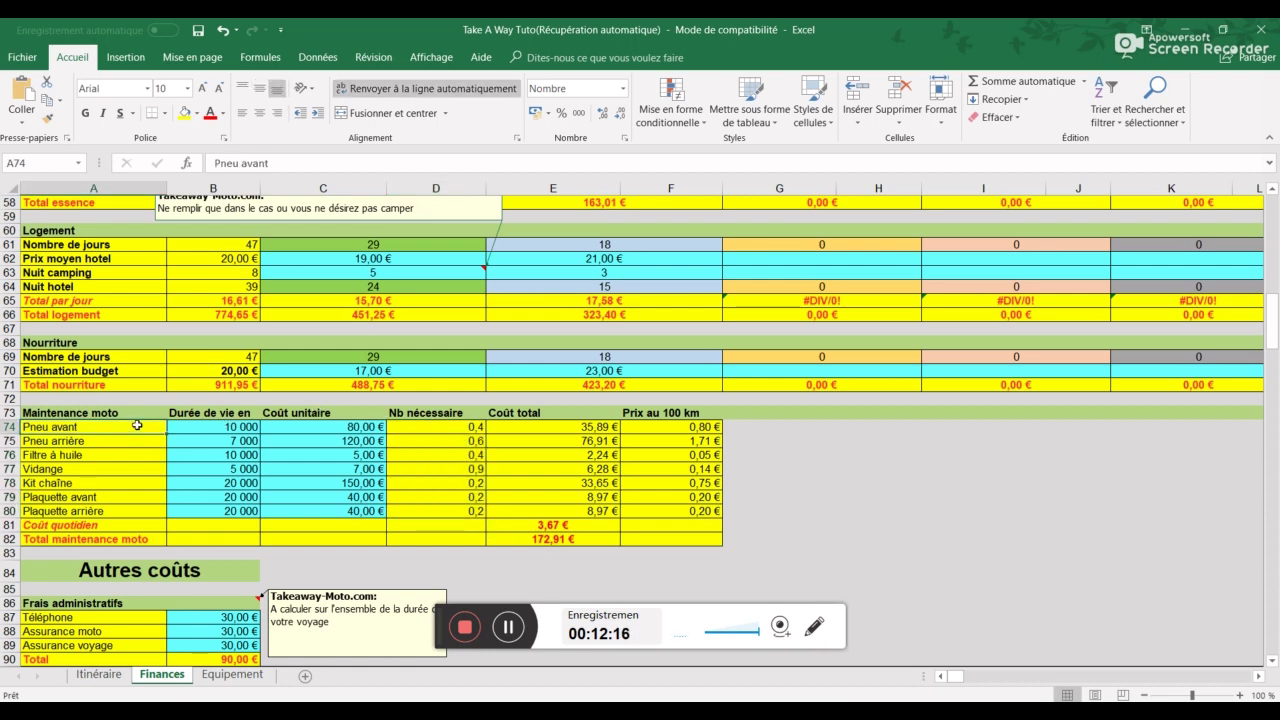
click(444, 444)
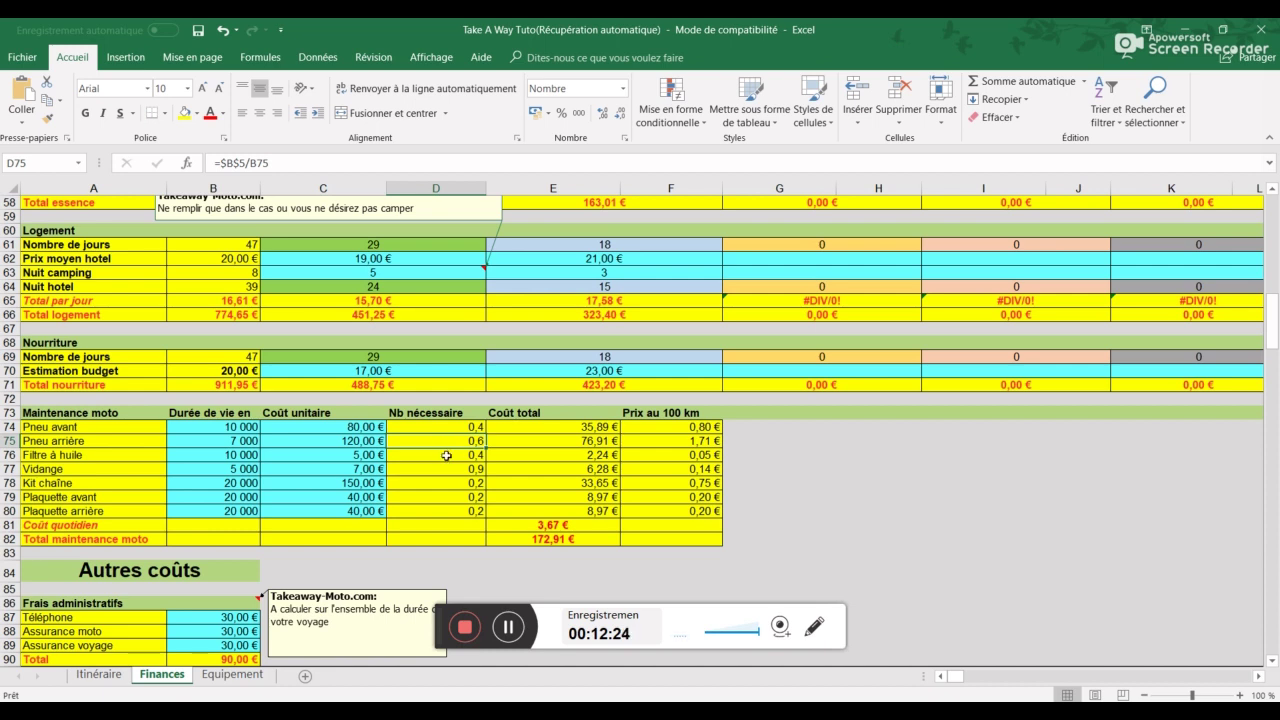
click(542, 427)
click(648, 429)
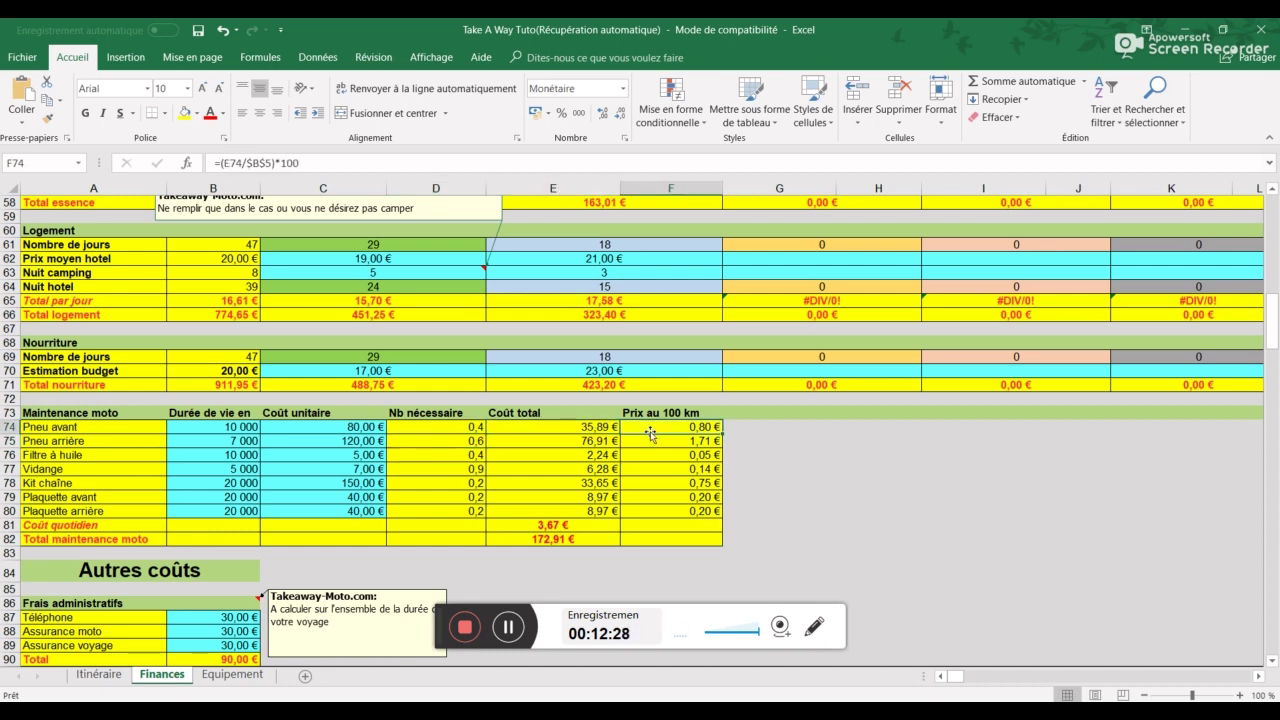
Examine how Coût quotidien and Total maintenance moto are calculated in the Maintenance moto table
click(511, 527)
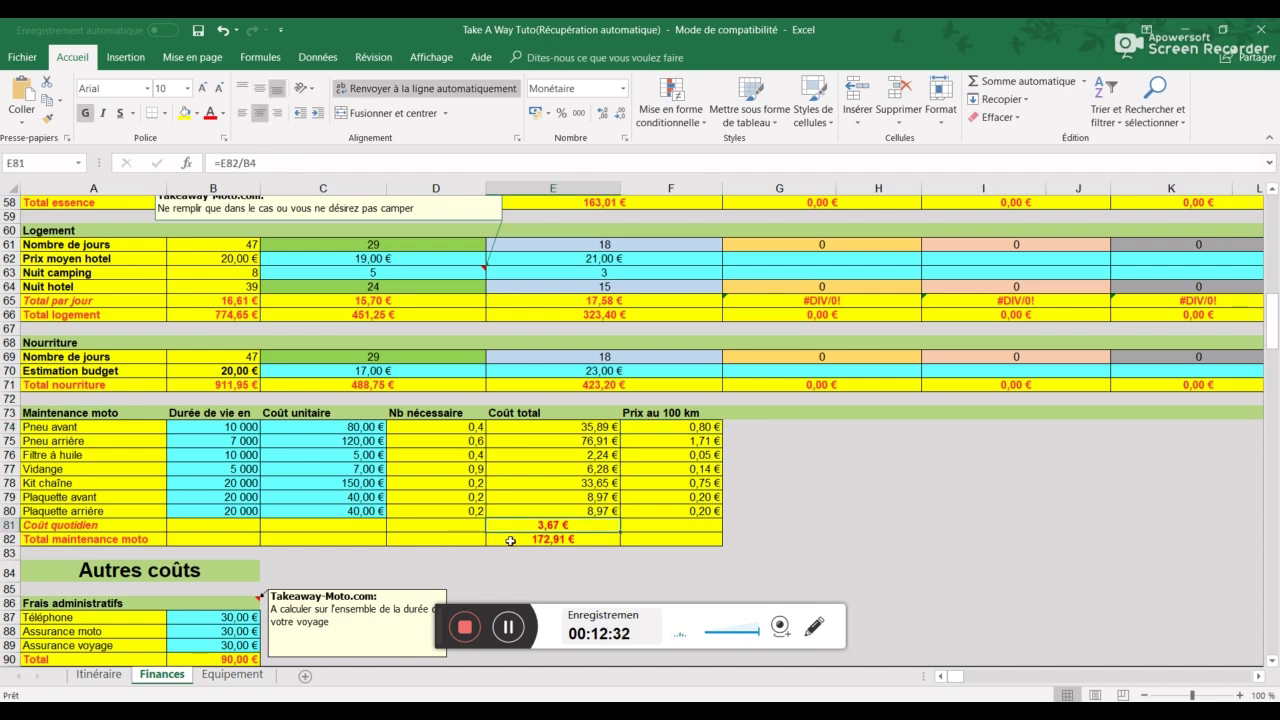
click(511, 540)
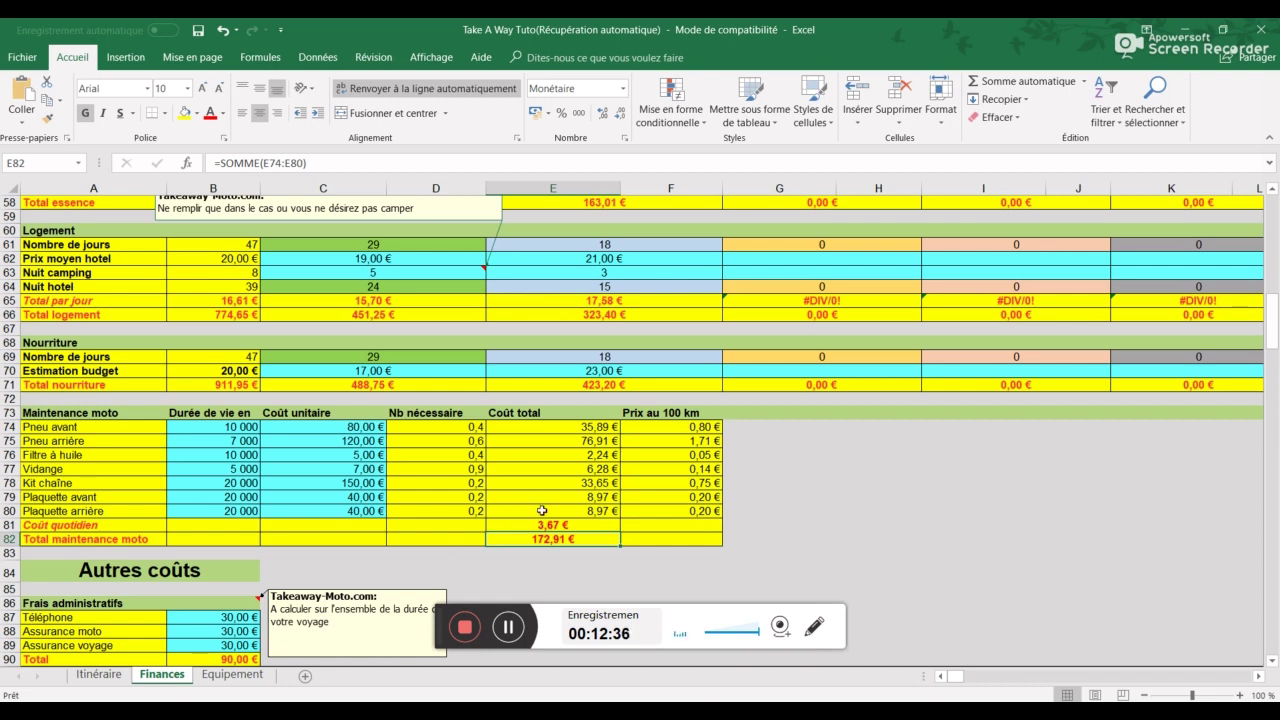
scroll(461, 457, down, 3)
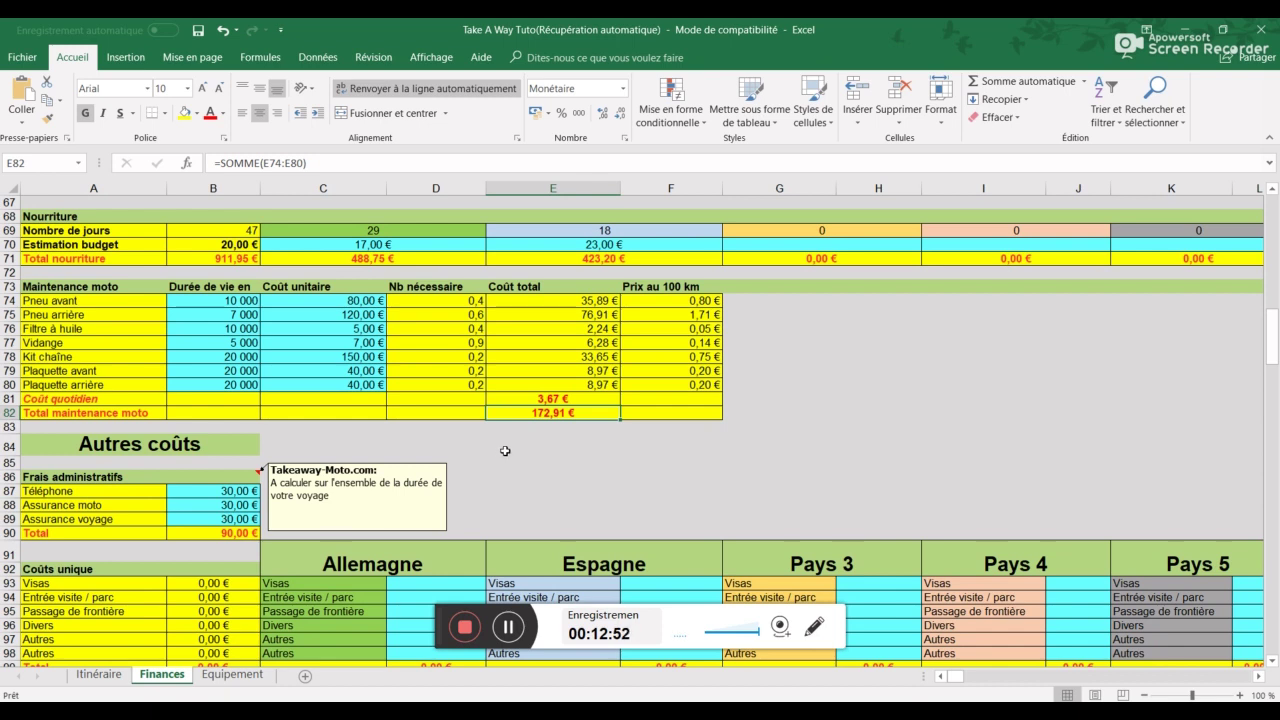
Review the Coûts unique categories and their input cells for Allemagne and Espagne under Autres coûts
scroll(505, 451, down, 2)
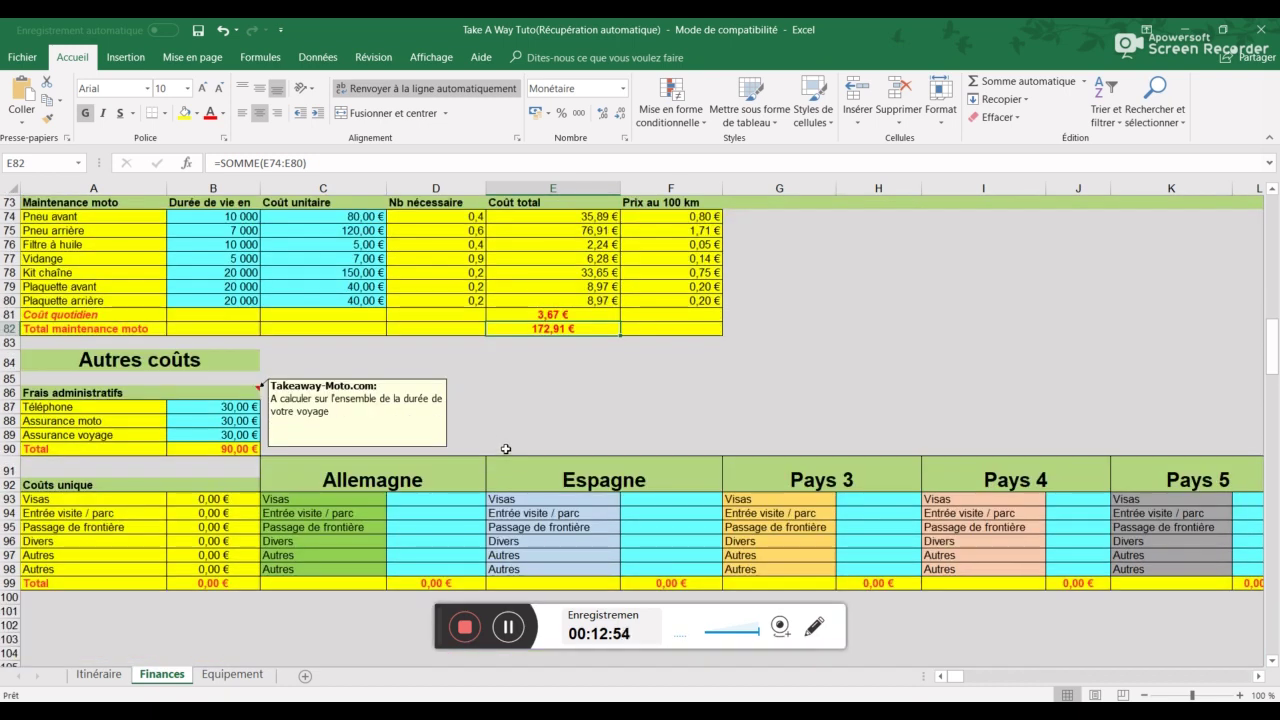
click(147, 502)
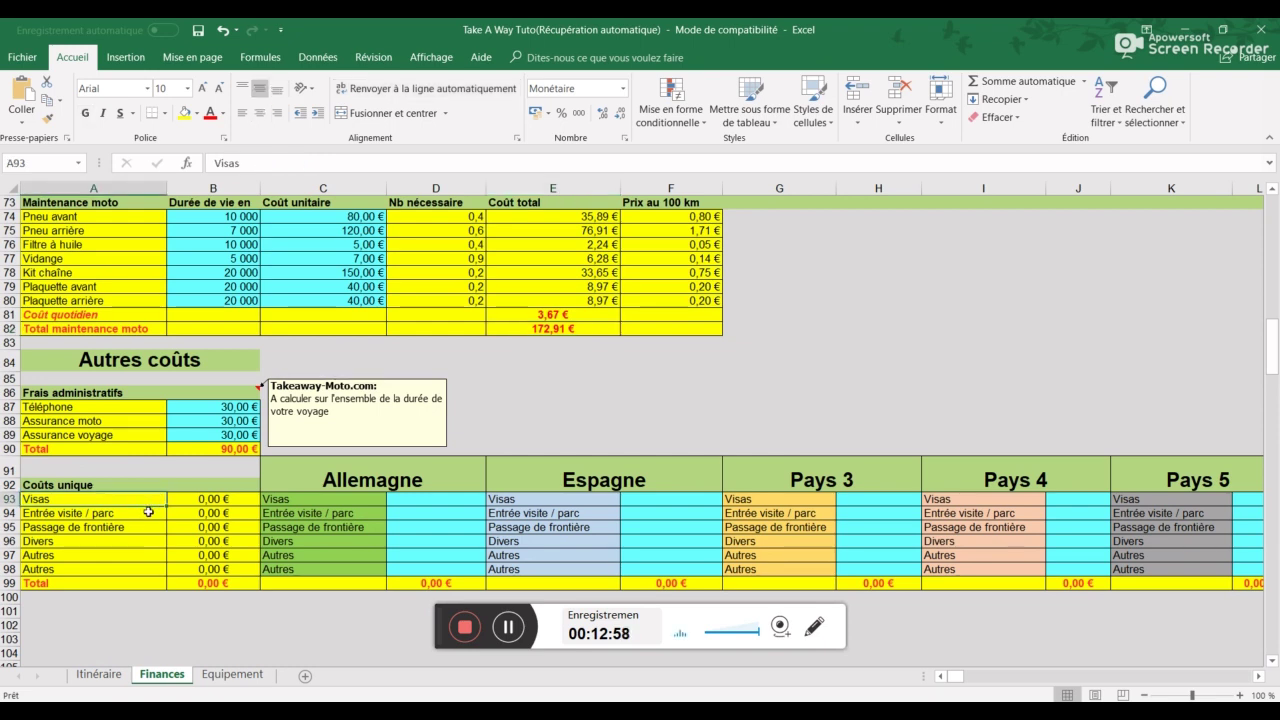
click(148, 512)
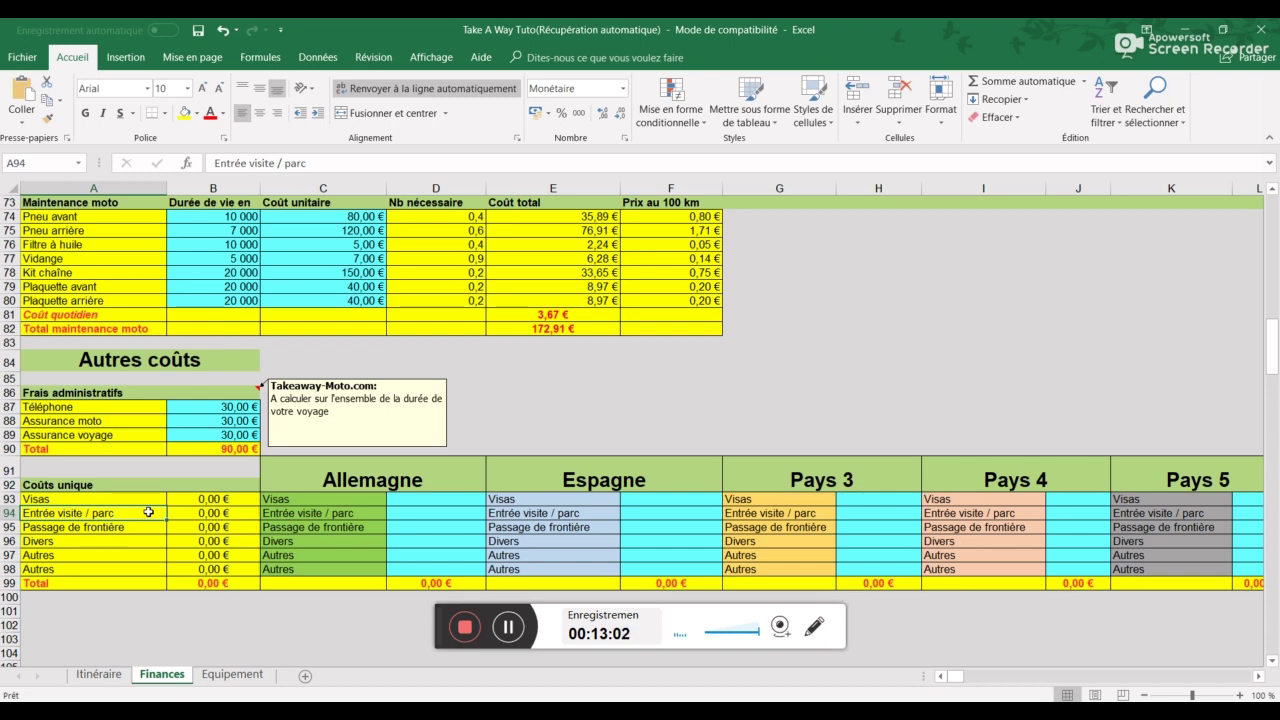
key(Down)
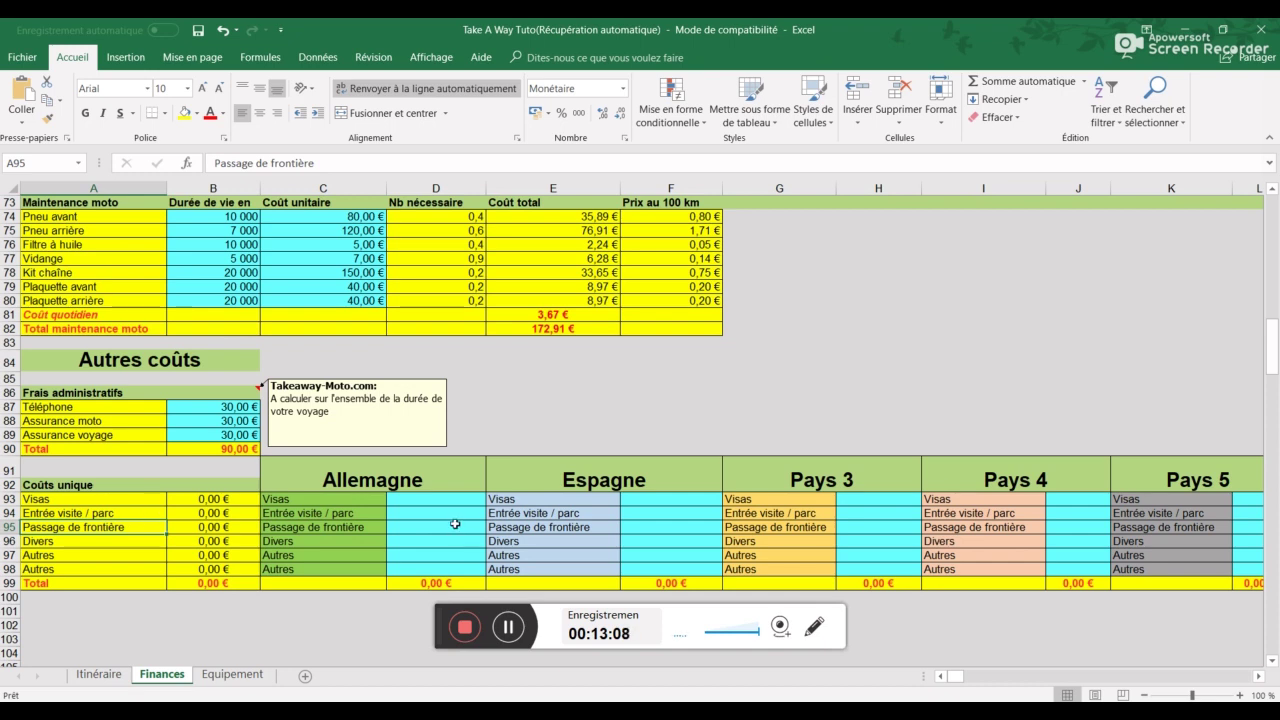
click(440, 543)
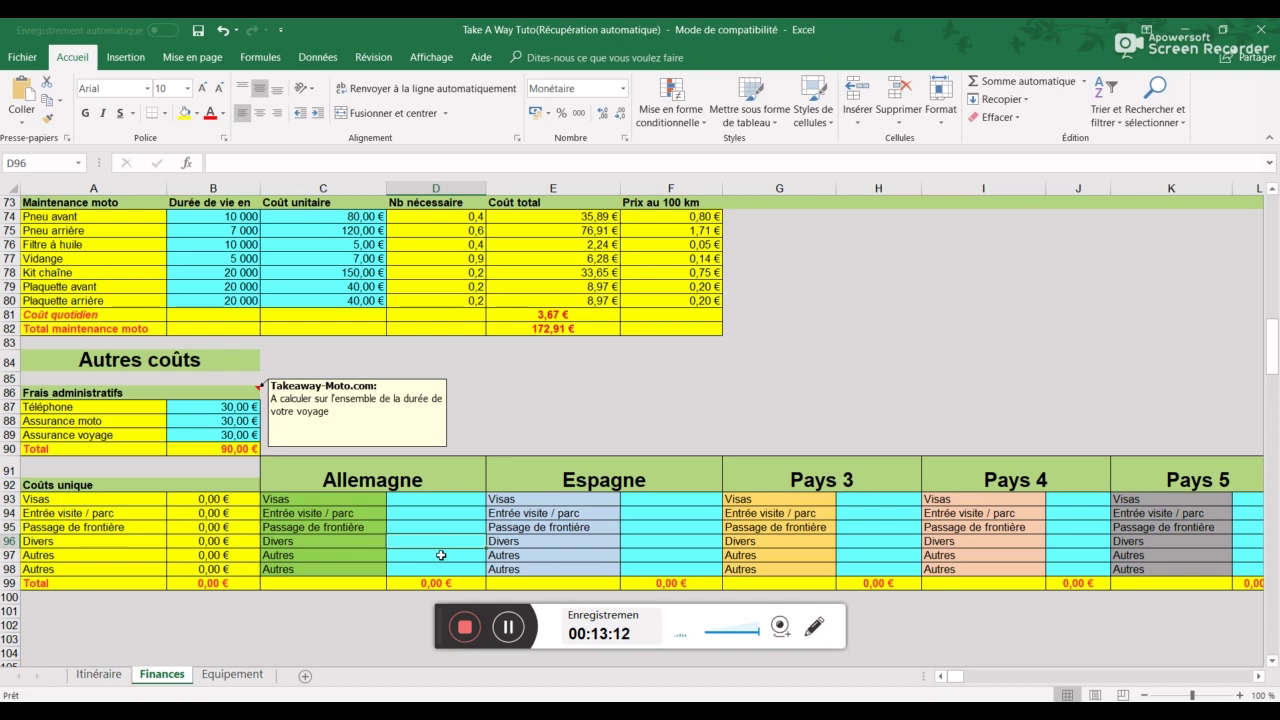
drag(460, 499, 452, 569)
drag(660, 498, 660, 568)
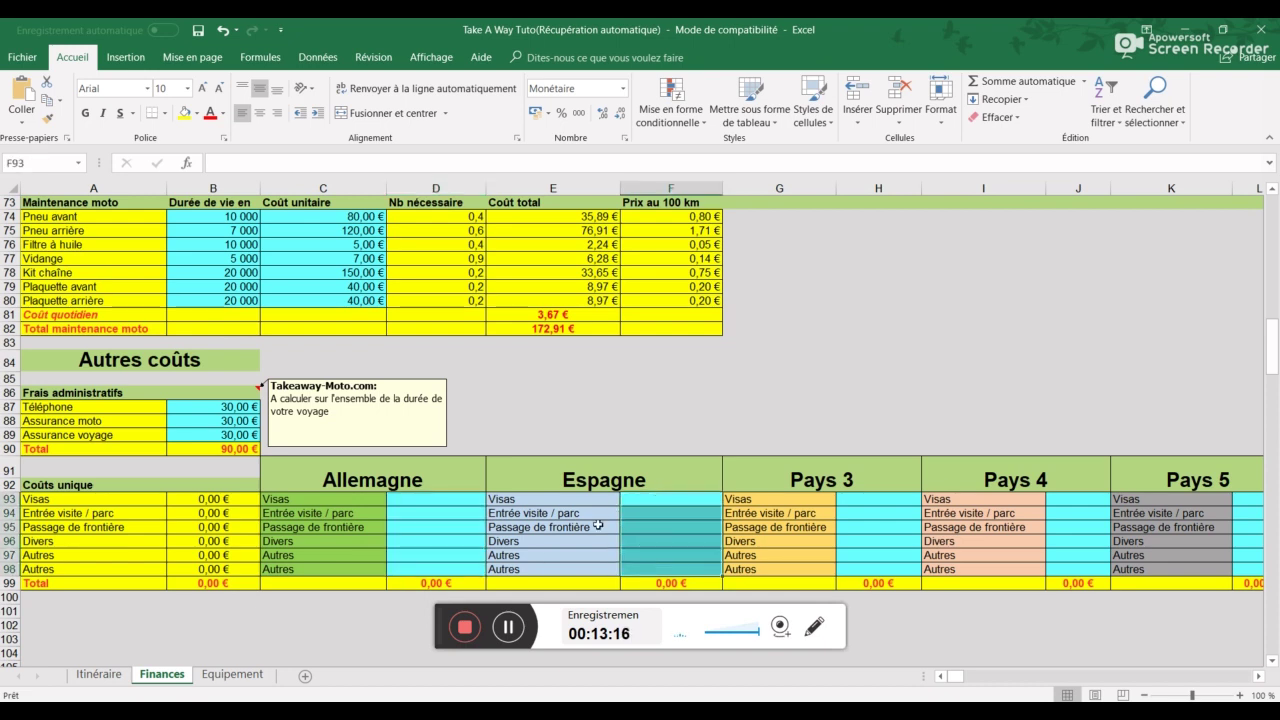
Set the Visas cost for Allemagne to 40 € and check how it feeds Coût unique in Récap des coûts
click(447, 501)
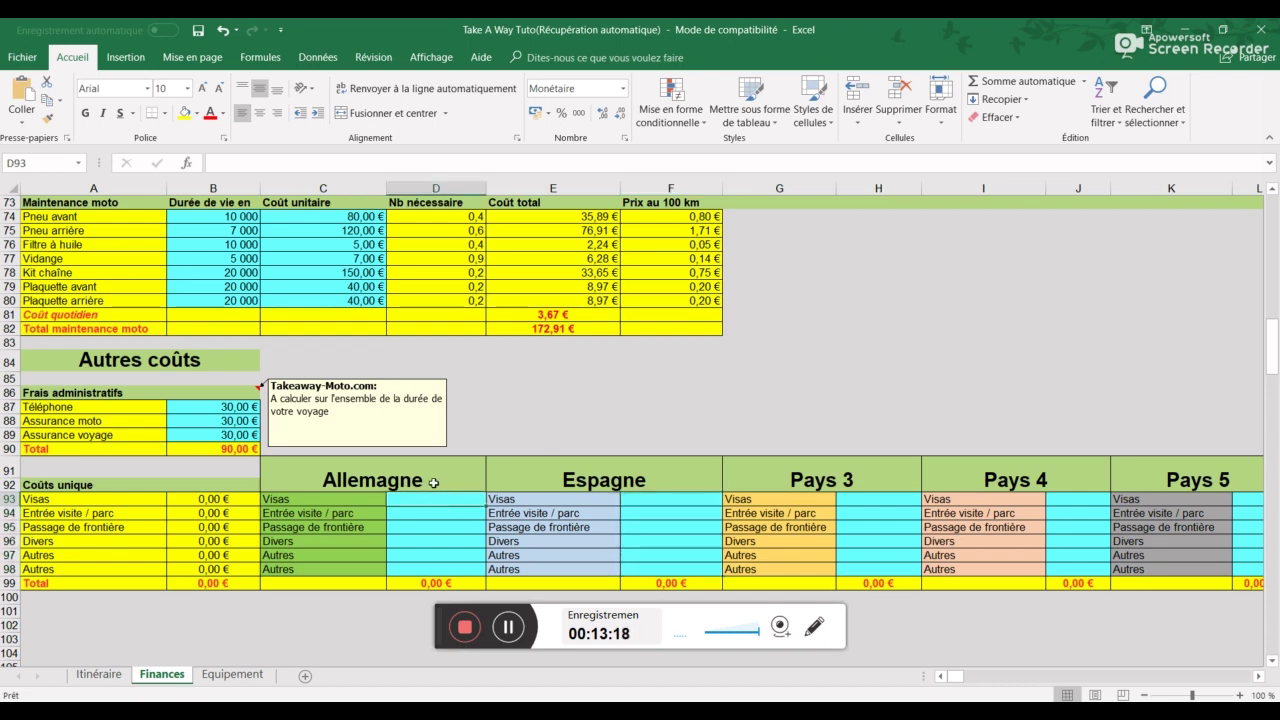
text(40)
key(Return)
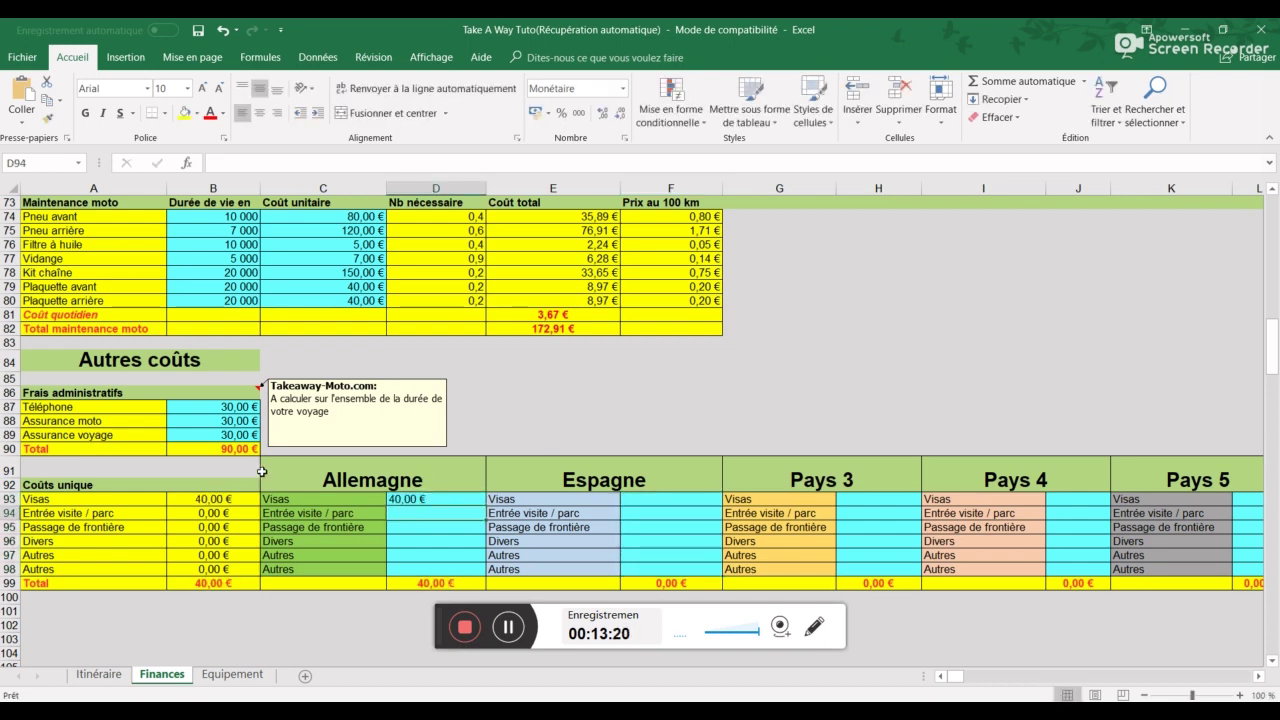
click(241, 500)
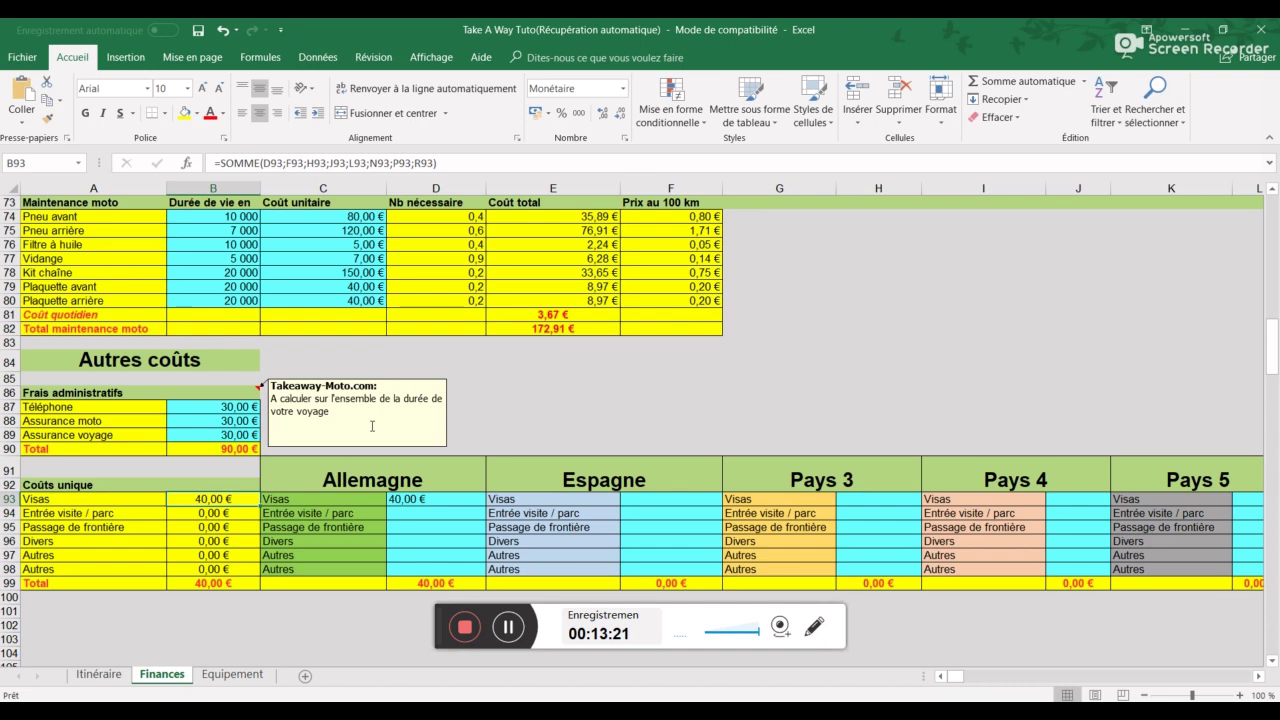
scroll(353, 471, up, 17)
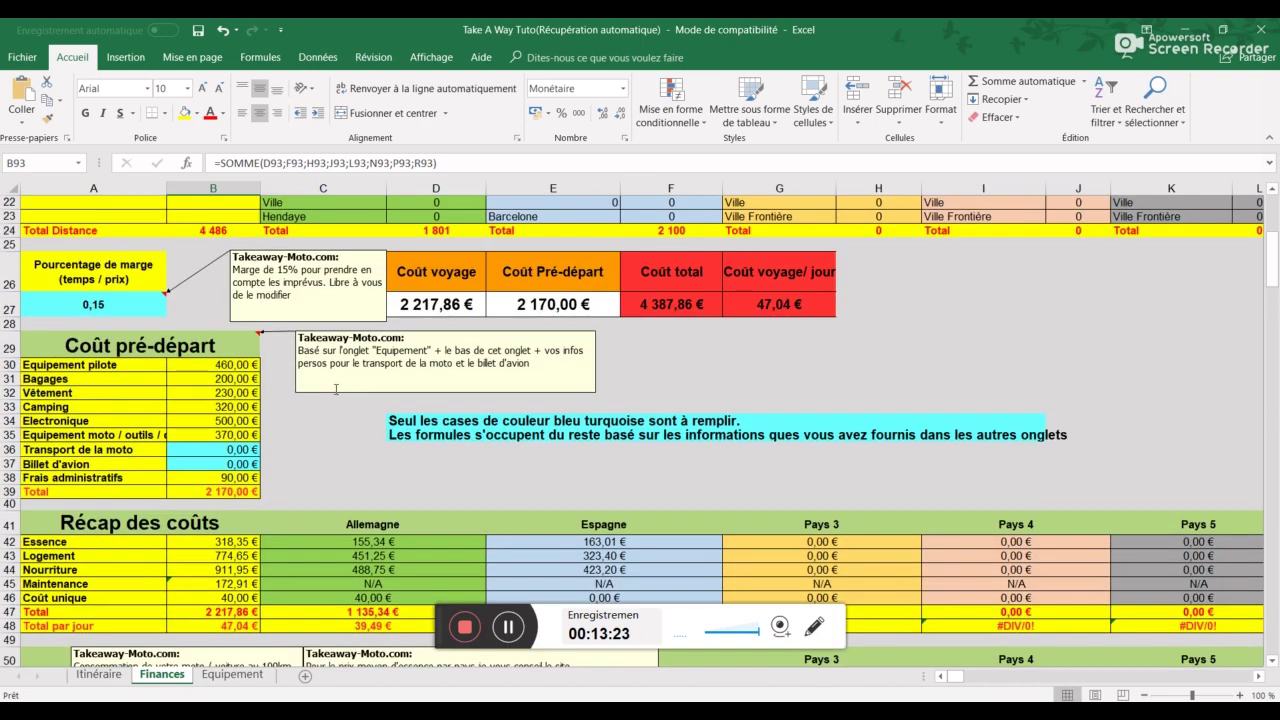
scroll(336, 389, down, 2)
click(196, 476)
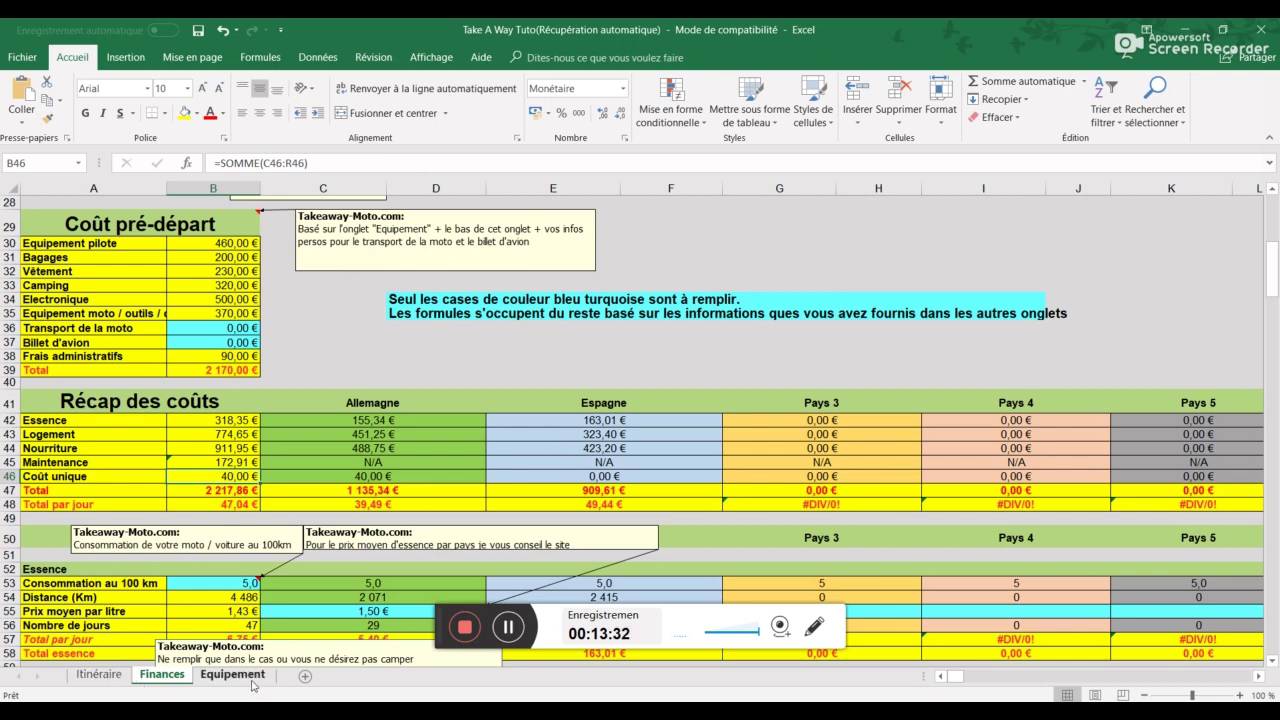
Look at the Itinéraire sheet, and review the Infos and purchase link columns on the Equipement sheet
click(100, 675)
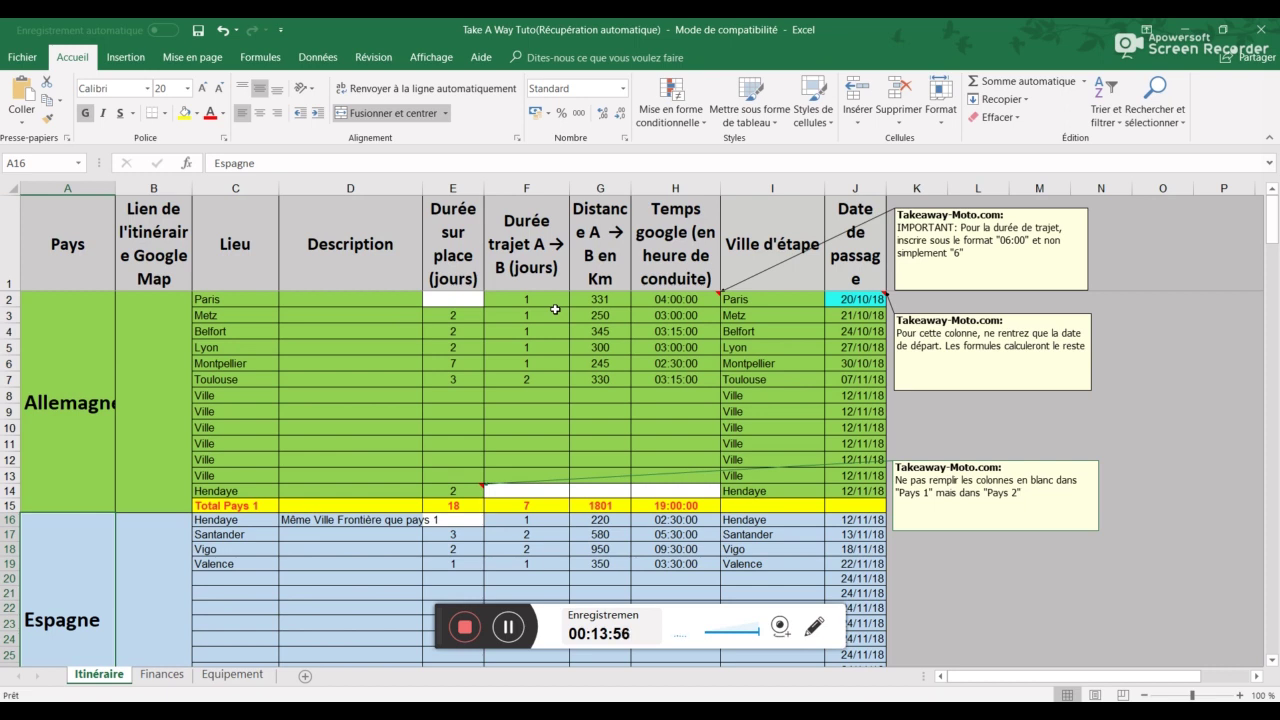
click(212, 677)
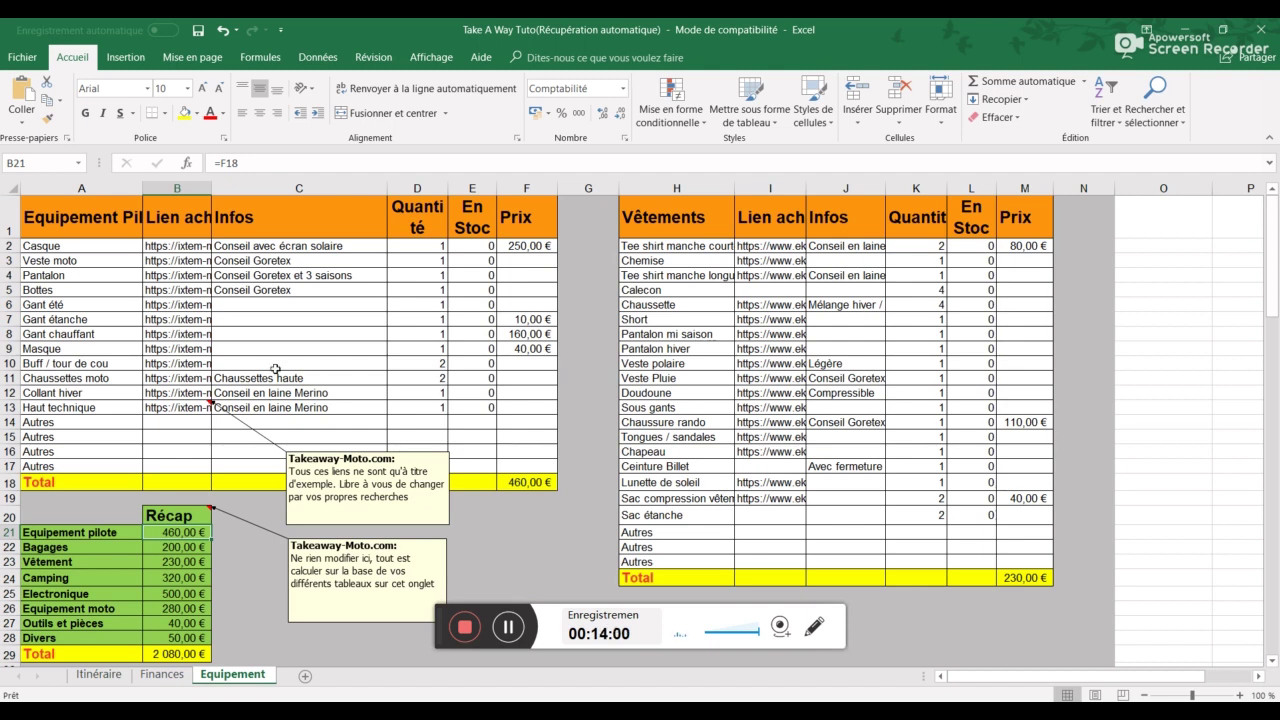
drag(266, 245, 283, 406)
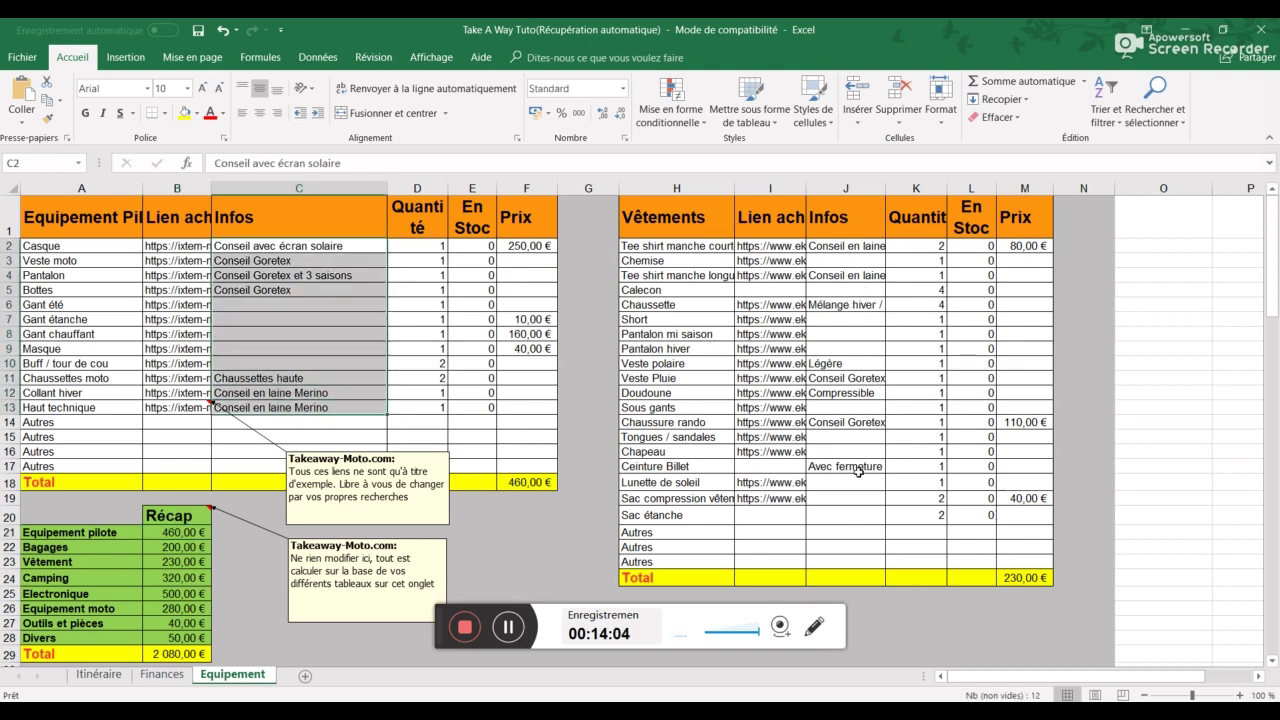
click(770, 376)
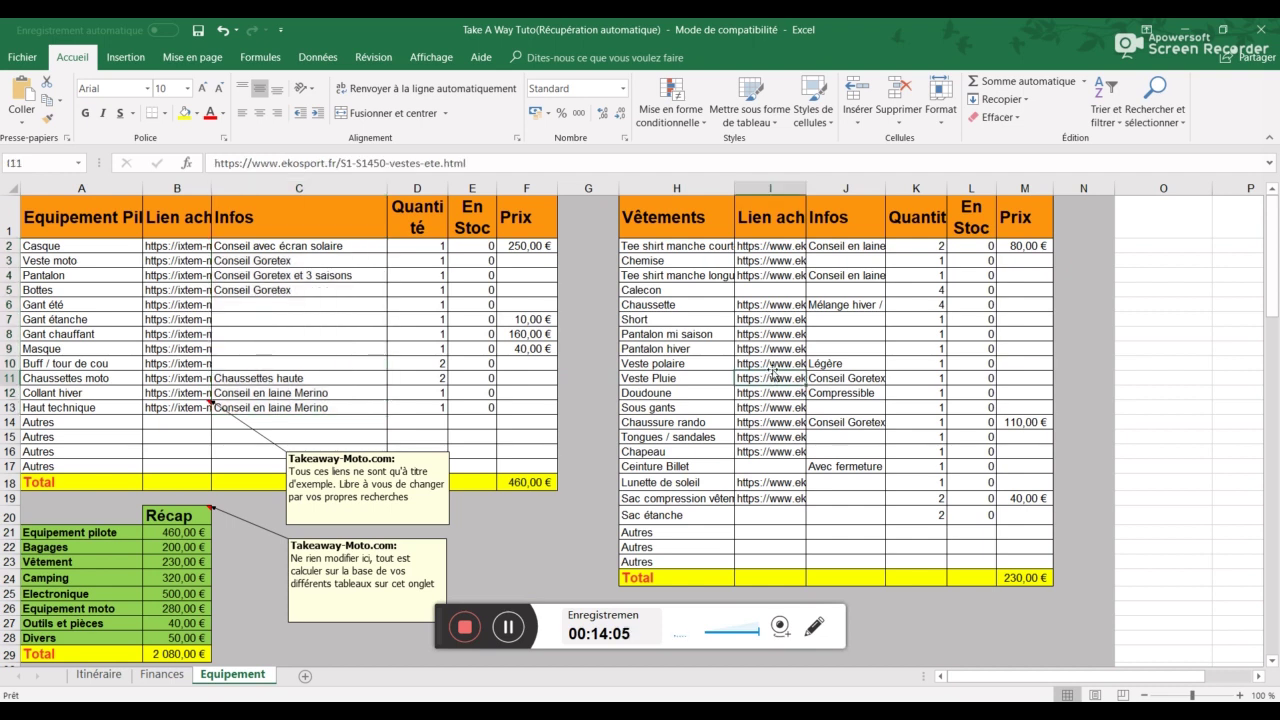
click(204, 347)
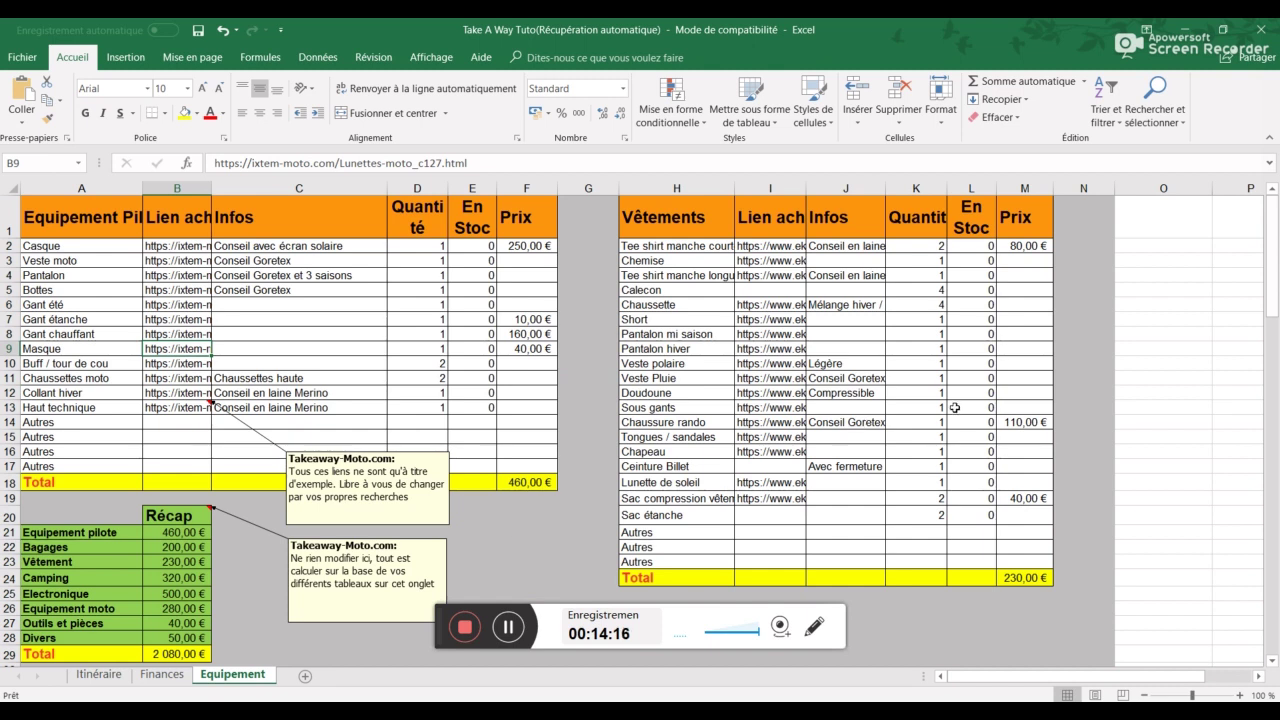
Try 1 as the in-stock quantity for Casque in the rider equipment table and restore it to 0
click(433, 248)
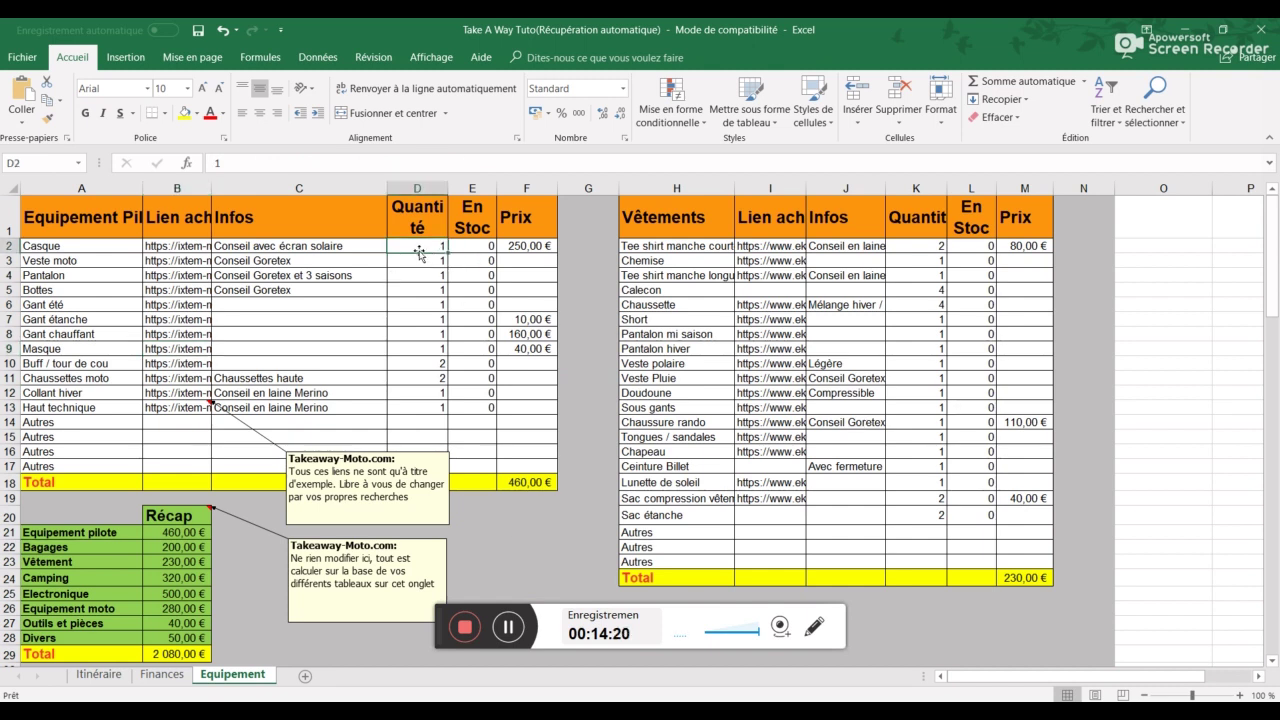
click(461, 248)
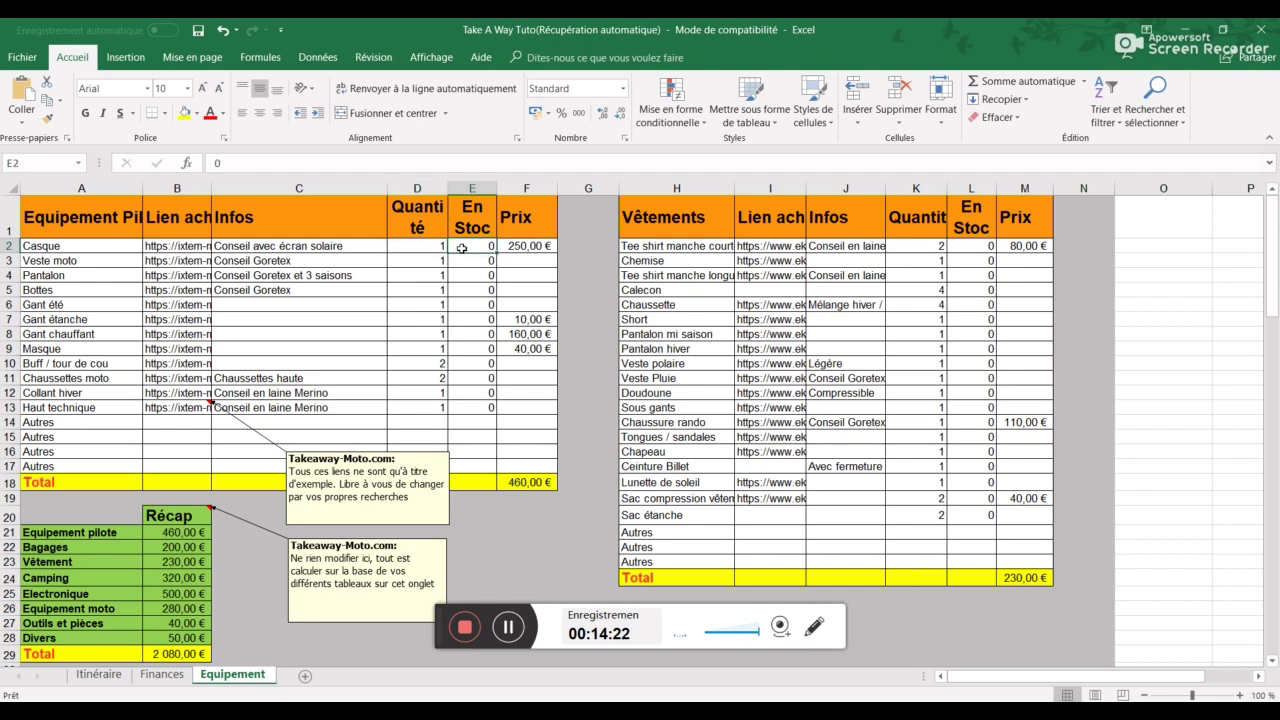
text(1)
key(Return)
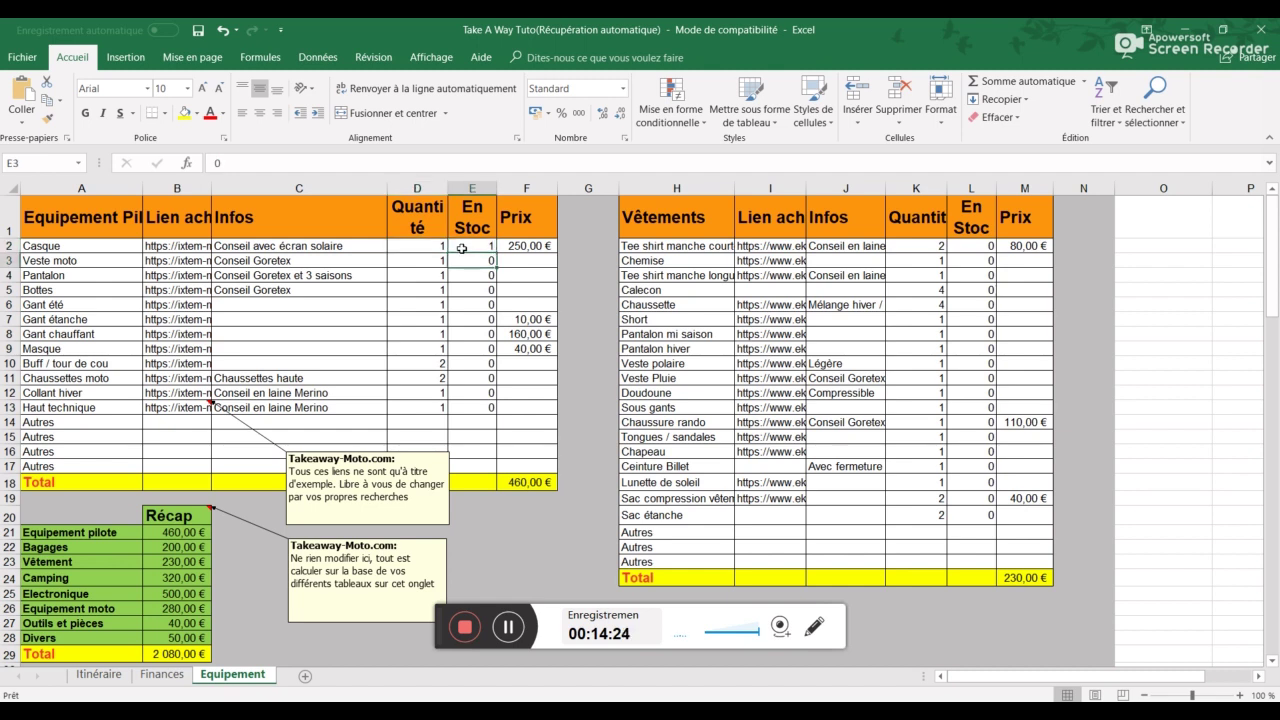
click(461, 248)
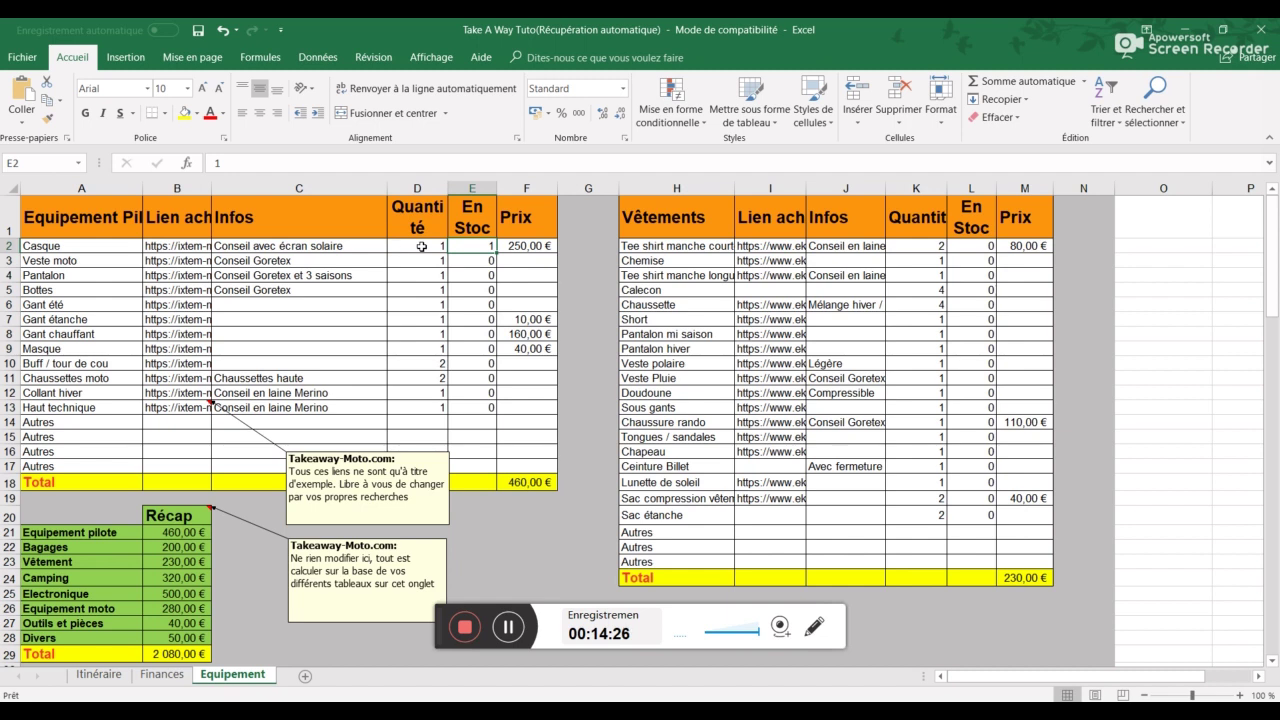
text(0)
key(Return)
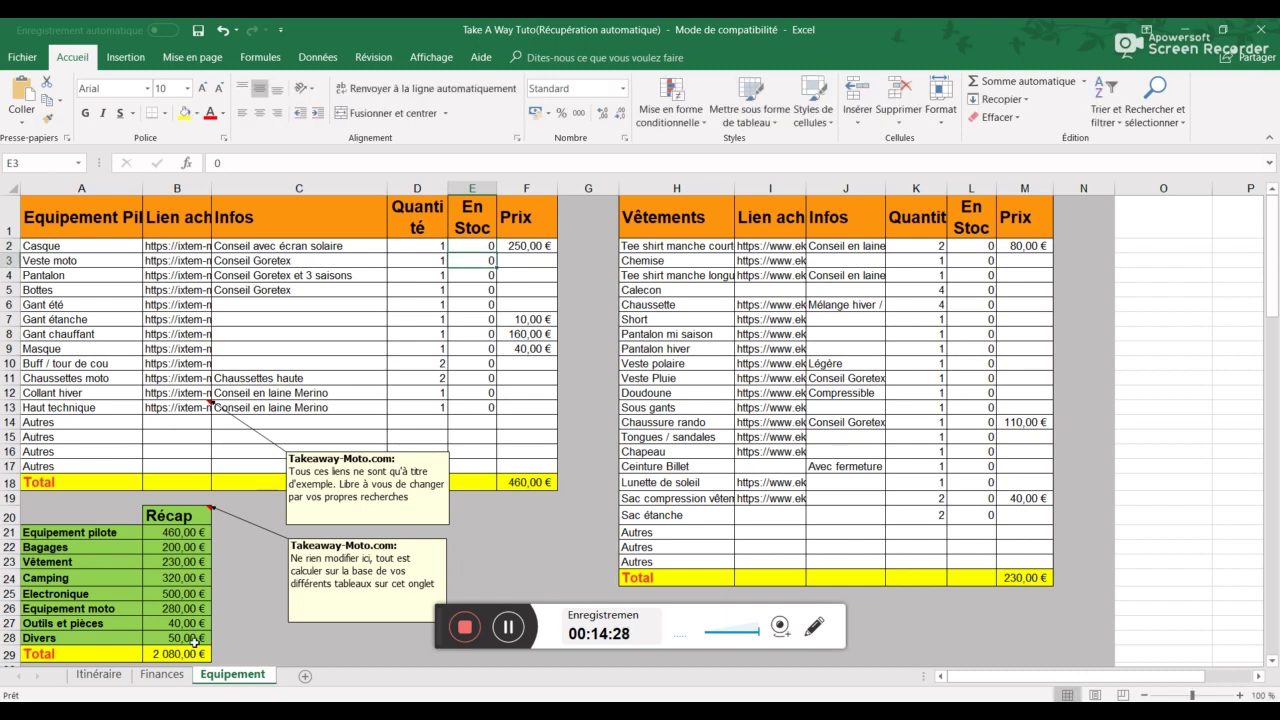
Examine how Coût voyage, Coût Pré-départ, Coût total and Coût voyage/jour are calculated on the Finances sheet
click(163, 675)
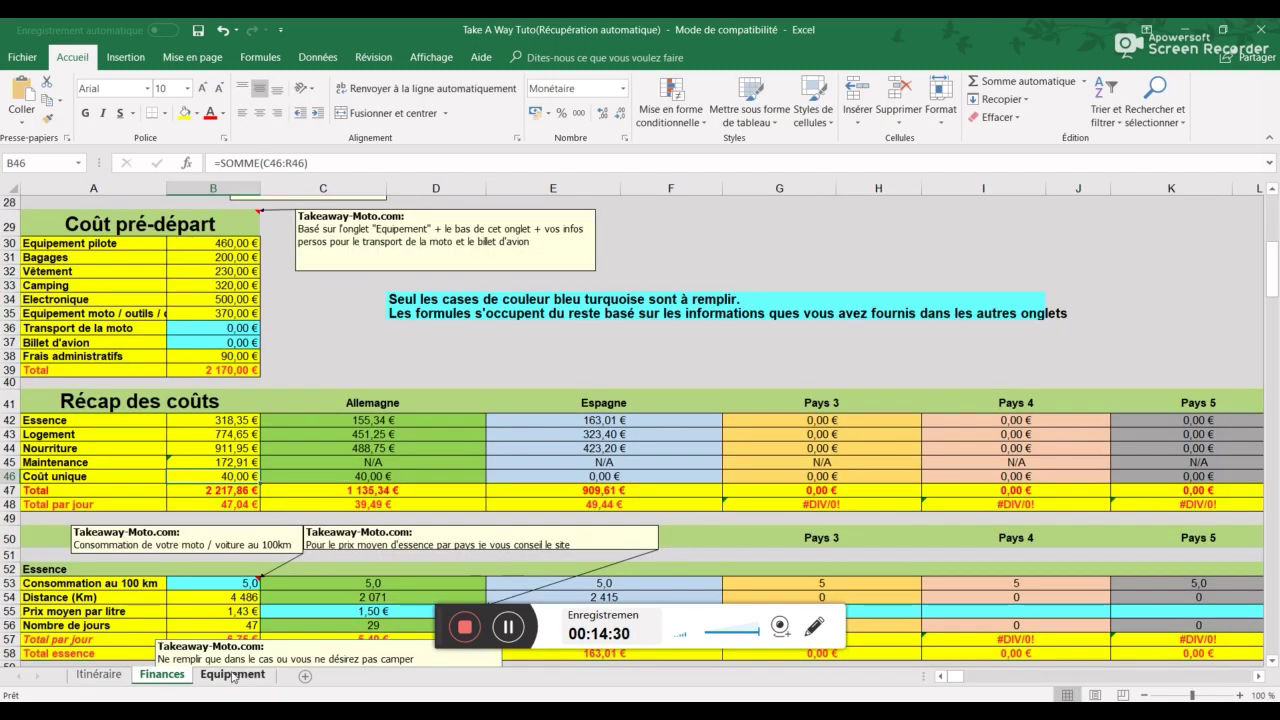
scroll(489, 406, up, 7)
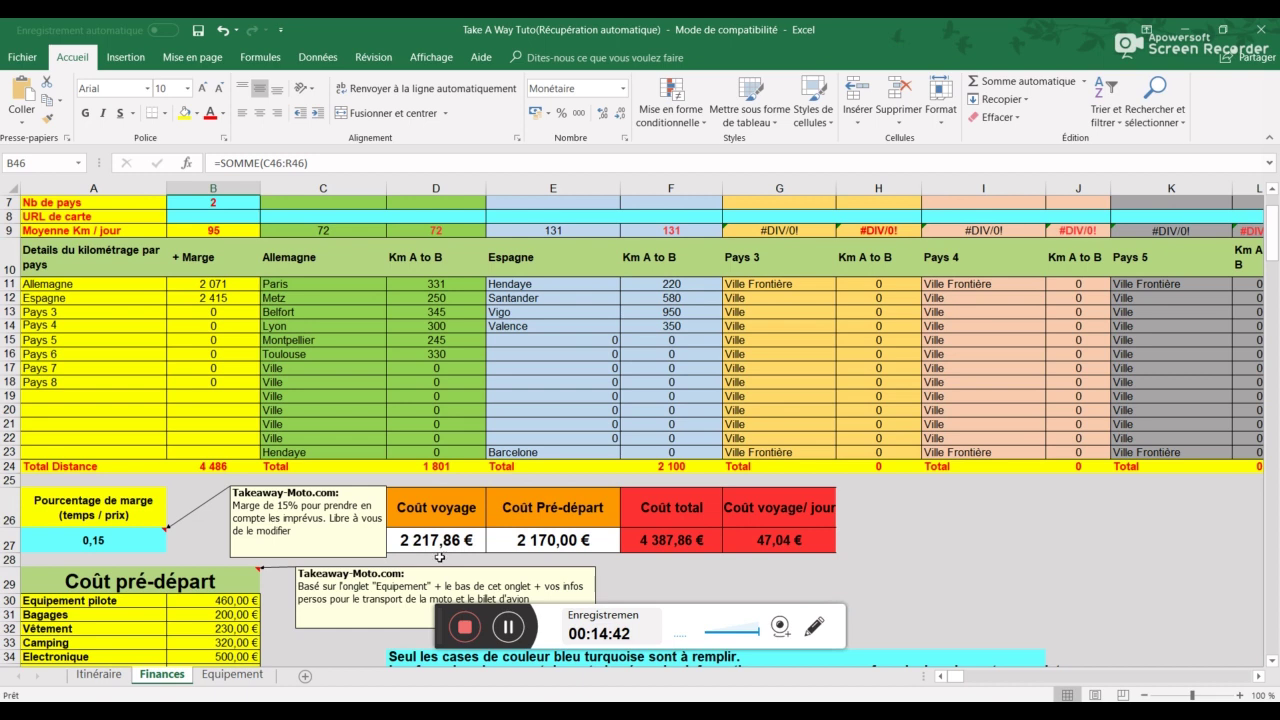
click(435, 541)
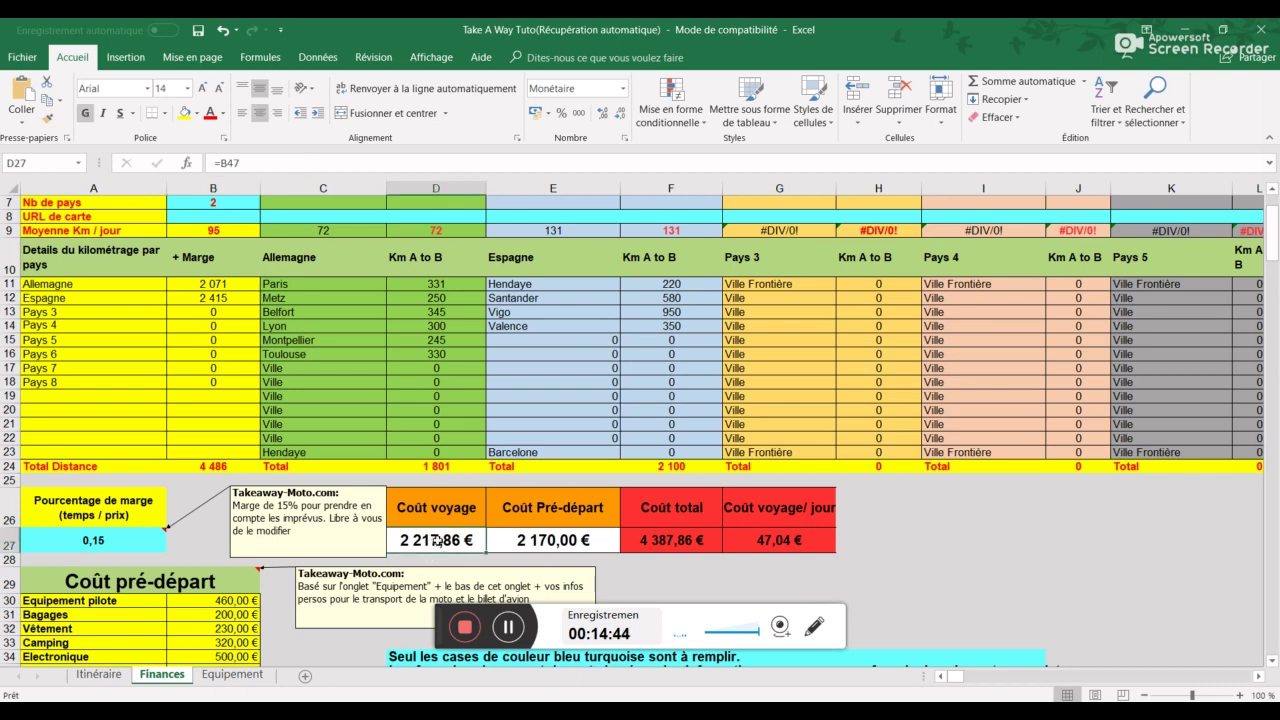
click(540, 541)
click(668, 545)
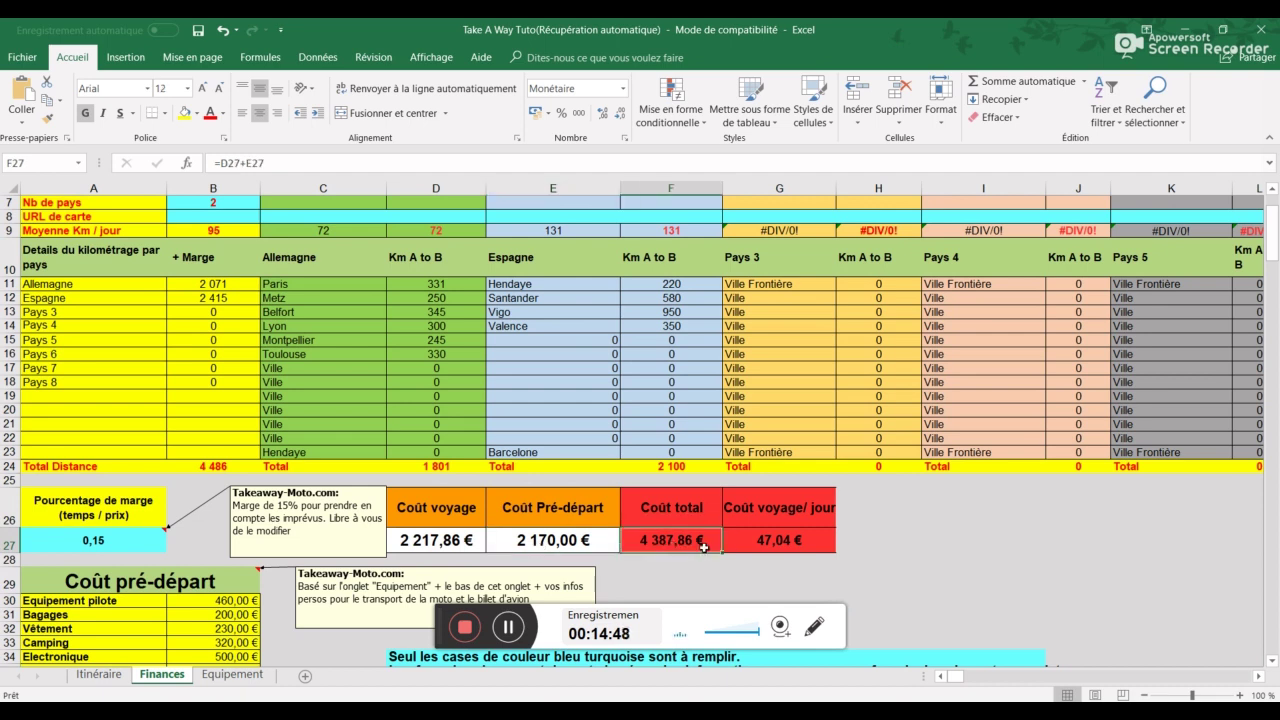
click(790, 546)
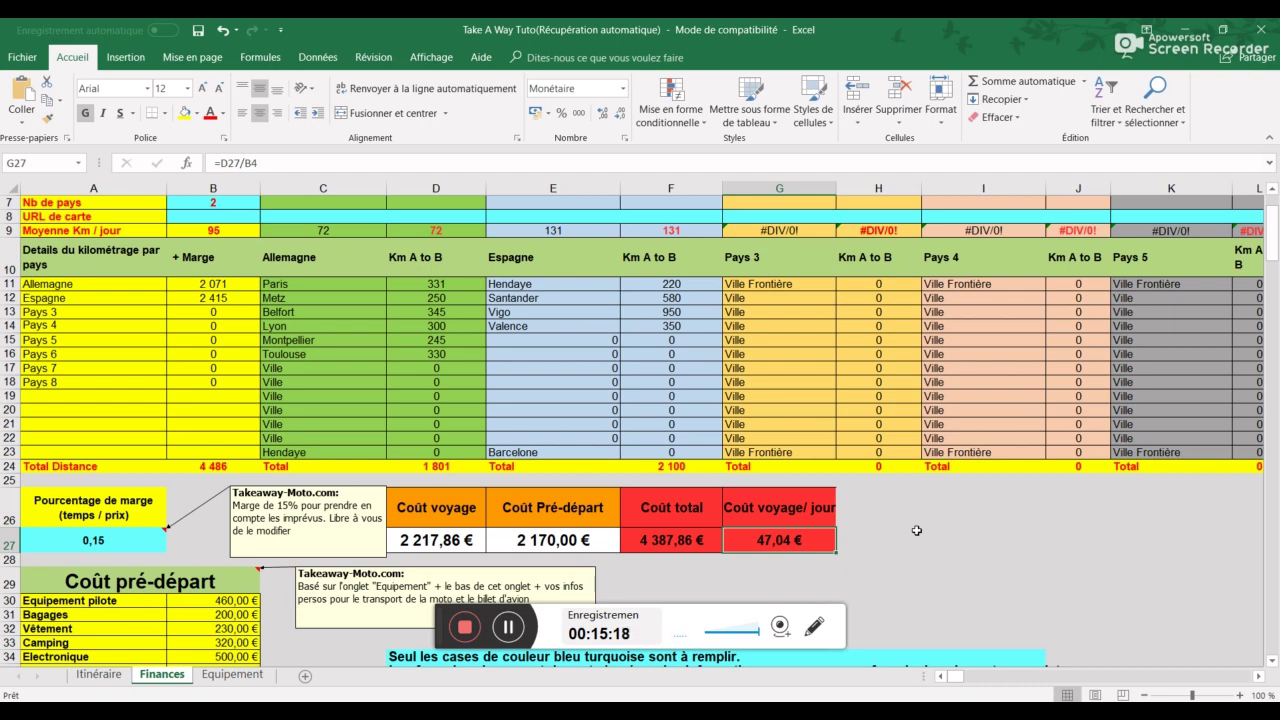
scroll(917, 530, up, 2)
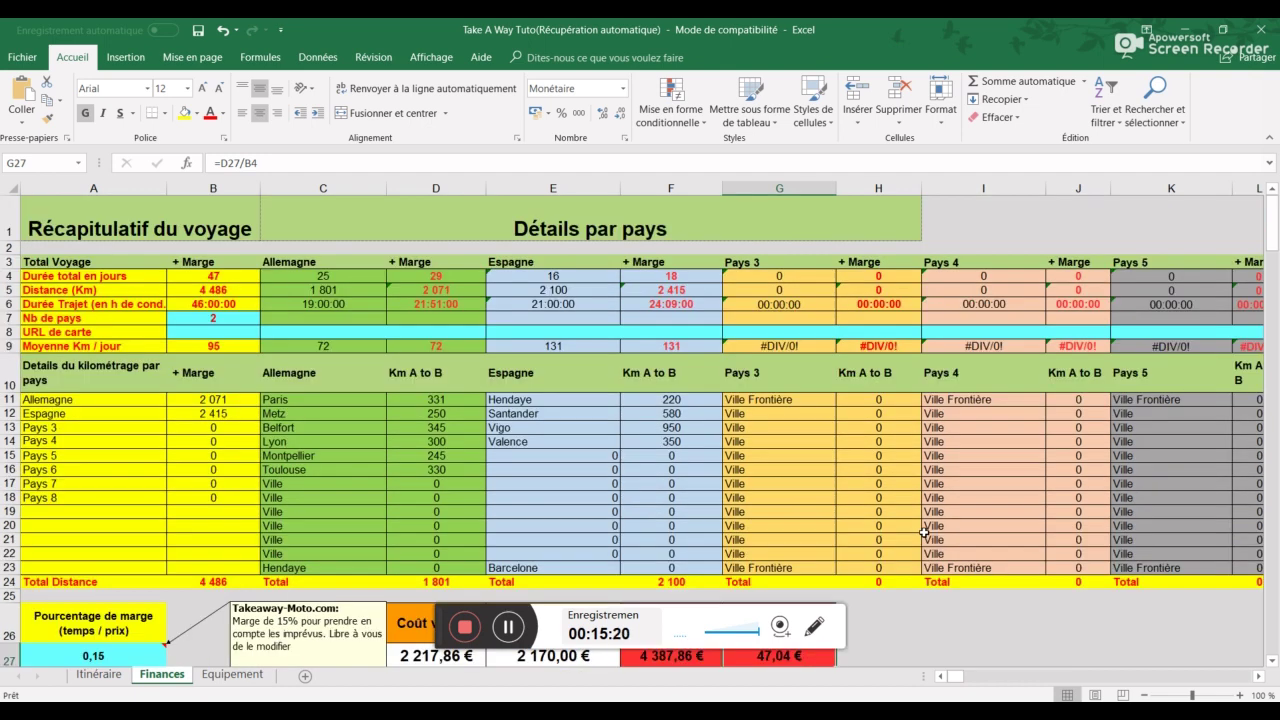